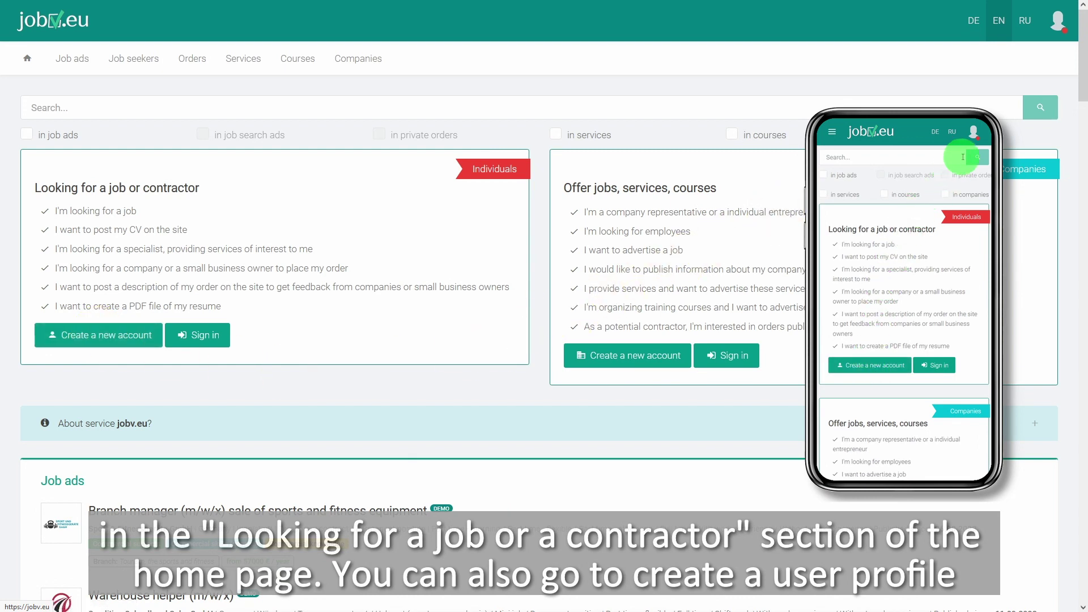
From the avatar menu, start a new private-person account and focus the E-mail field.
click(1058, 22)
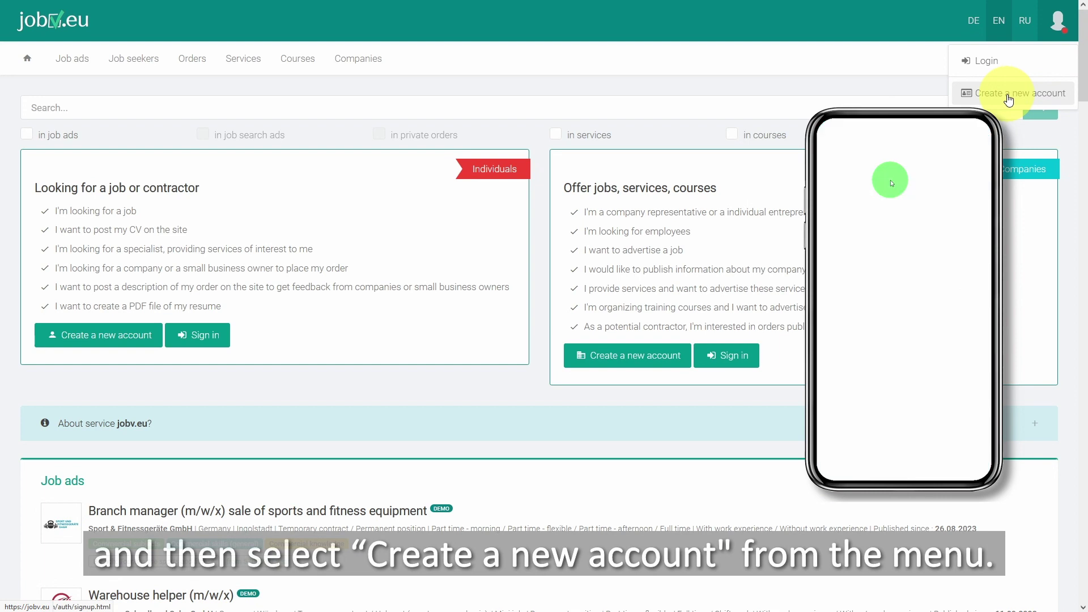
click(1008, 96)
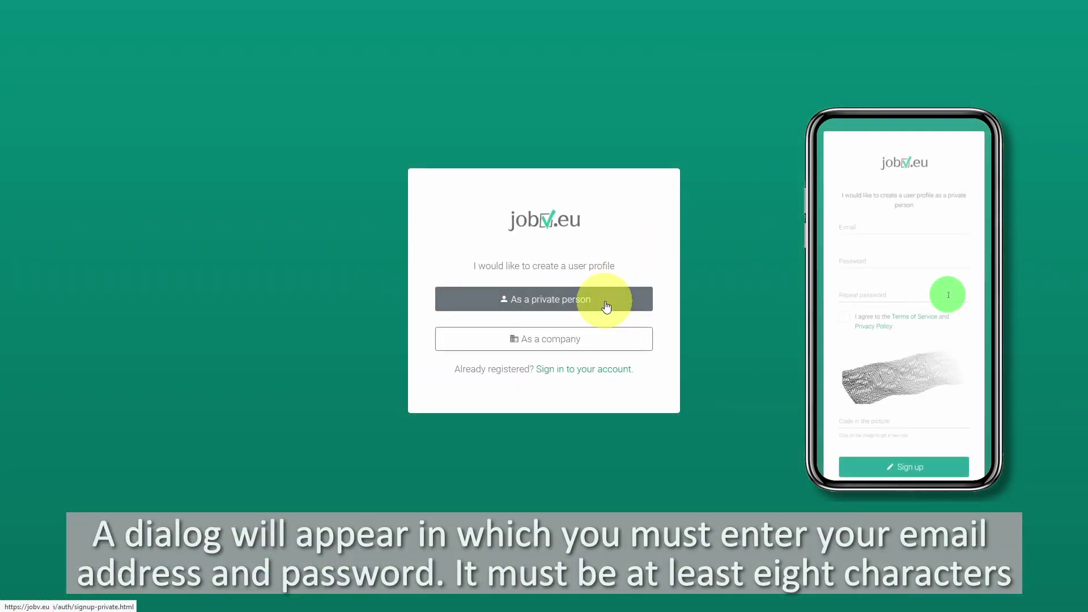
click(606, 302)
click(454, 174)
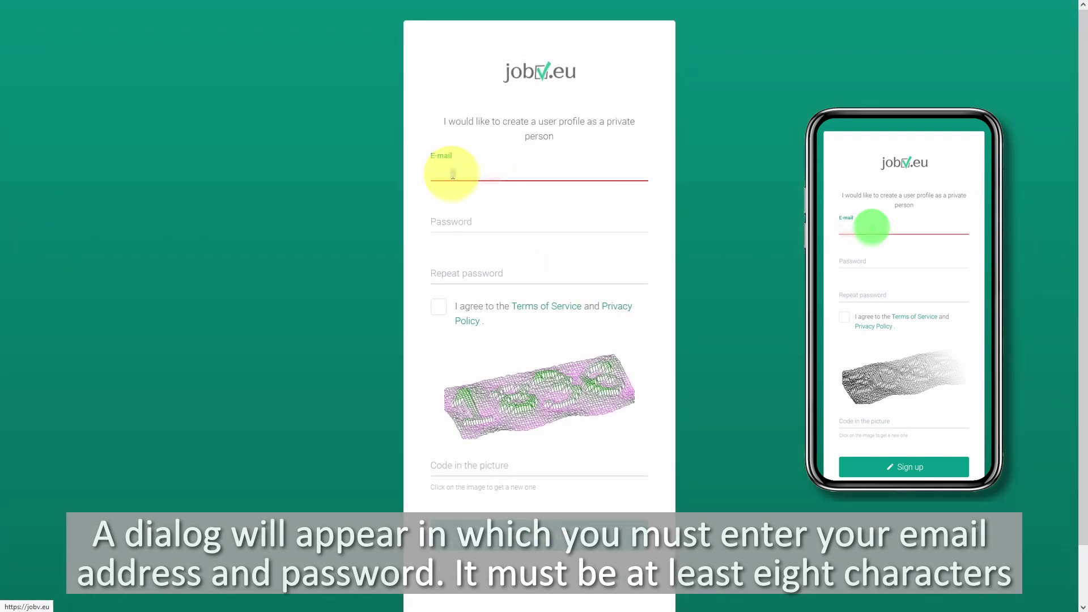
click(454, 174)
Fill in the saved e-mail address and the account password in both password fields.
click(452, 193)
click(477, 221)
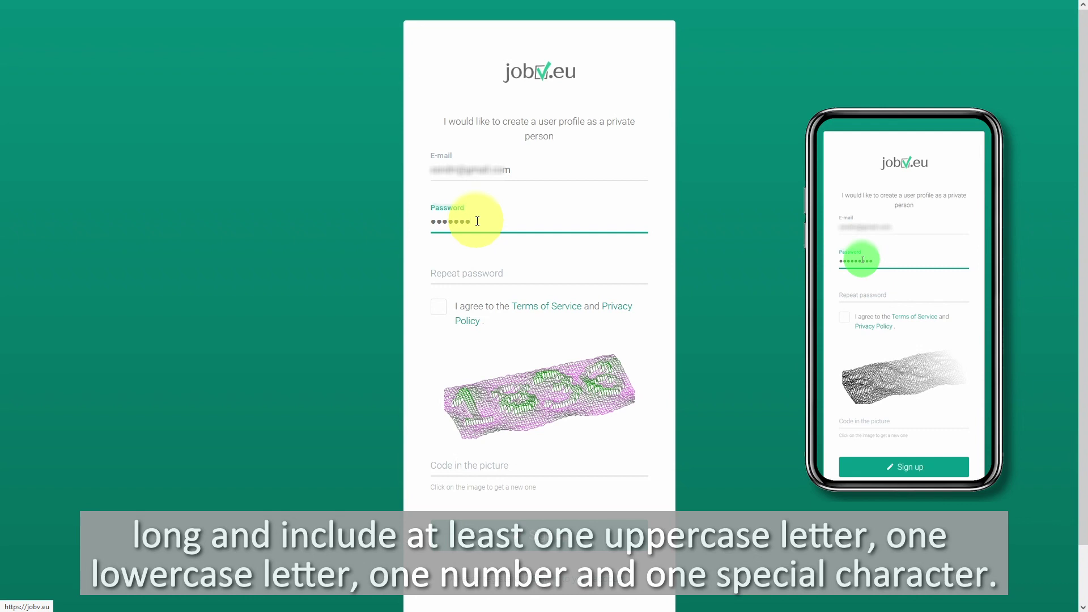
click(466, 278)
text(•)
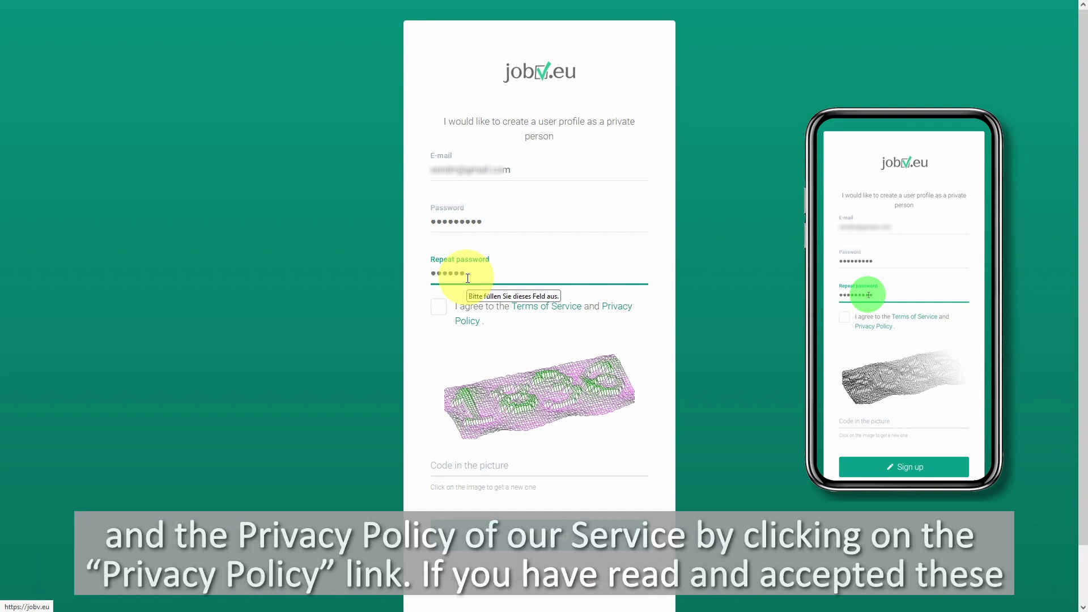
text(•)
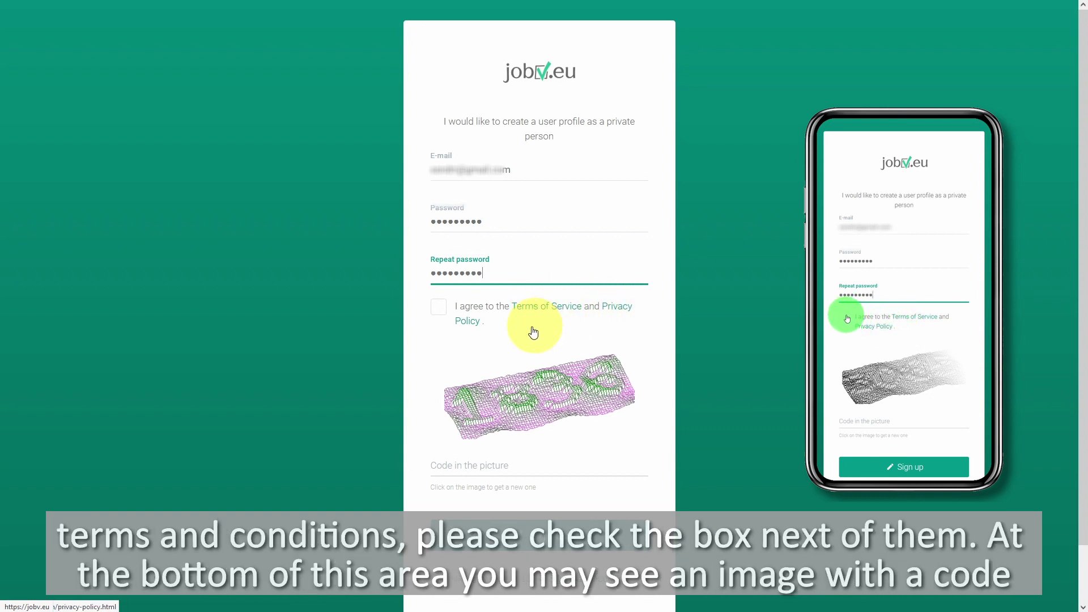
Accept the terms, enter picture code 1836 and submit the sign-up form.
click(443, 313)
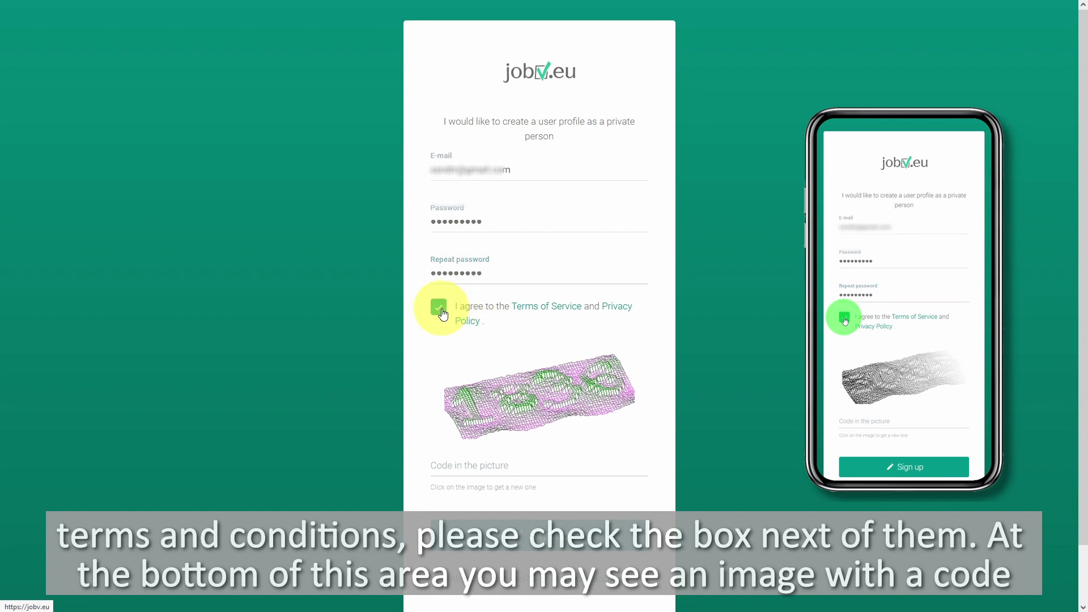
click(440, 468)
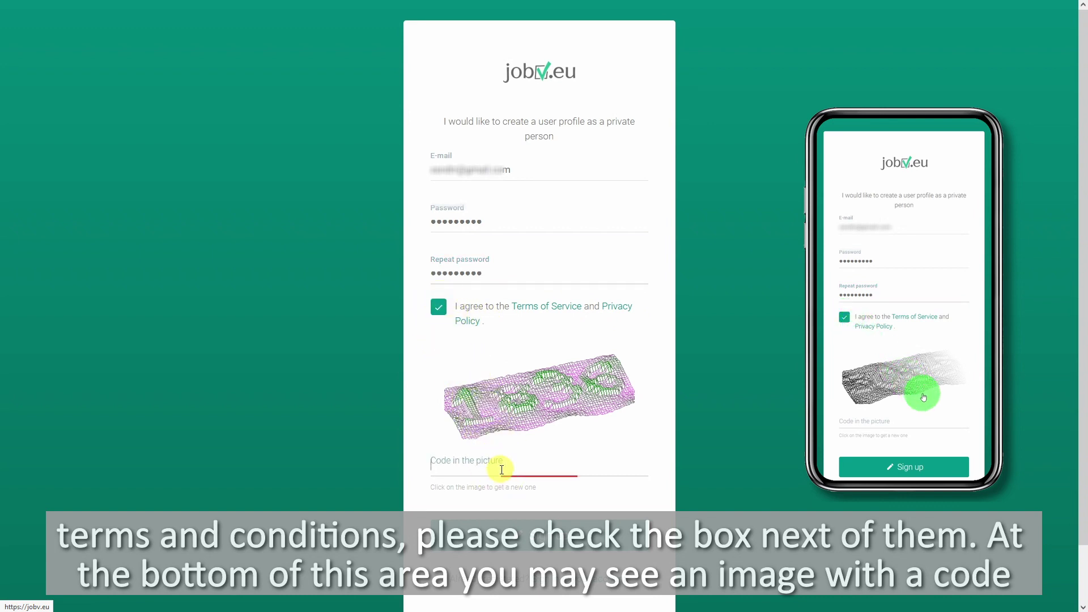
text(1836)
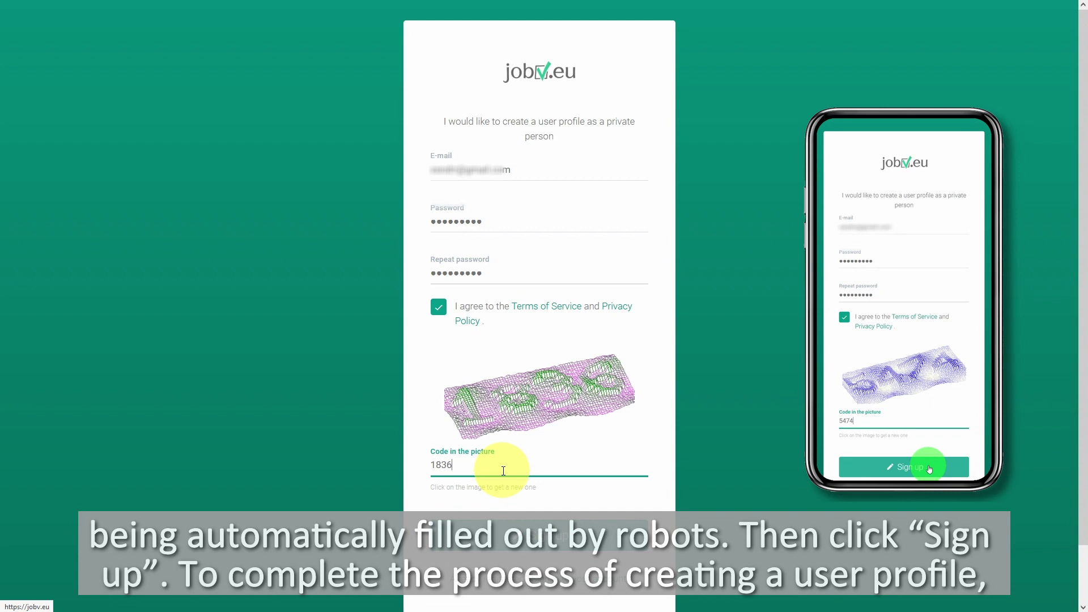
click(534, 527)
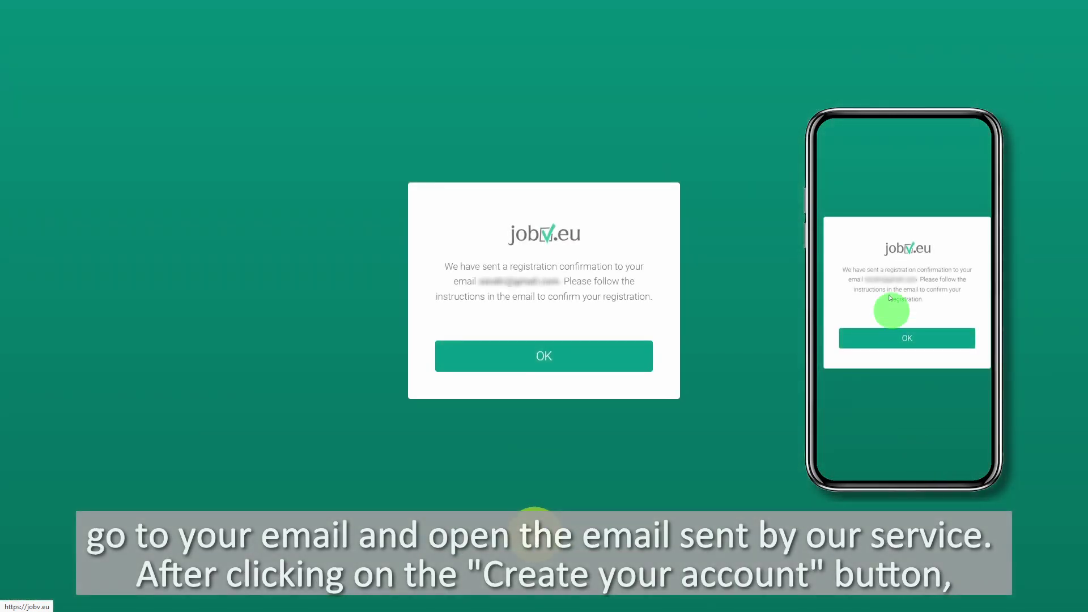
Open the jobv.eu email in Gmail, activate the account via 'Create your account', then go to sign in.
click(549, 358)
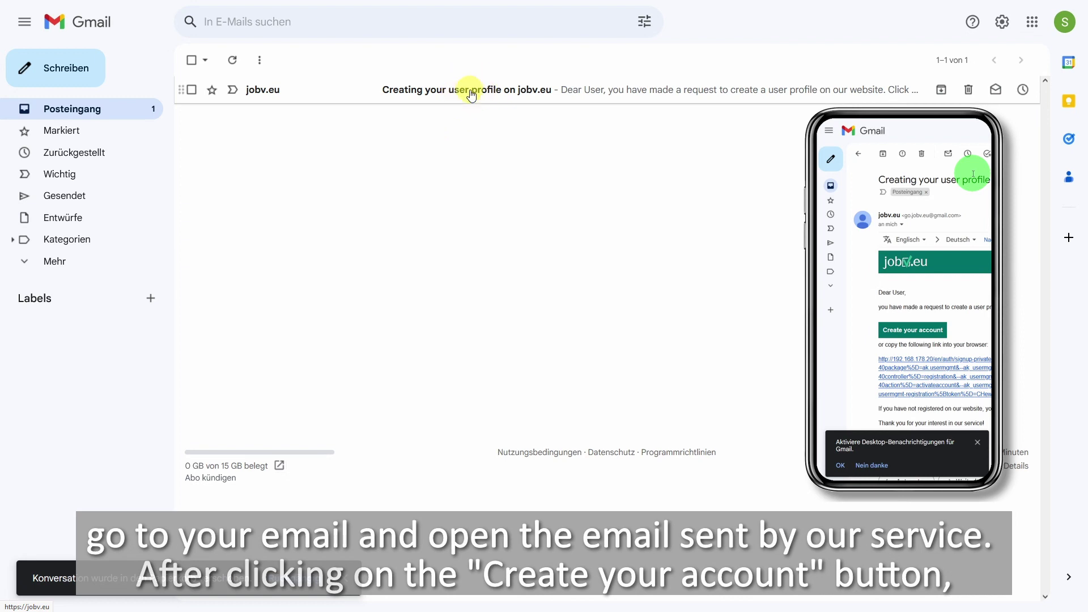
click(471, 90)
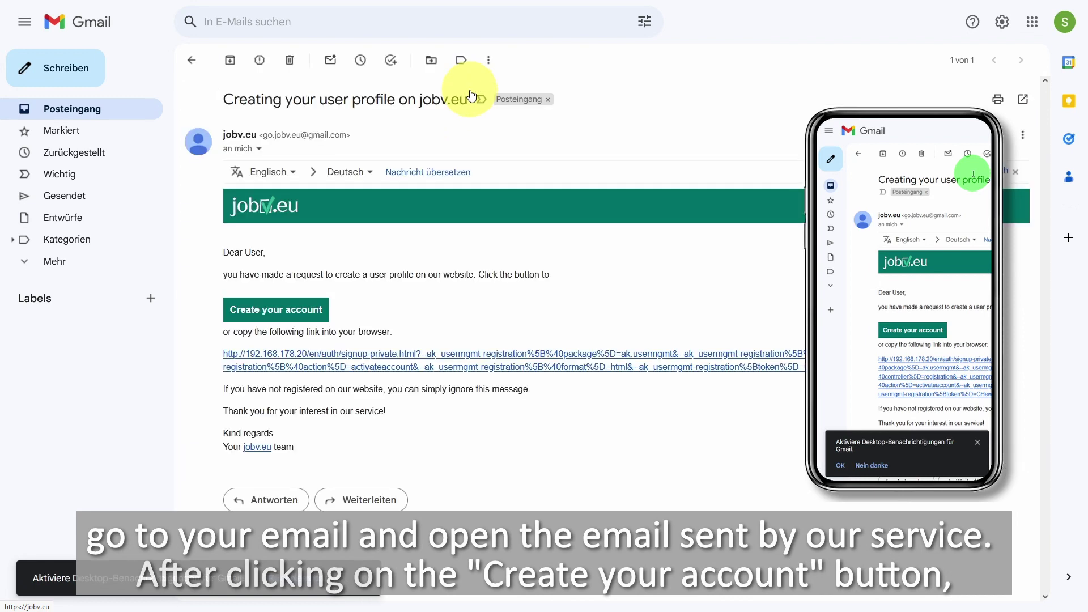
click(281, 316)
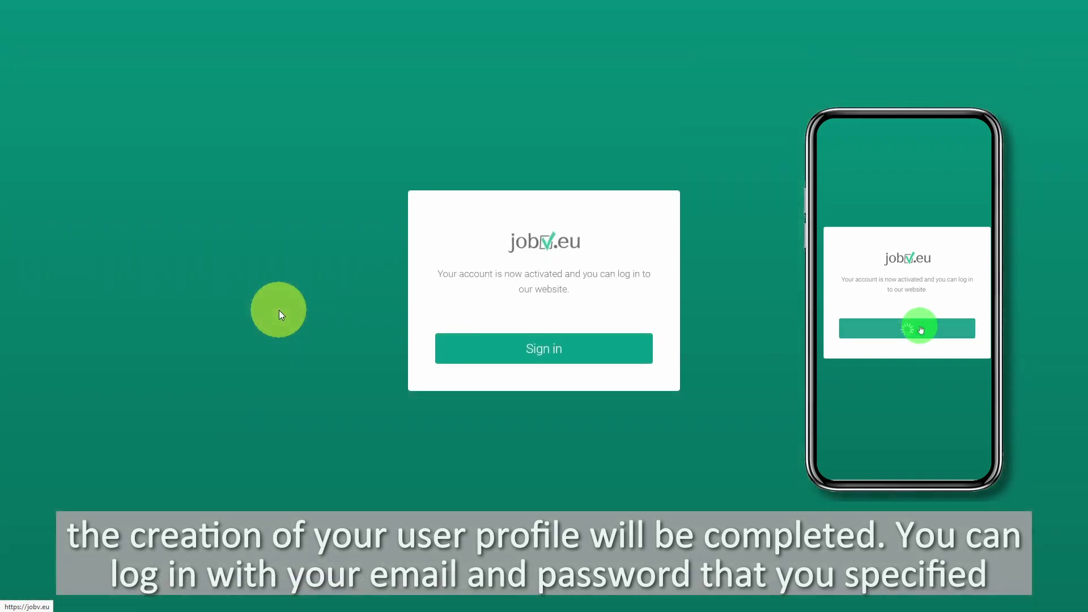
click(554, 359)
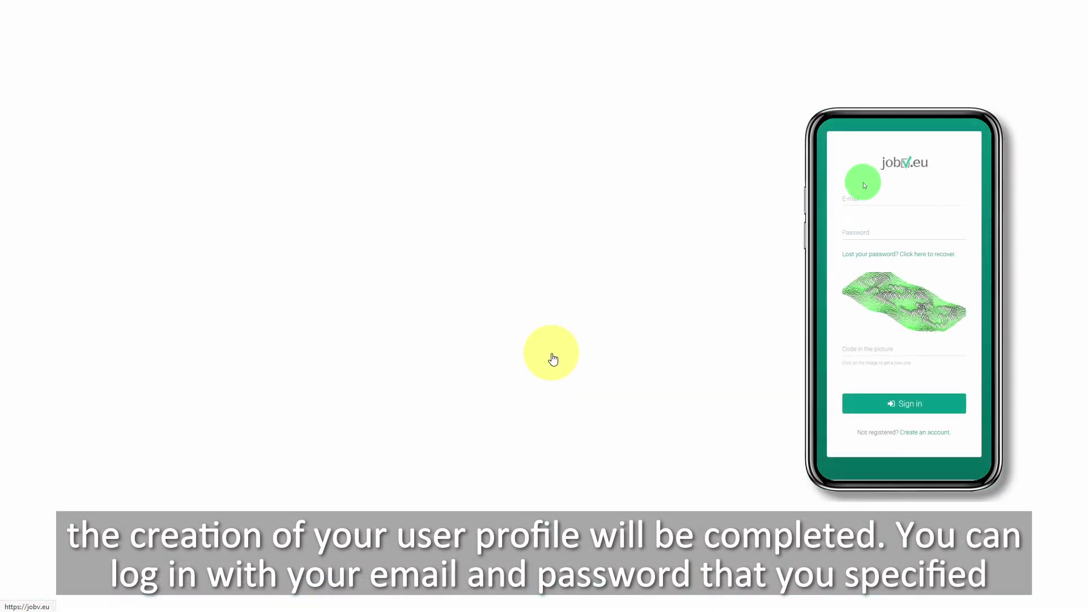
click(483, 147)
click(483, 167)
click(485, 204)
text(••)
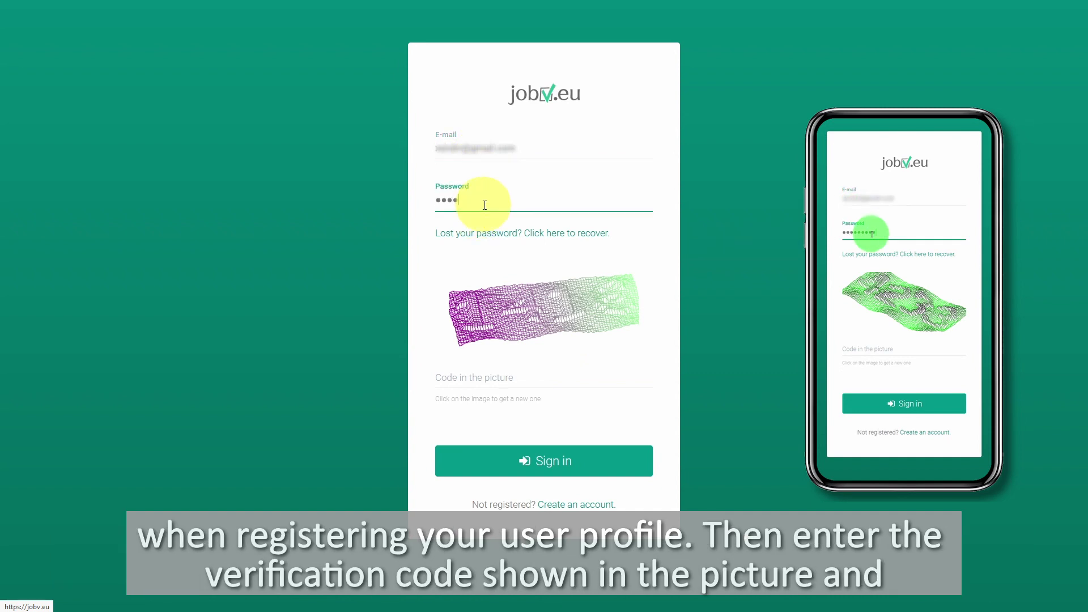
text(•)
click(517, 381)
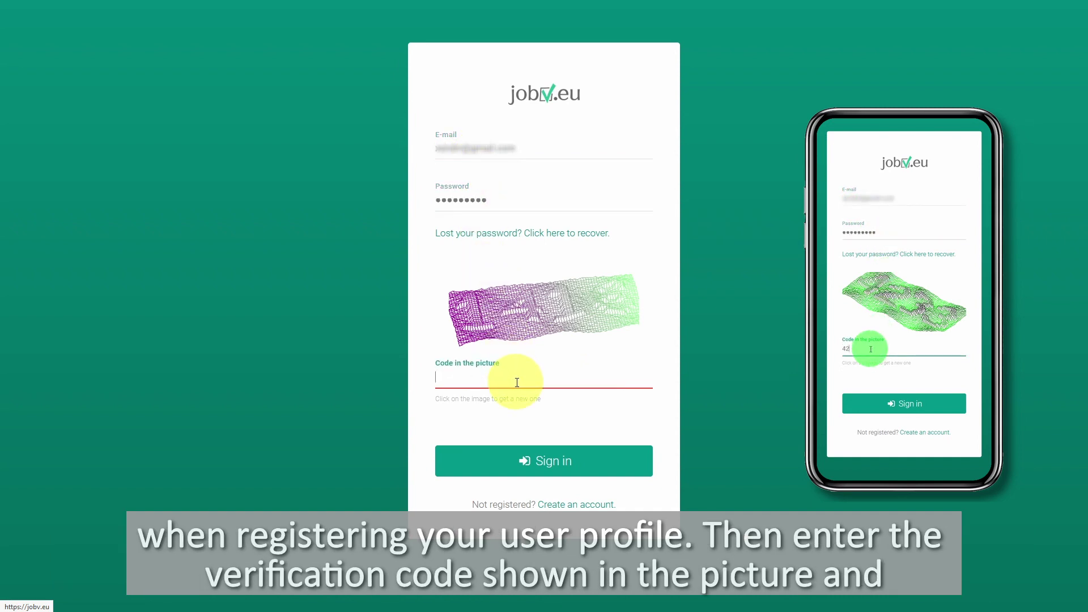
text(1416)
click(533, 459)
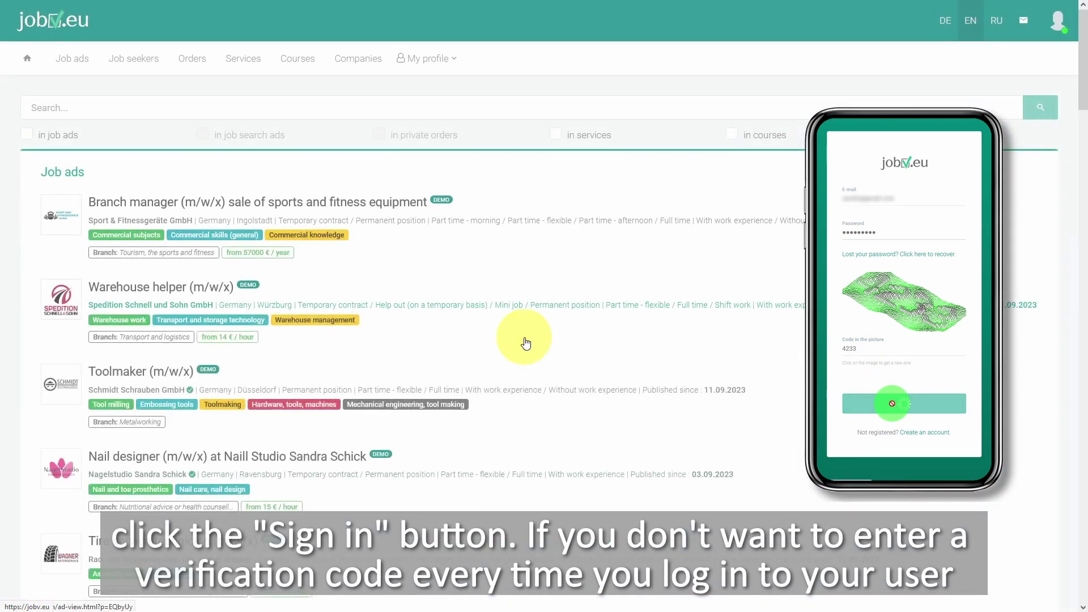
Scroll the home page to the footer and open the cookie information page.
scroll(524, 344, down, 15)
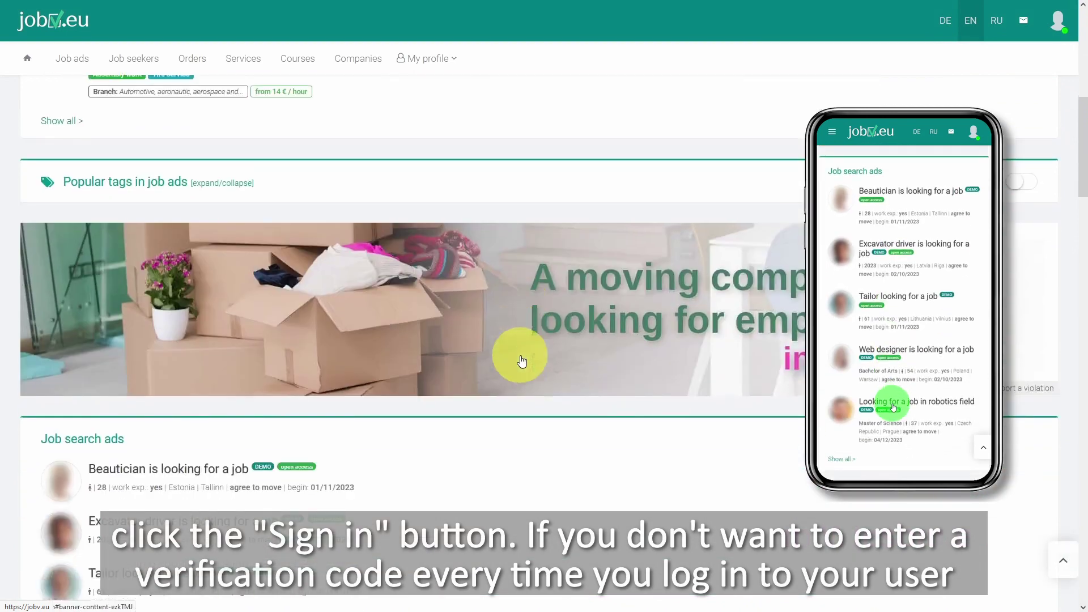
scroll(520, 376, down, 12)
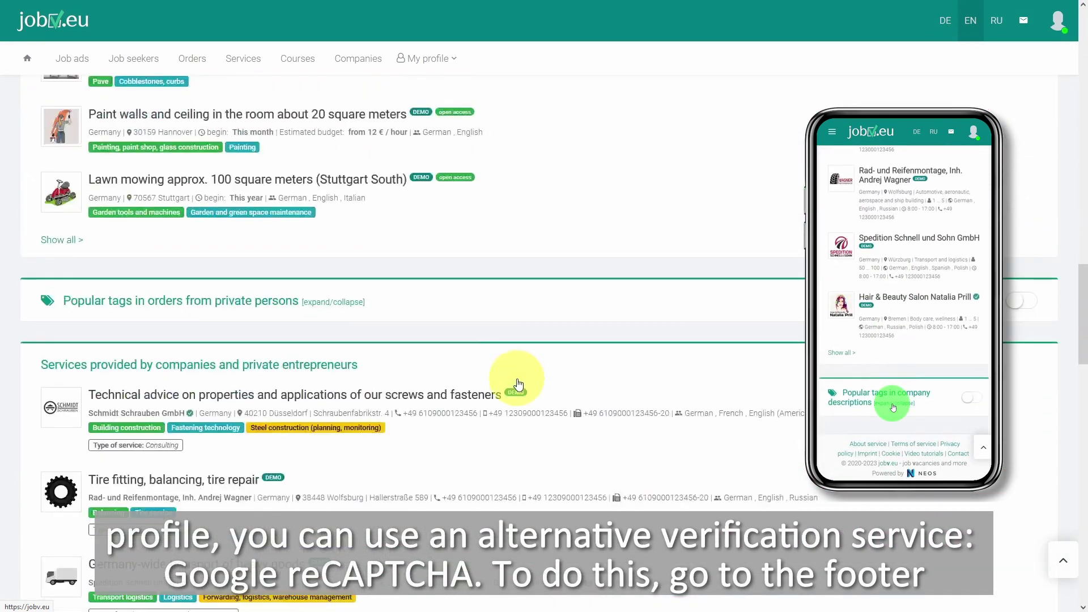
scroll(519, 385, down, 12)
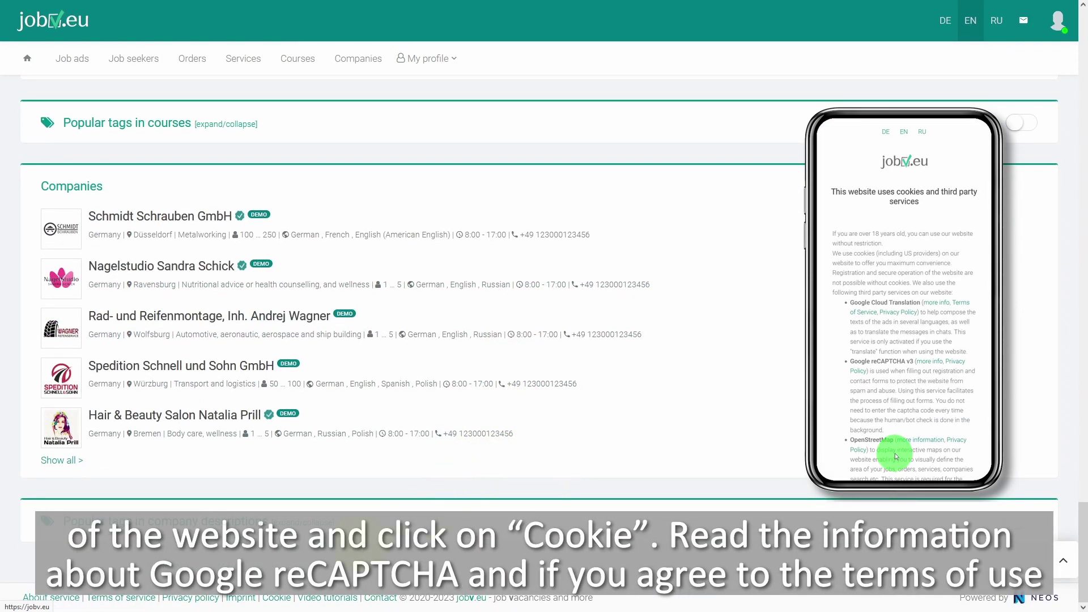
click(282, 599)
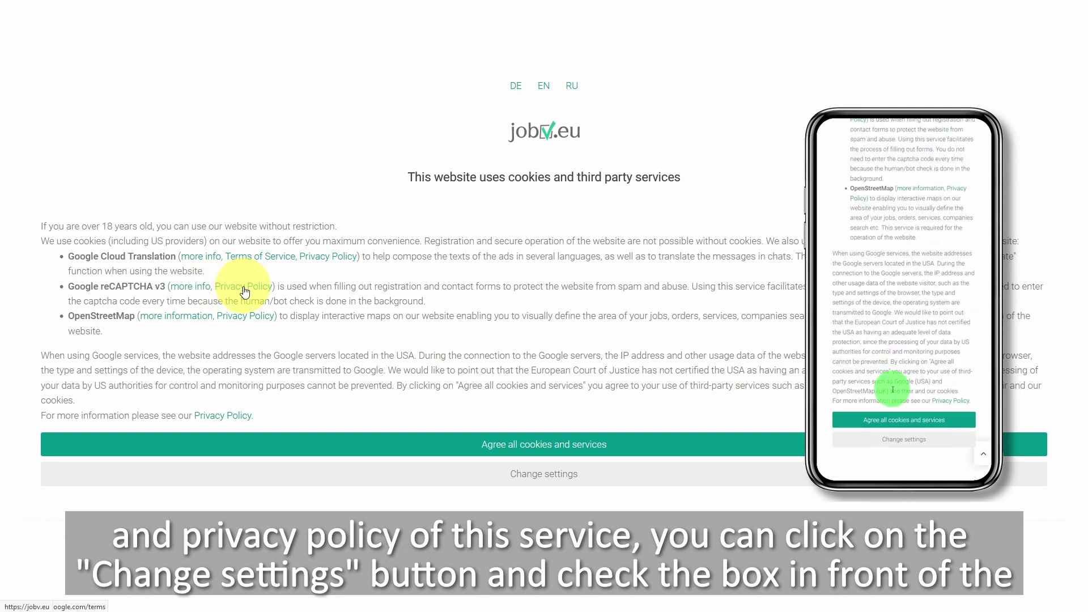
Enable 'Using Google reCAPTCHA instead of captcha code' in cookie settings and save them.
click(581, 489)
scroll(582, 486, down, 1)
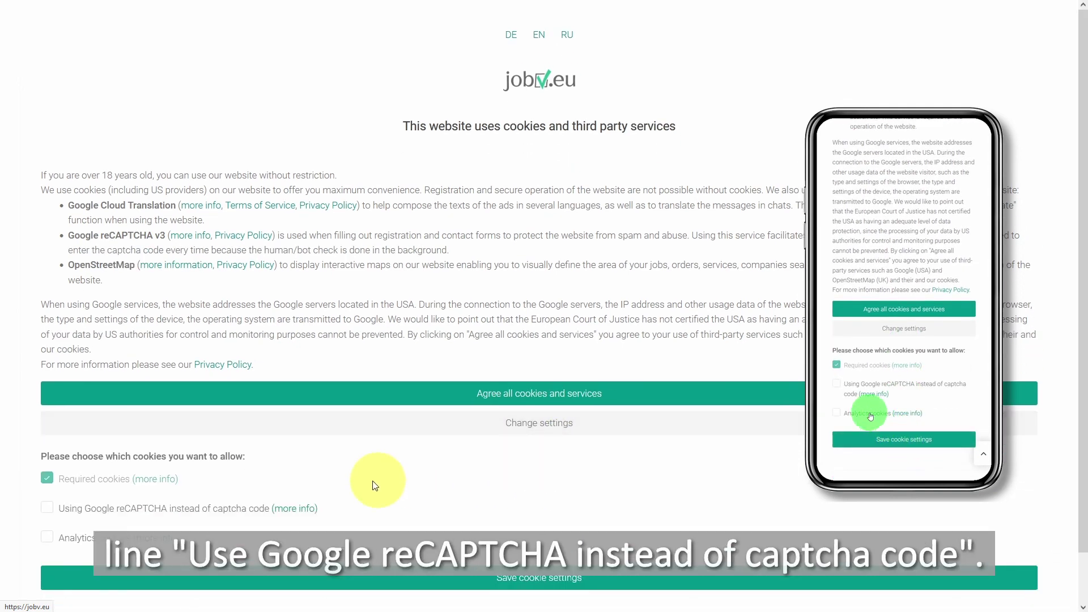
click(48, 512)
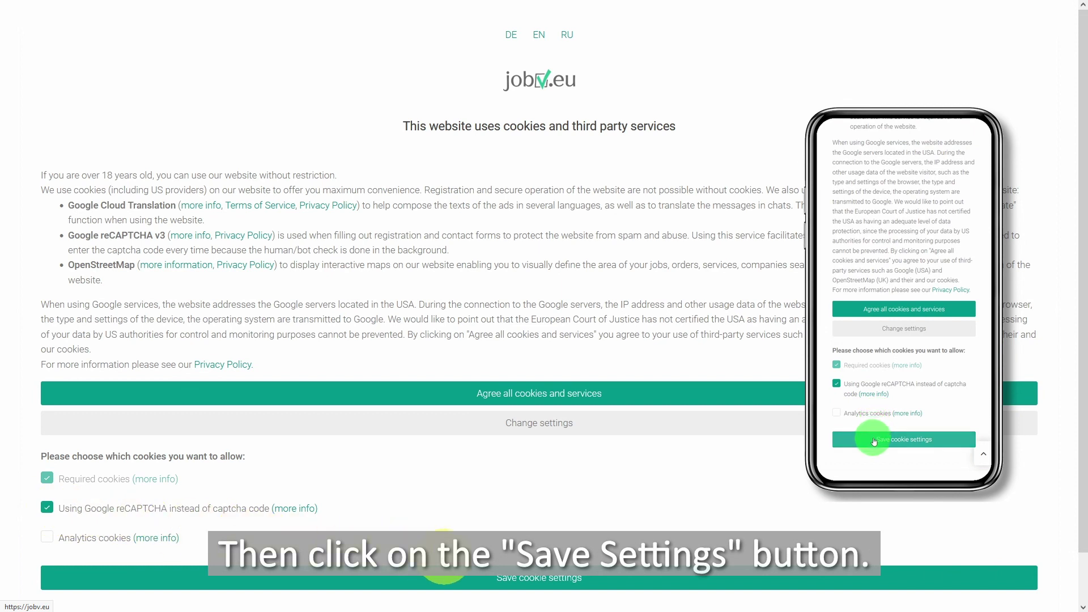
click(491, 578)
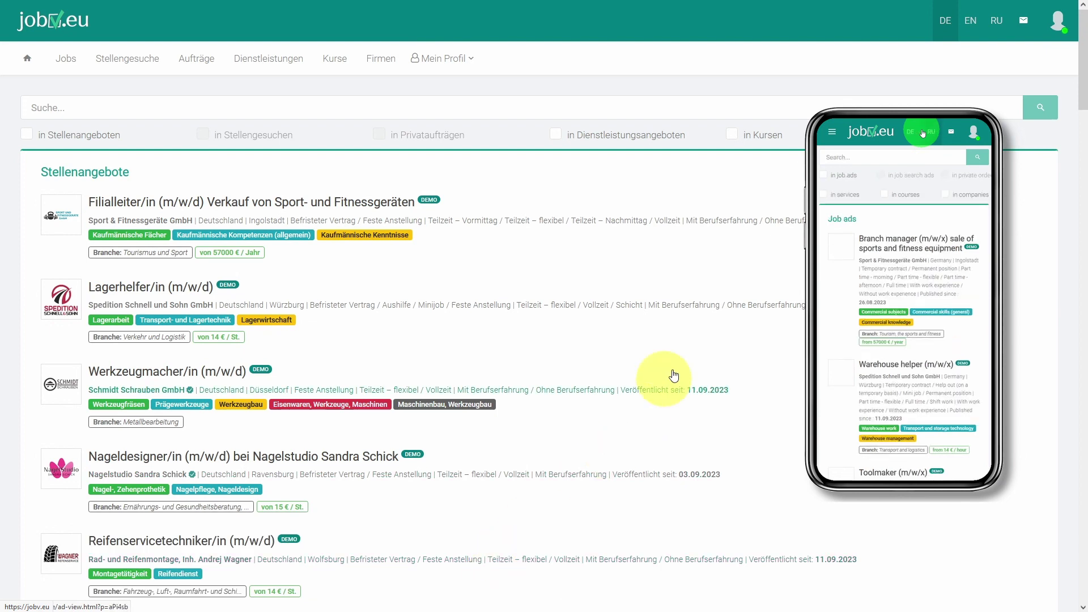
click(962, 21)
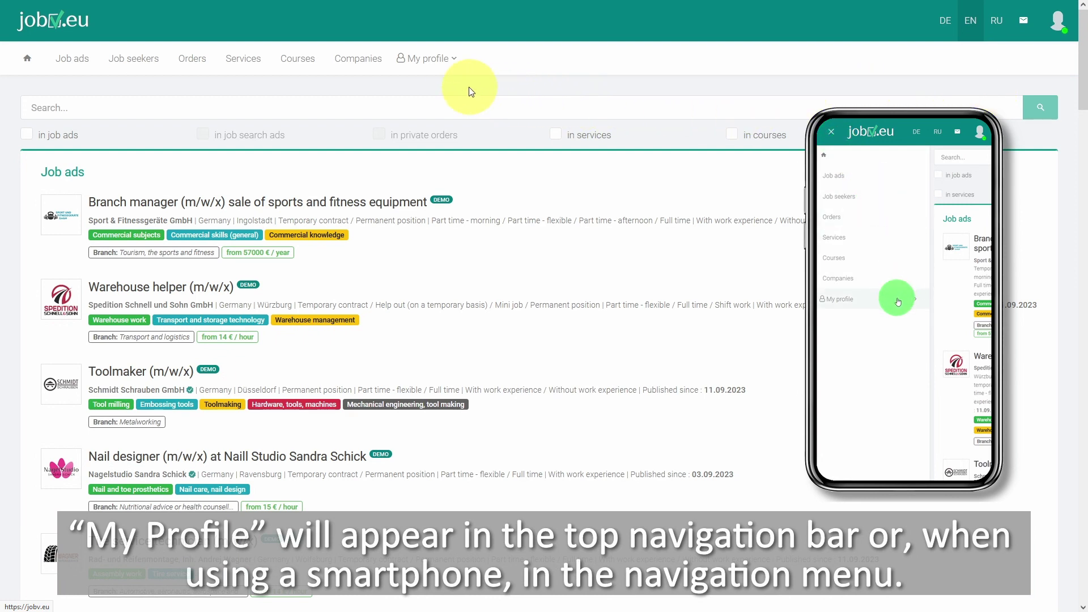
Open the My profile menu listing profile editing, orders, PDF creation and logout.
click(438, 66)
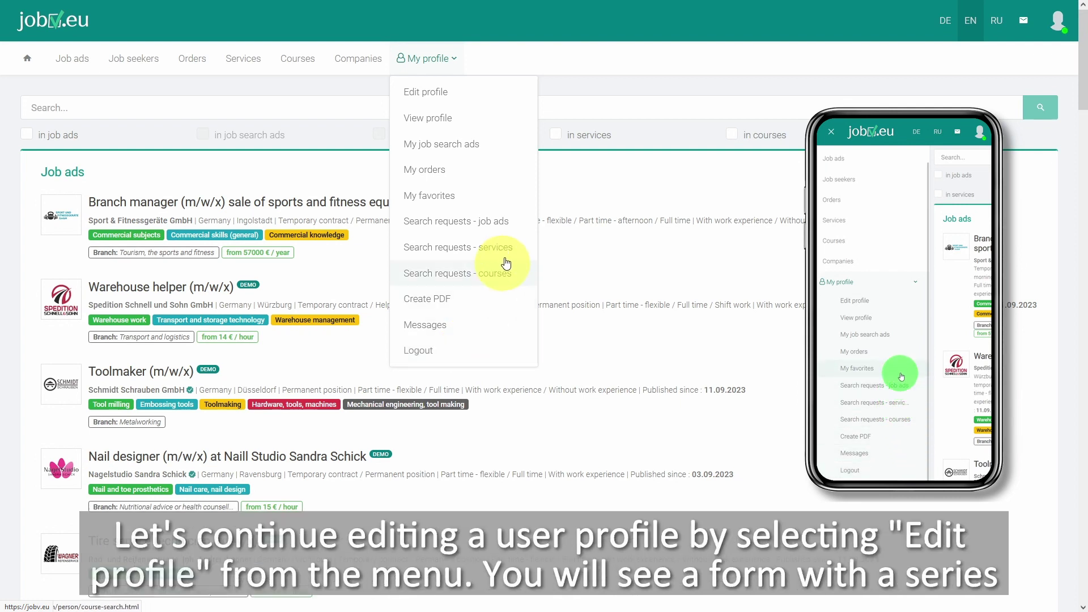
Choose 'Edit profile' from the My profile dropdown.
click(499, 95)
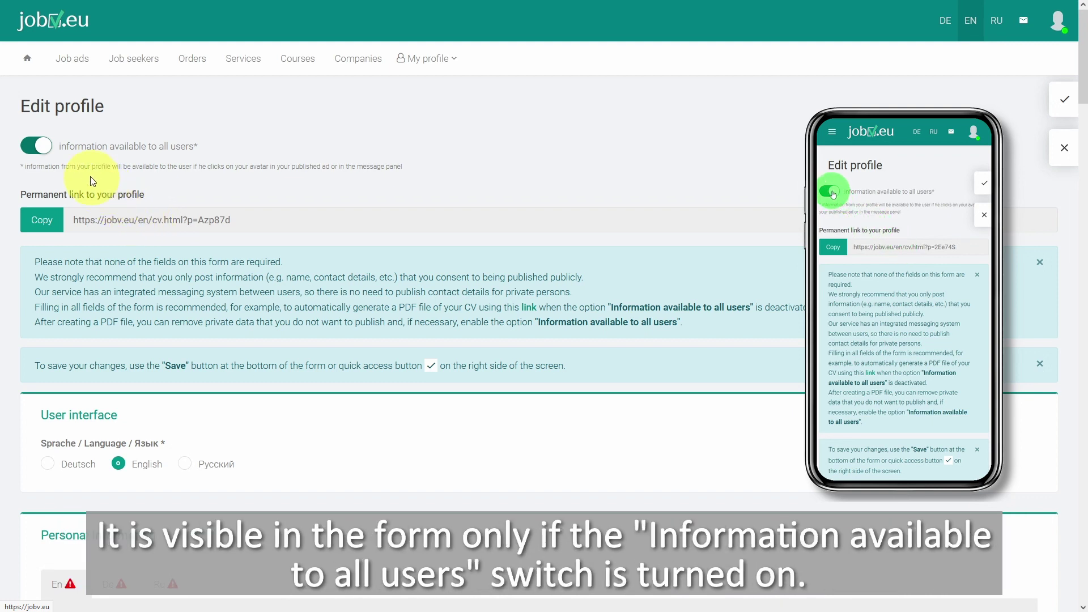
Turn off the 'information available to all users' toggle on the Edit profile form.
click(38, 149)
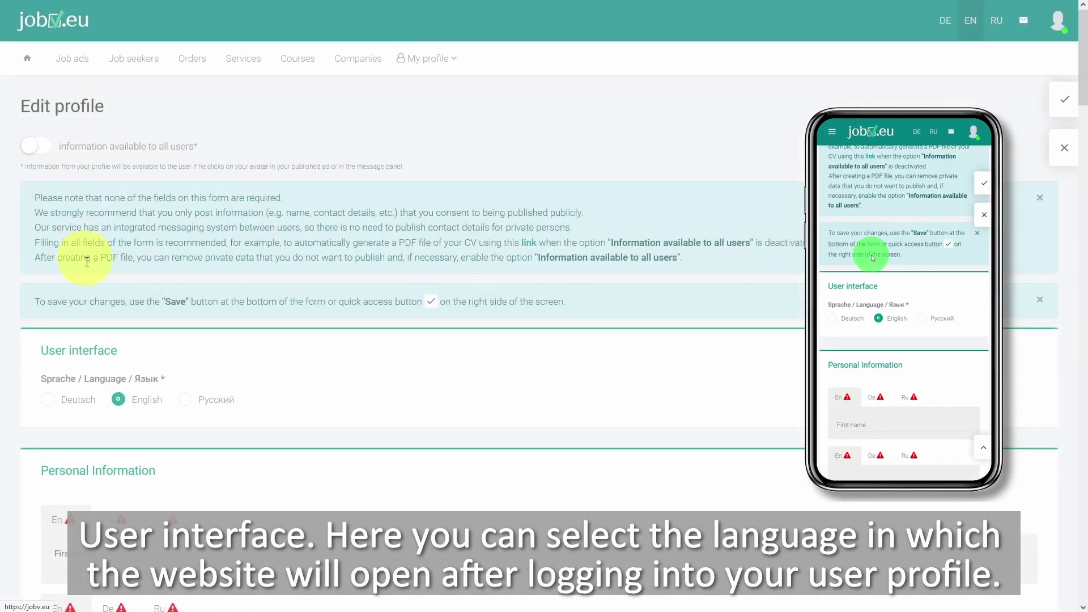
scroll(85, 266, down, 3)
scroll(89, 276, down, 1)
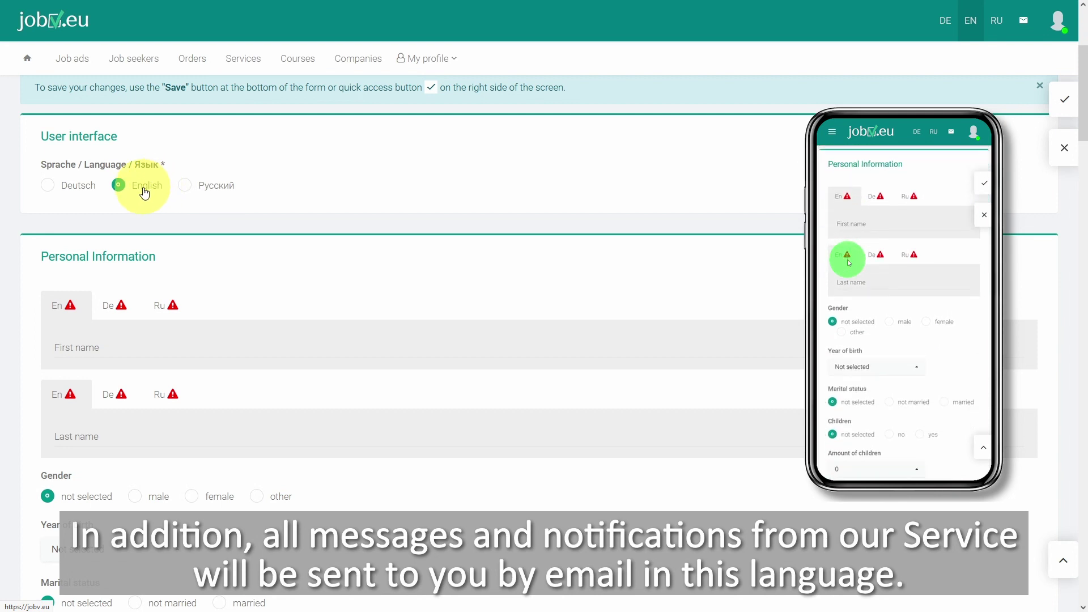
scroll(144, 192, down, 3)
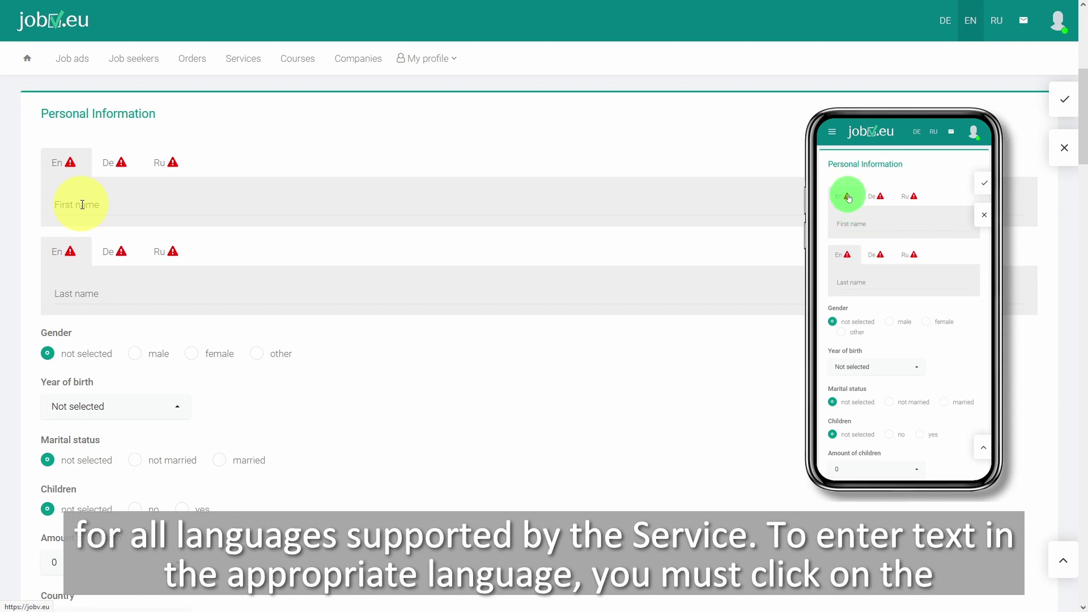
Enter the first name in English and translate it into German and Russian.
click(119, 167)
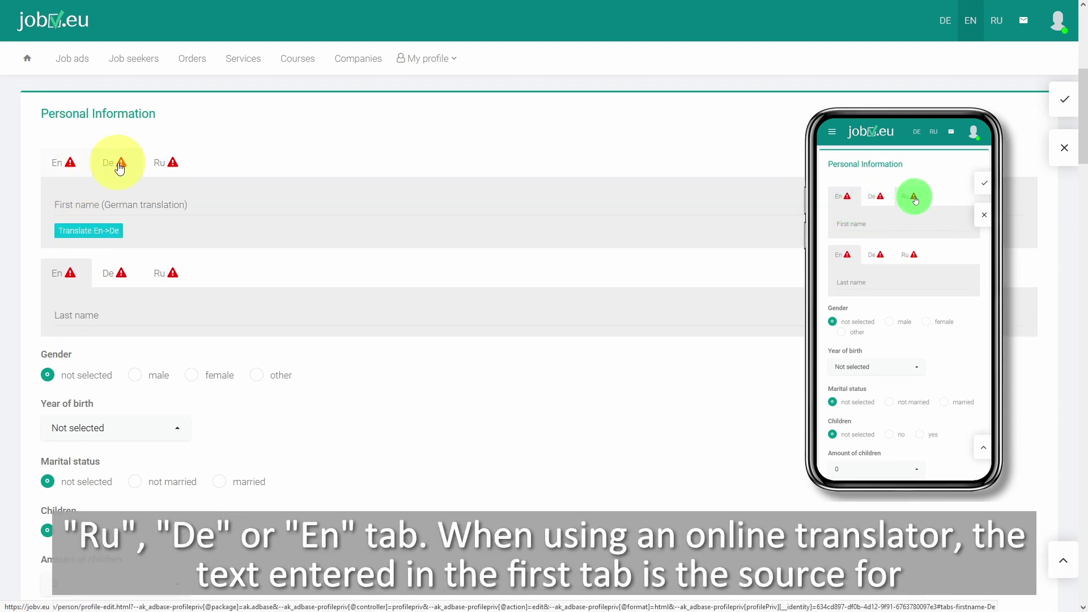
click(176, 164)
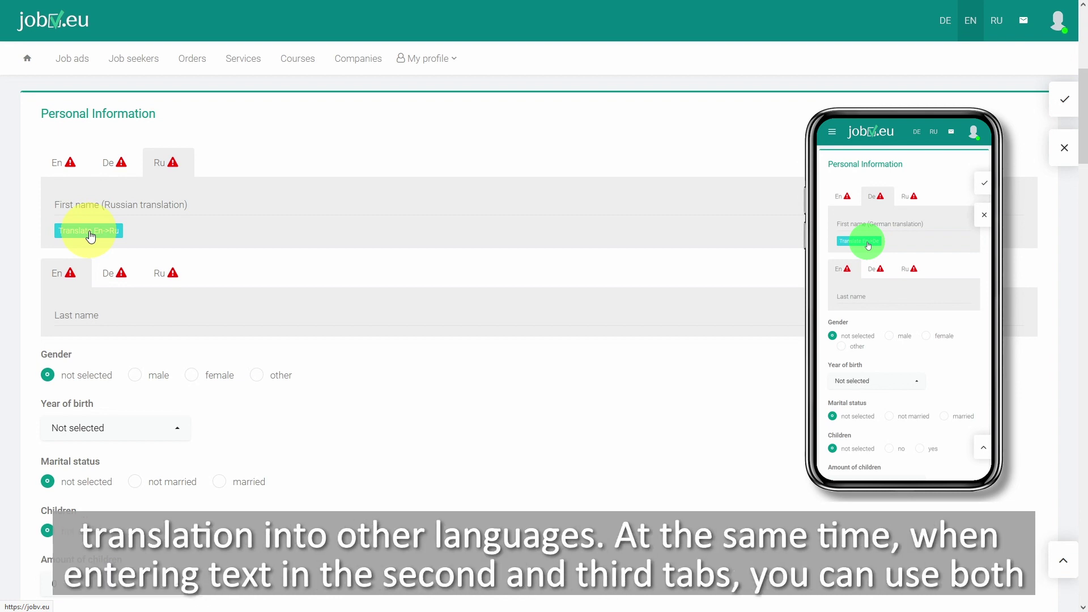
click(72, 166)
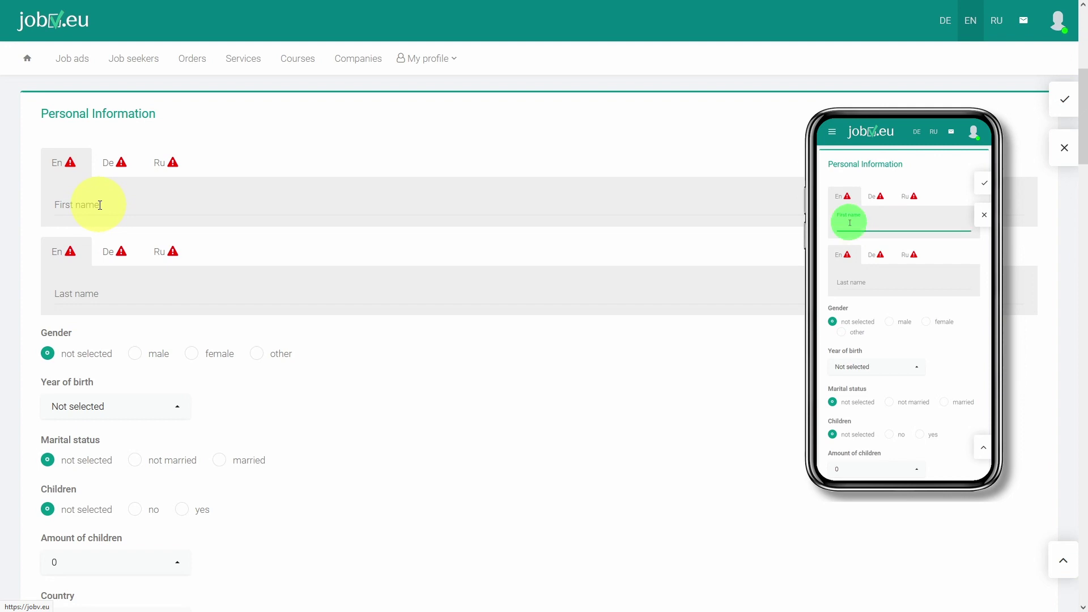
click(100, 205)
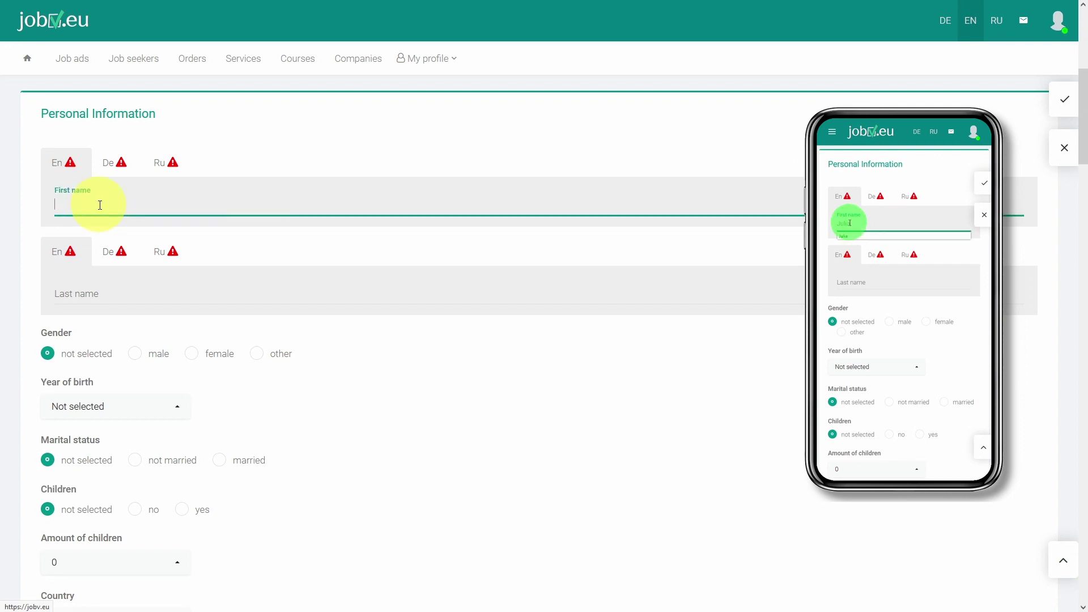
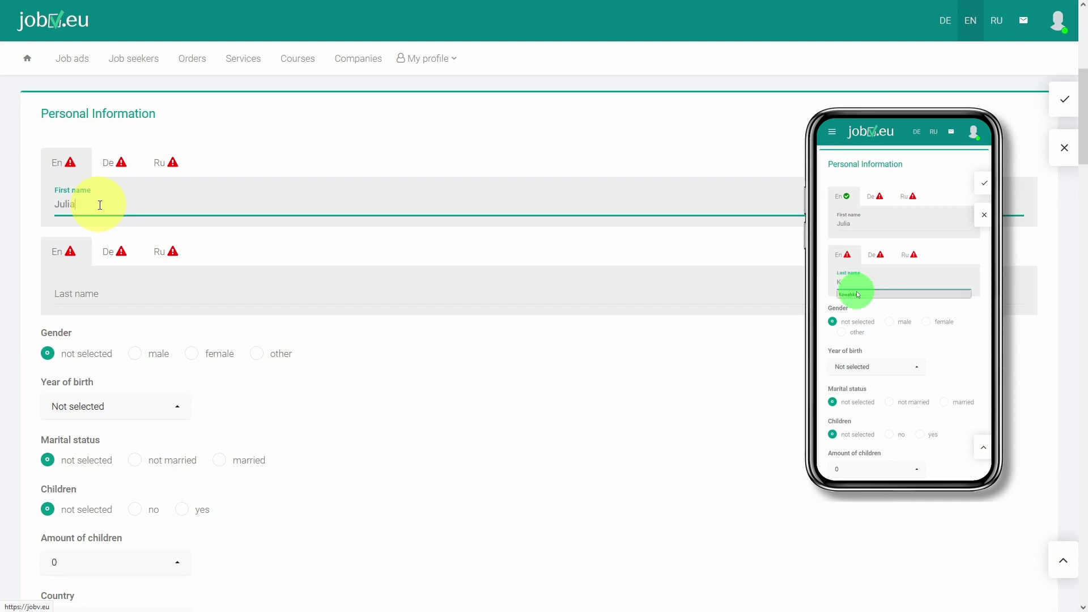
click(113, 163)
click(86, 231)
click(165, 163)
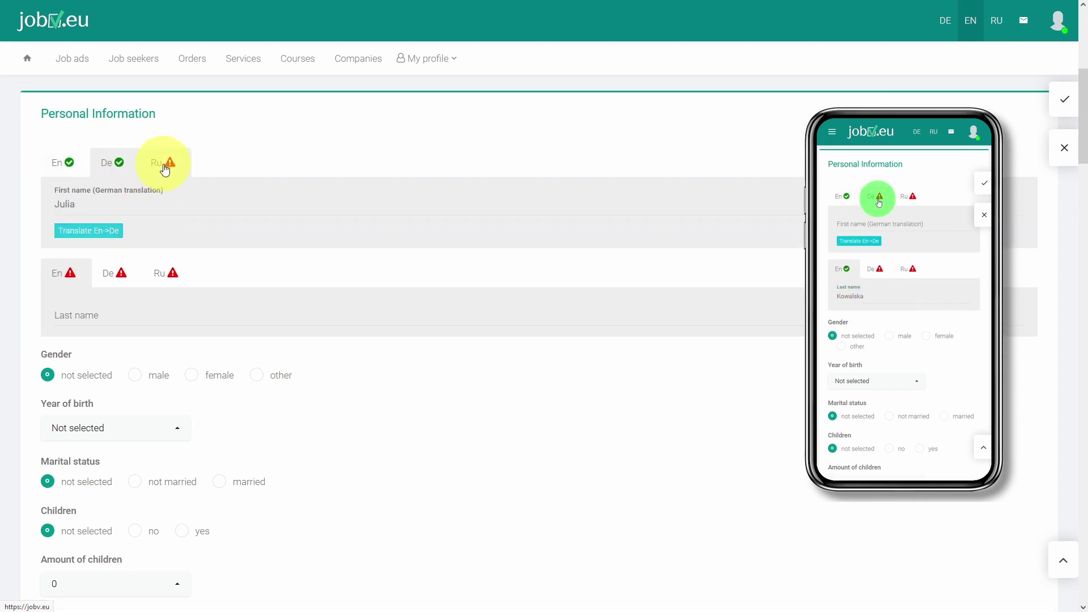
click(103, 236)
click(66, 164)
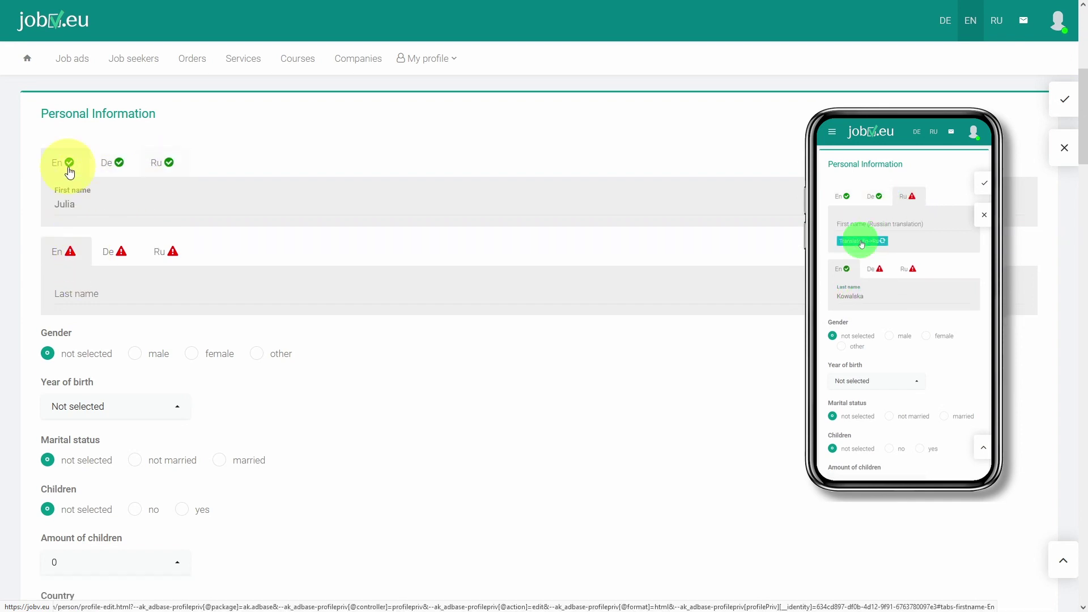
Enter the last name, translate it into German and Russian, and set gender to female.
click(75, 288)
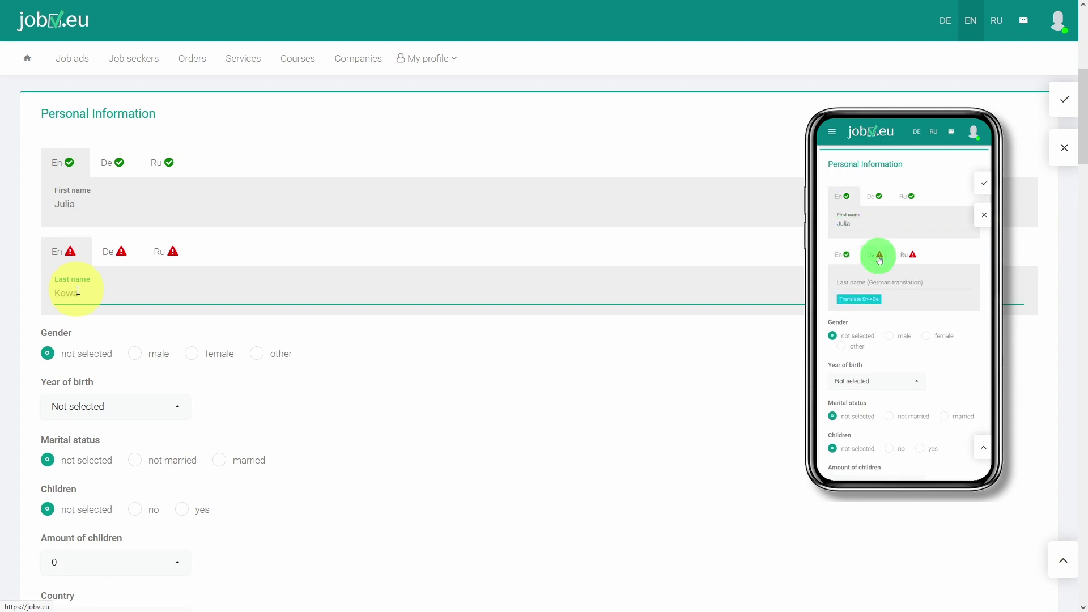
click(110, 249)
click(95, 319)
click(160, 251)
click(91, 319)
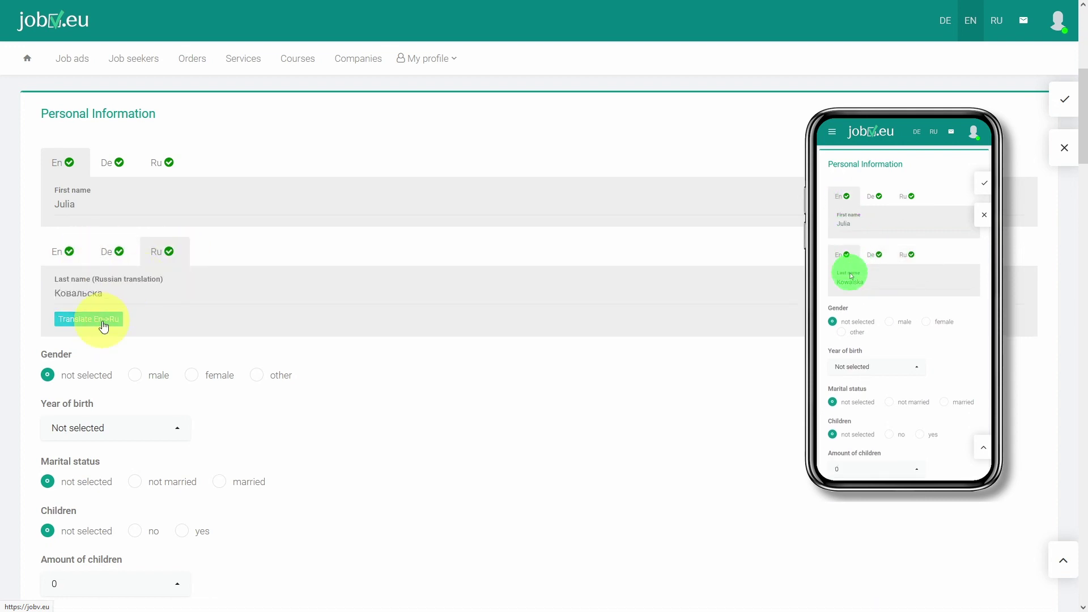
click(65, 251)
click(201, 365)
scroll(171, 317, down, 3)
click(134, 266)
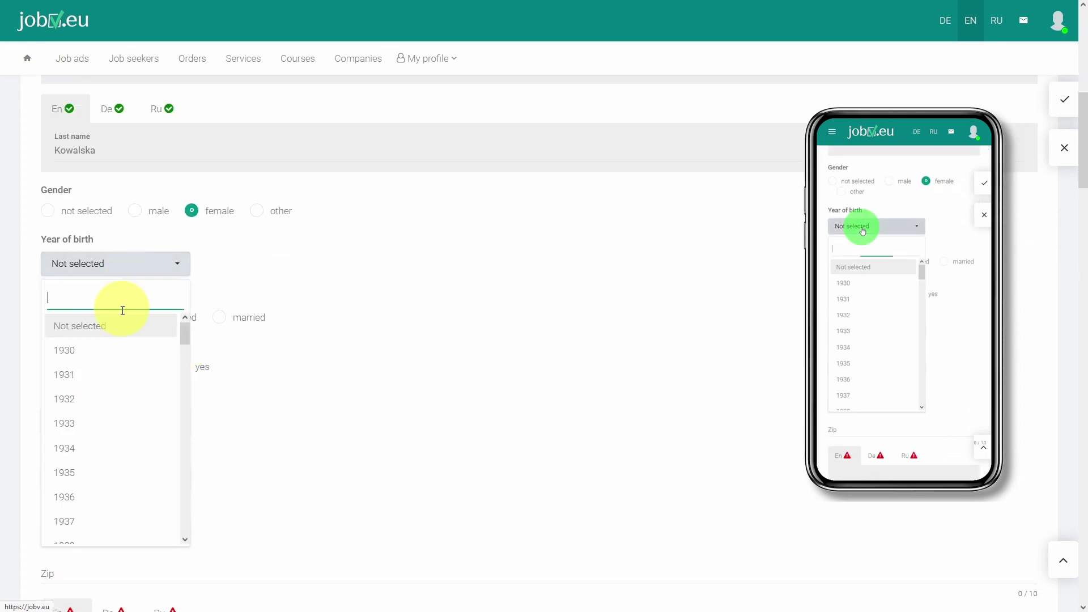
Set year of birth 1969, not married, with children, and number of children 1.
text(1969)
click(114, 323)
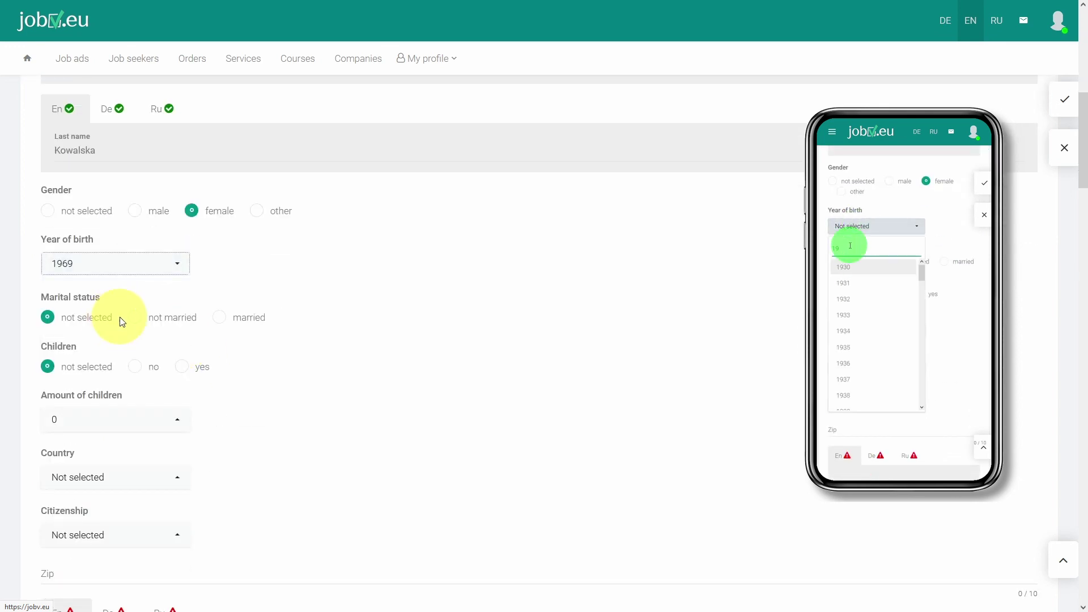
click(135, 318)
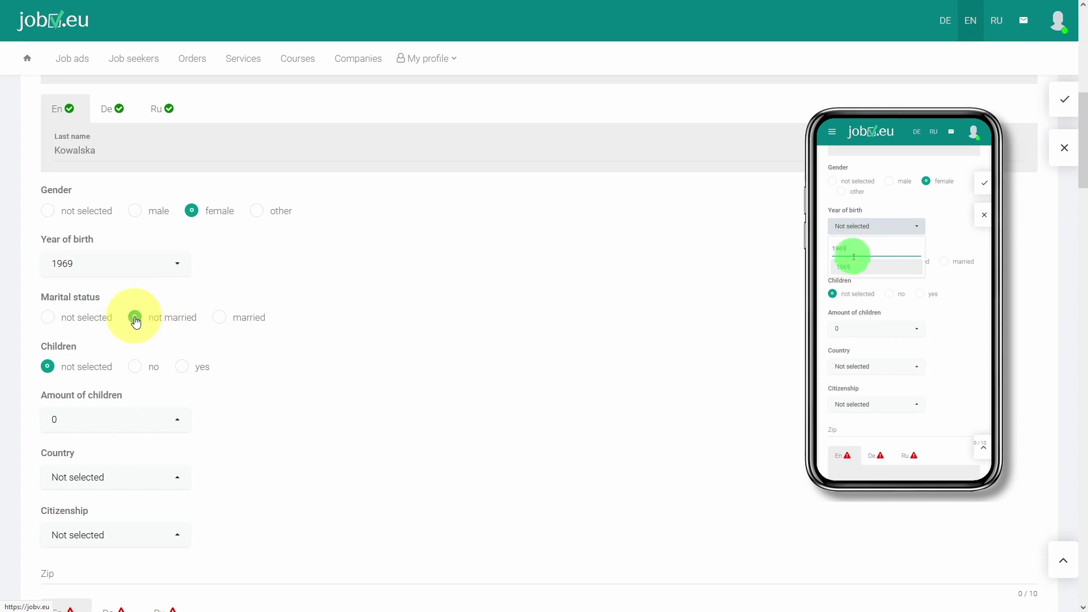
click(182, 368)
click(146, 420)
click(62, 320)
scroll(204, 392, down, 5)
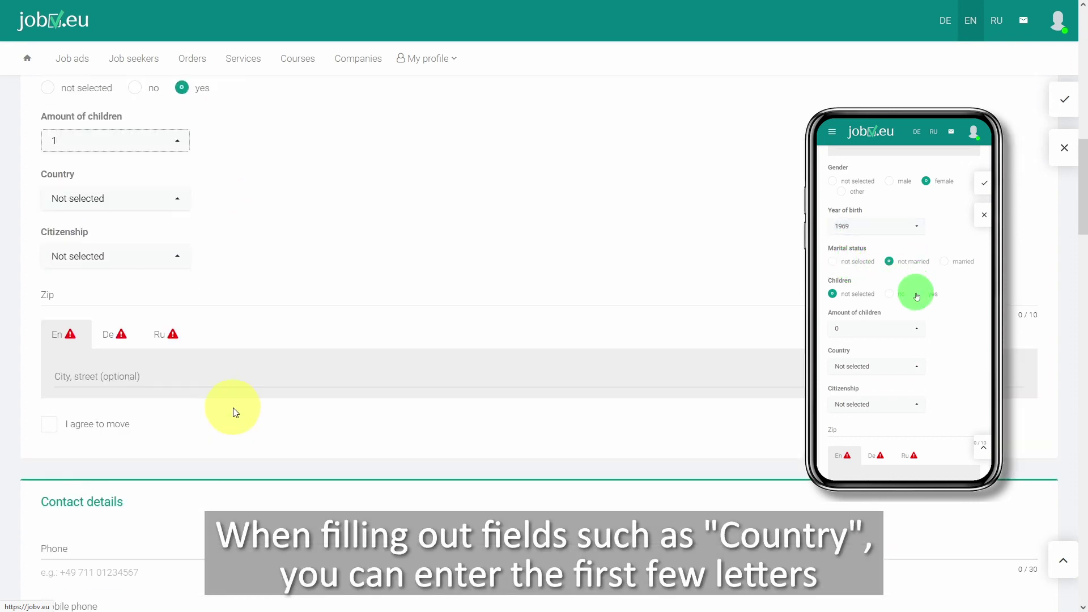
Choose Poland as the country and polish as the citizenship.
click(126, 190)
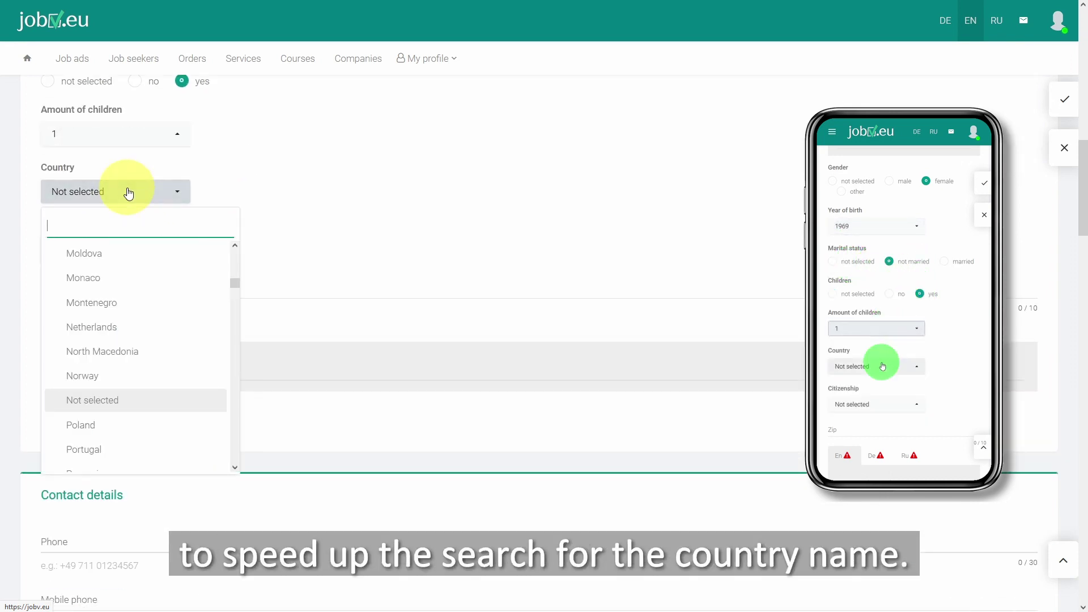
click(92, 427)
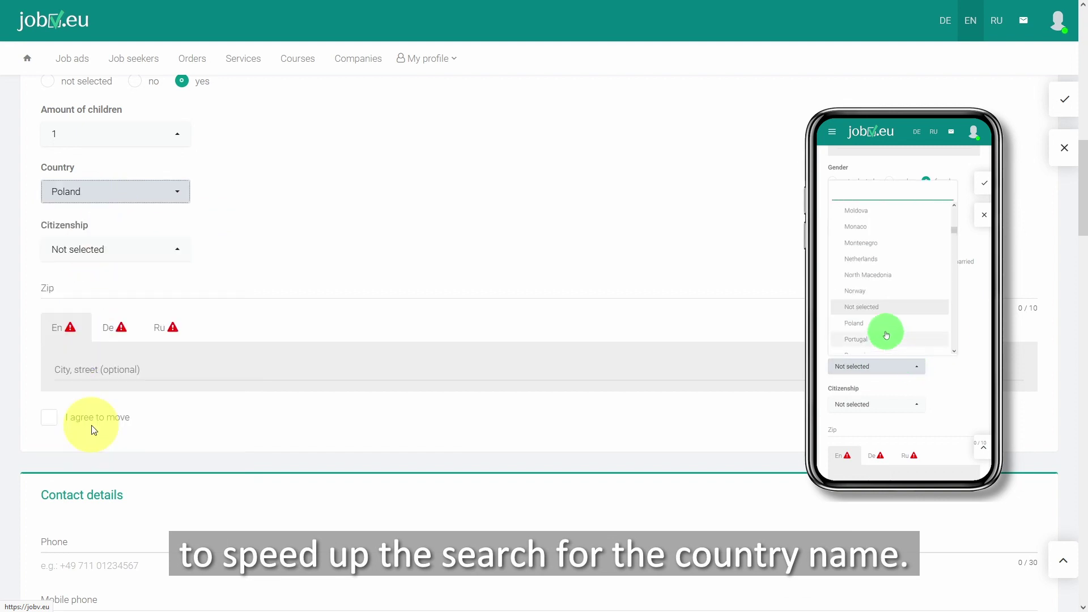
click(144, 258)
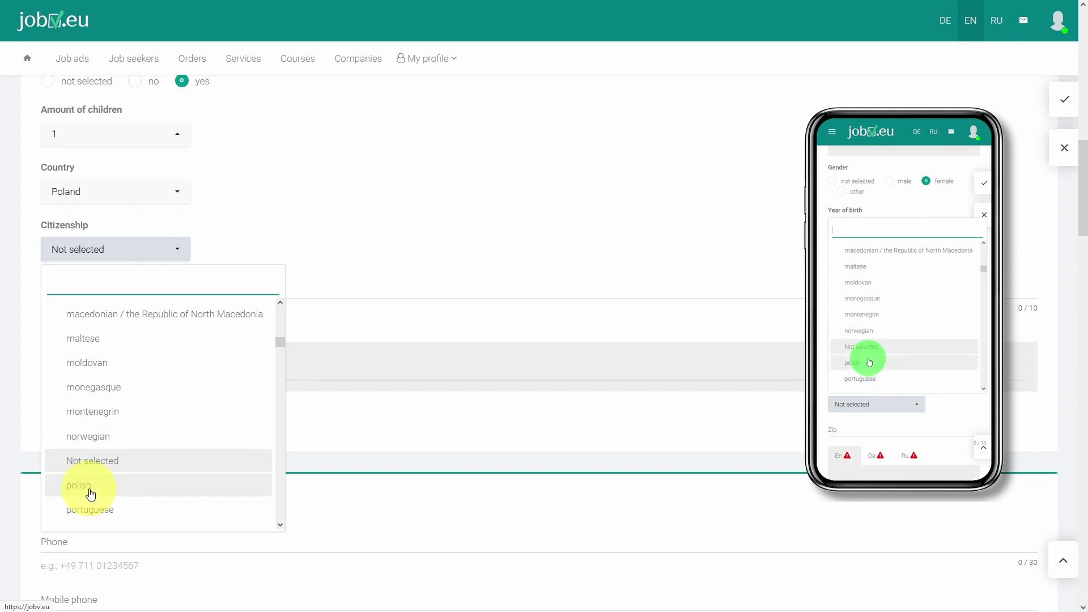
click(88, 486)
Enter the zip code and city, translating the city into German and Russian.
click(233, 290)
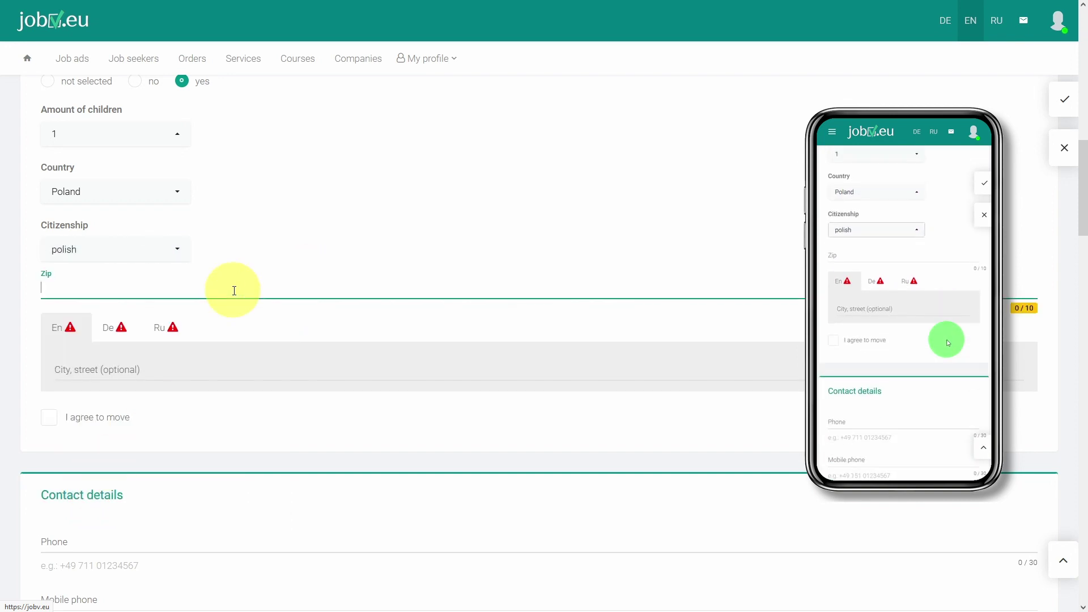
text(00-010)
click(119, 373)
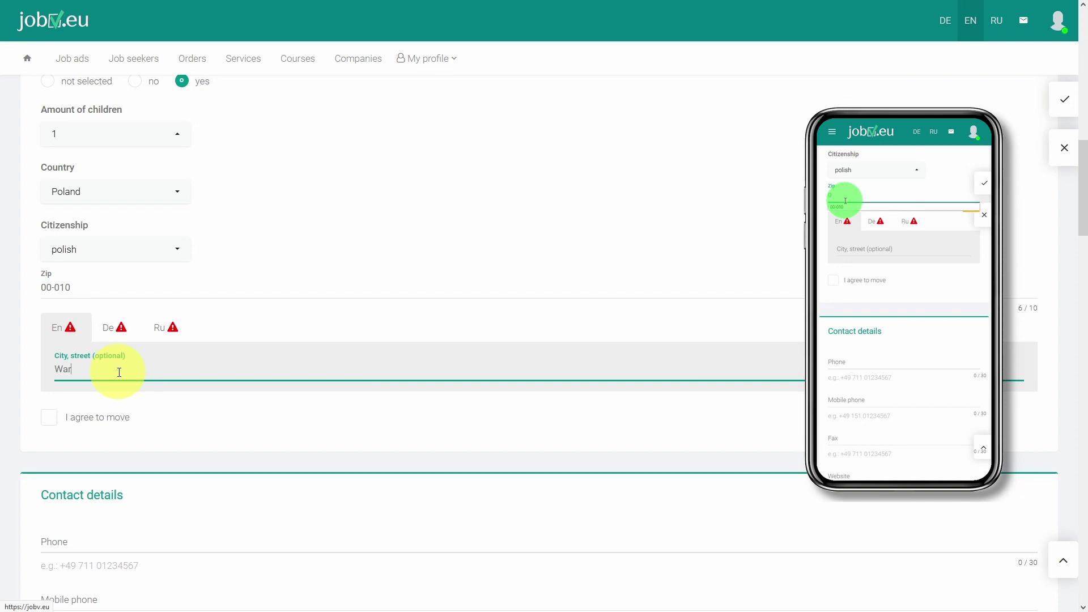
click(113, 329)
click(94, 400)
click(160, 328)
click(91, 395)
click(67, 327)
scroll(113, 340, down, 6)
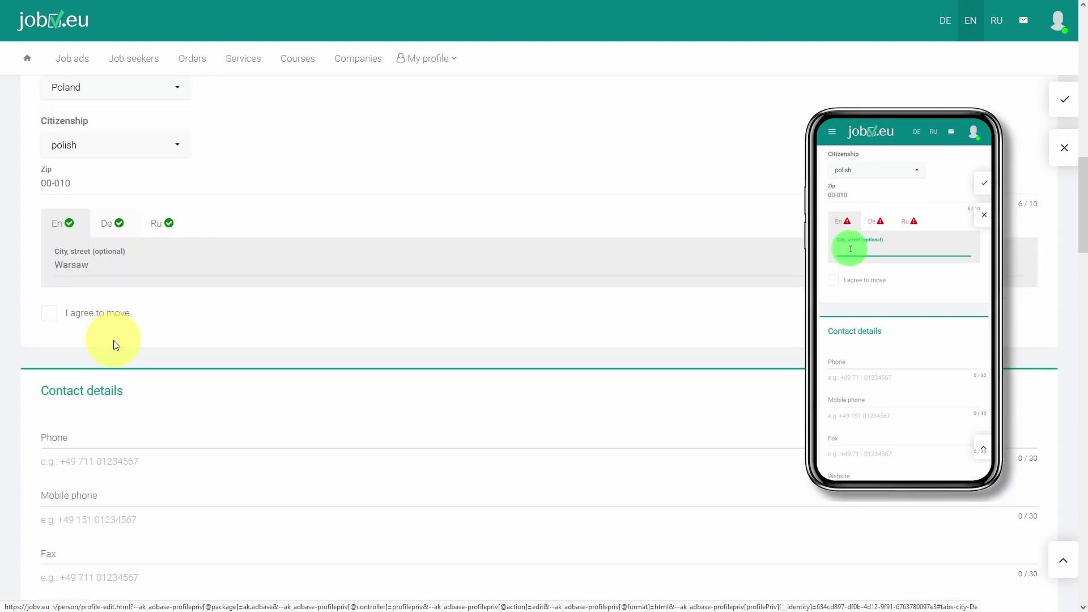
click(104, 184)
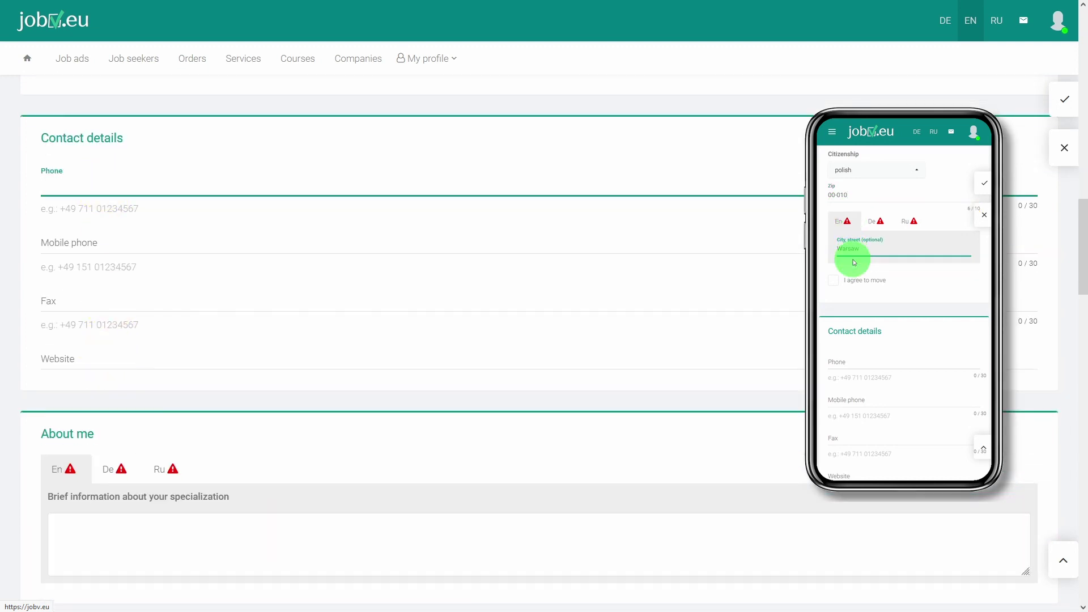
Fill the phone and mobile phone from saved autofill numbers and type in the fax number.
click(102, 187)
click(94, 203)
click(79, 245)
click(79, 267)
click(97, 303)
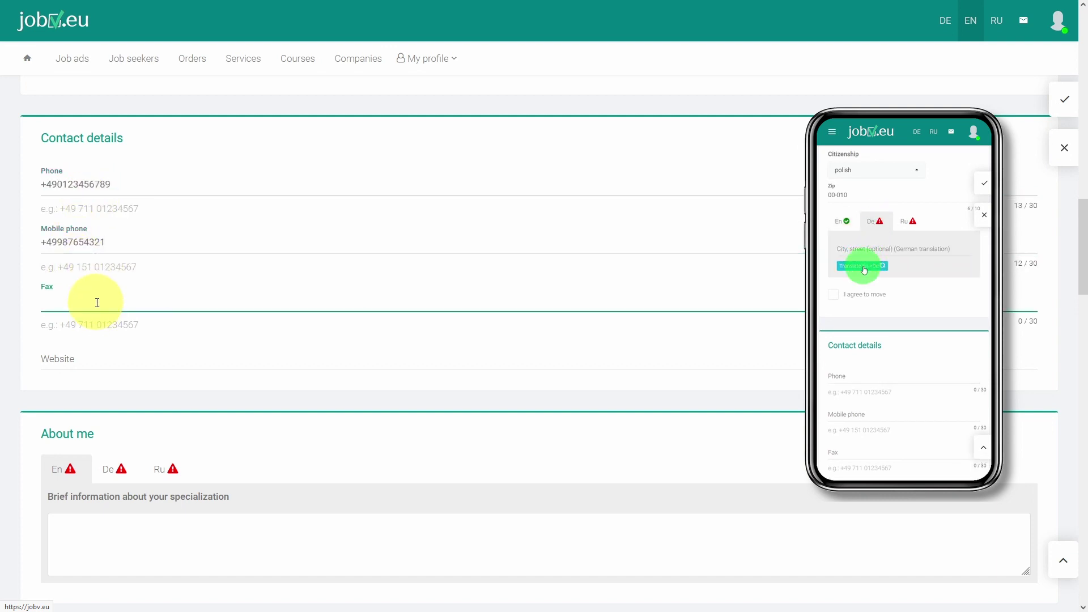
text(+491122334455)
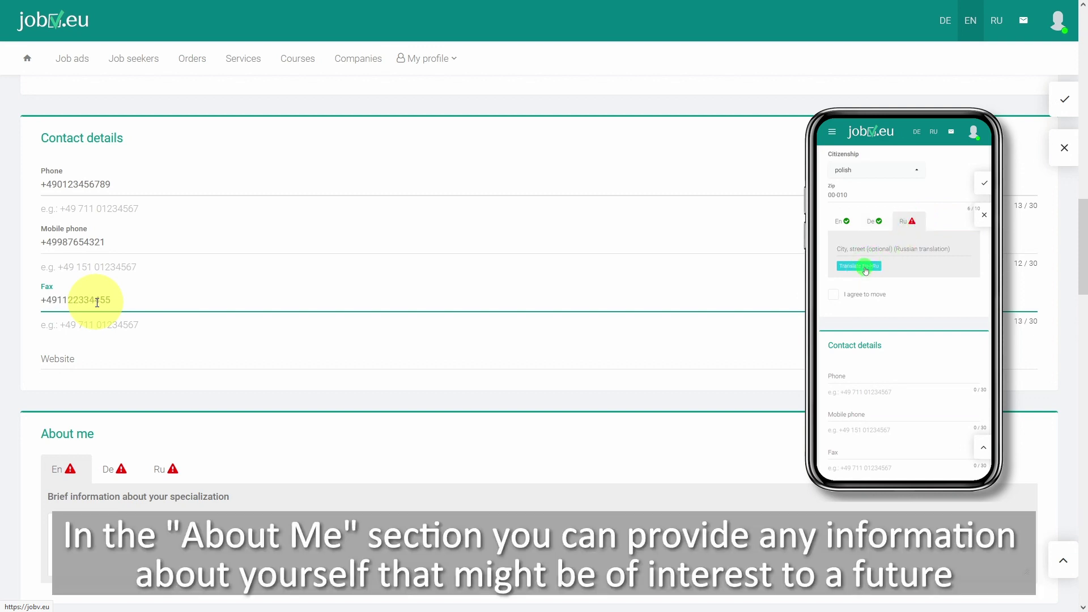
scroll(170, 340, down, 5)
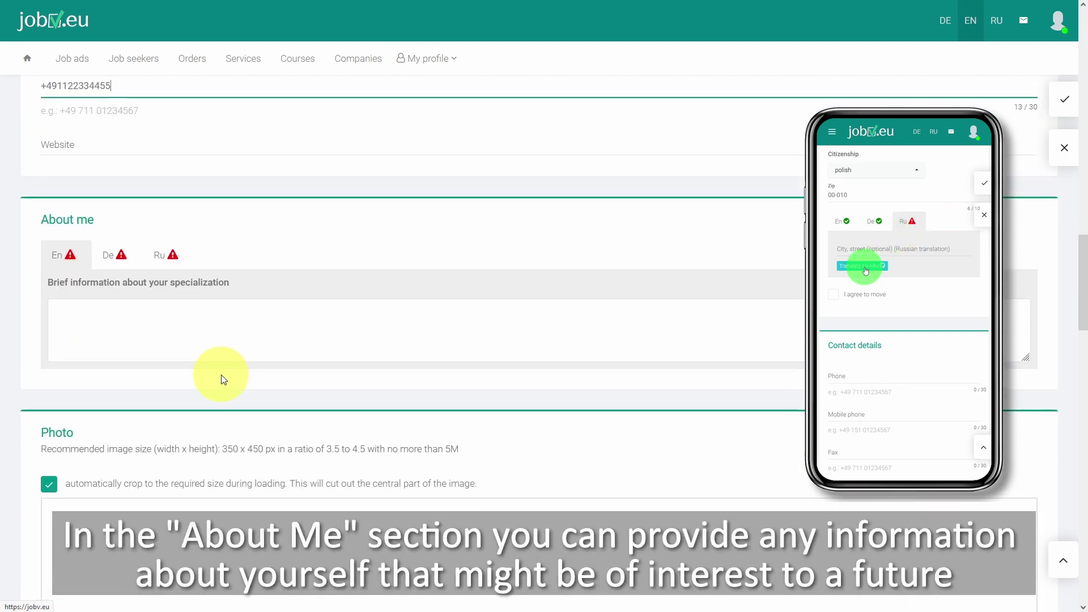
Paste the prepared English About me text and machine-translate it into German, enlarging both boxes.
click(68, 239)
key(ctrl+v)
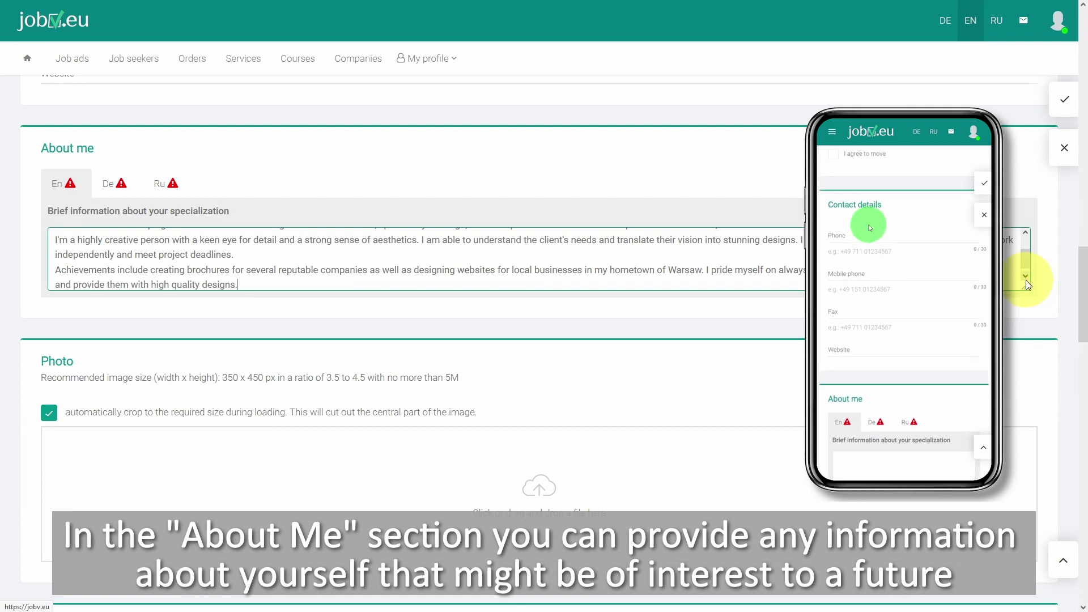
drag(1026, 283, 1021, 369)
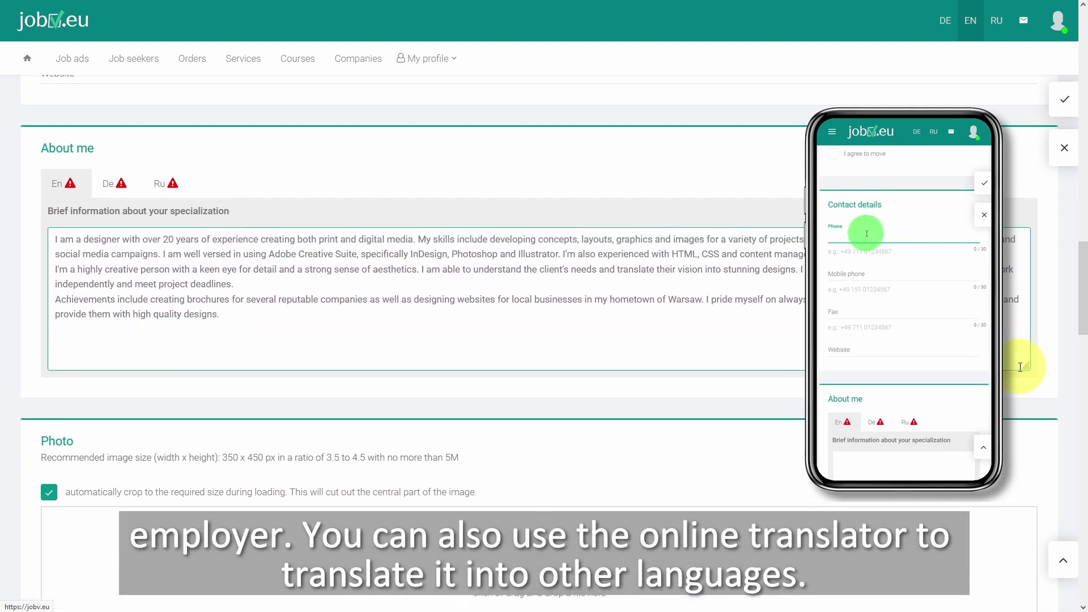
click(127, 184)
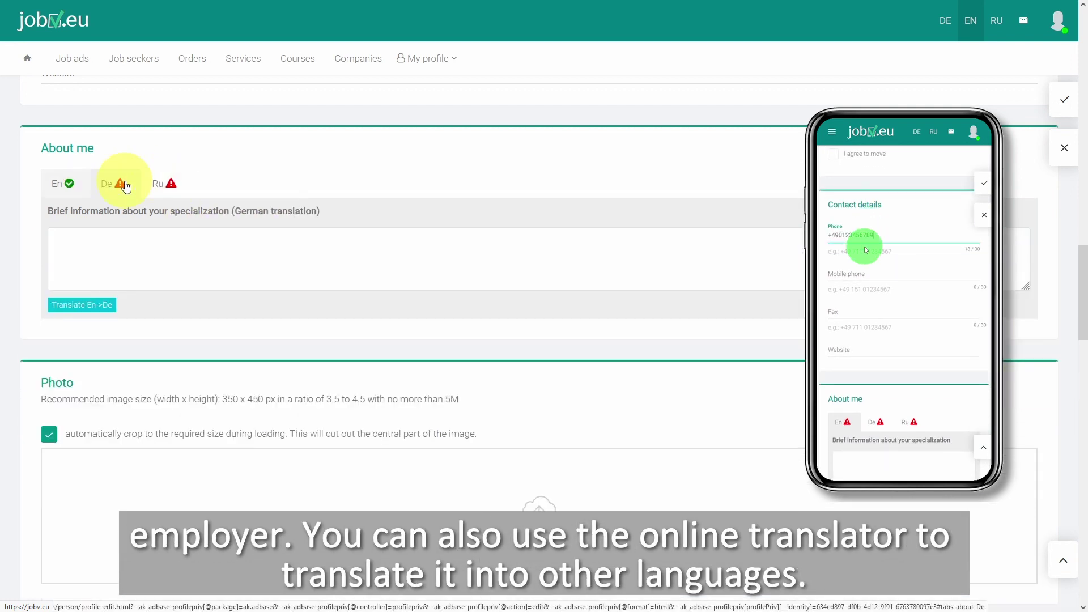
click(84, 307)
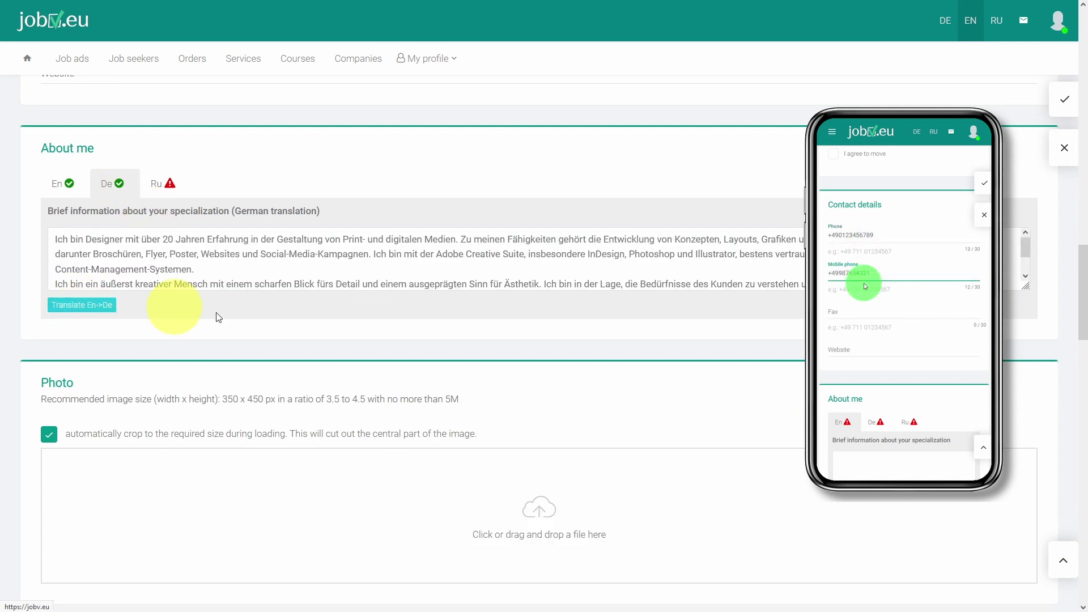
drag(1026, 286, 1030, 347)
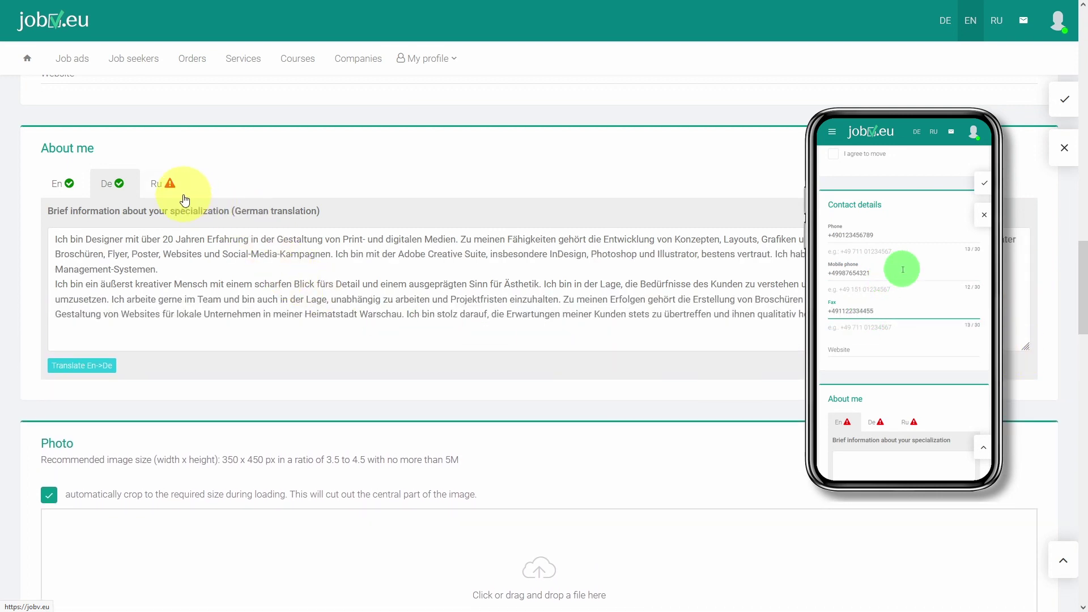
Machine-translate the About me text into Russian, enlarge its box, and return to English.
click(170, 185)
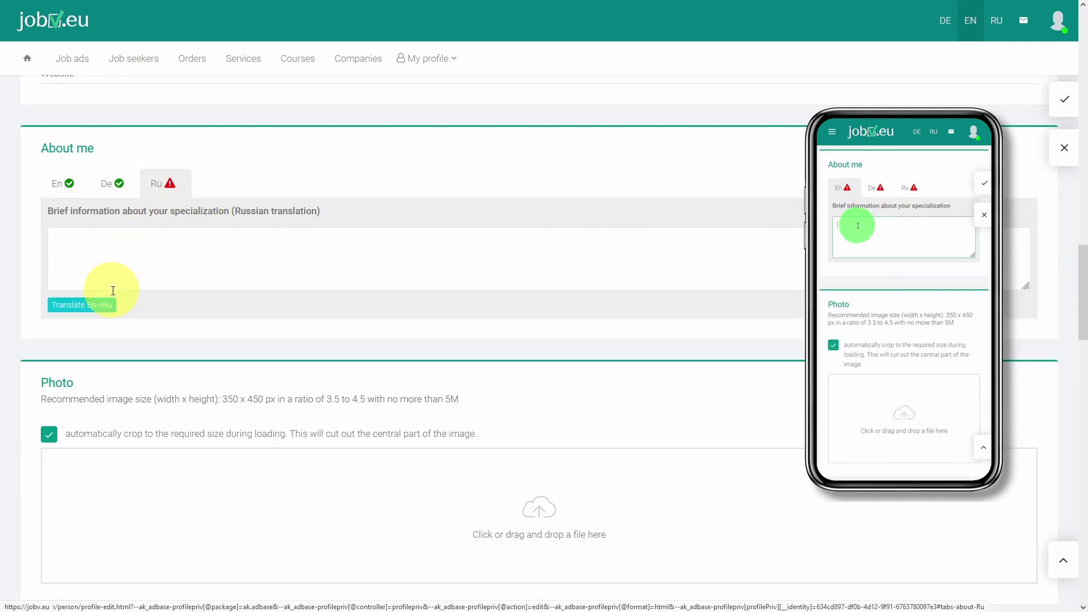
click(96, 310)
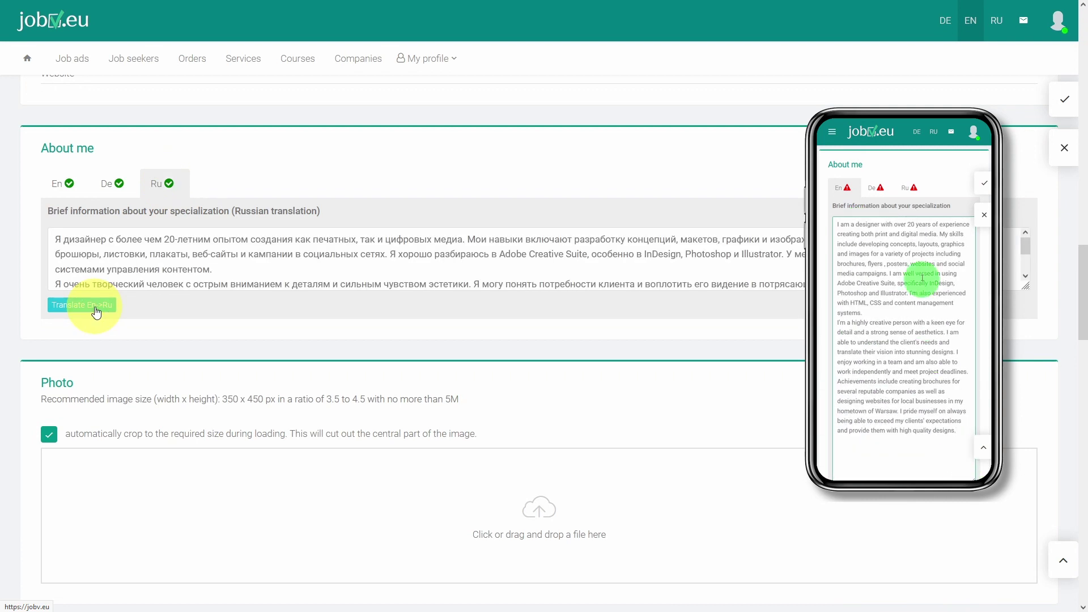
drag(1026, 289, 1024, 371)
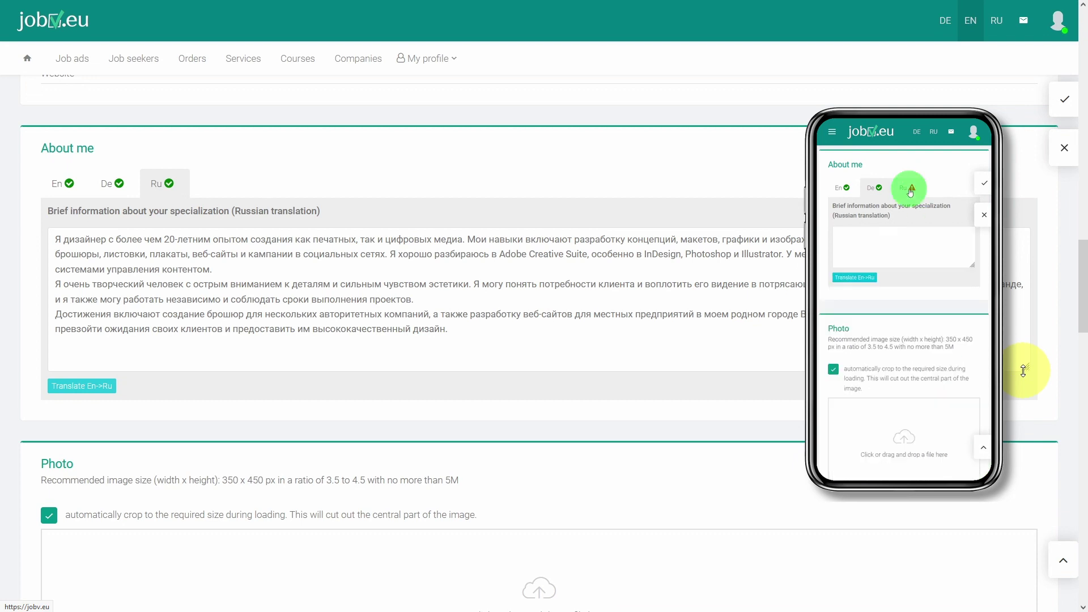
click(71, 185)
scroll(73, 190, down, 4)
scroll(71, 190, down, 2)
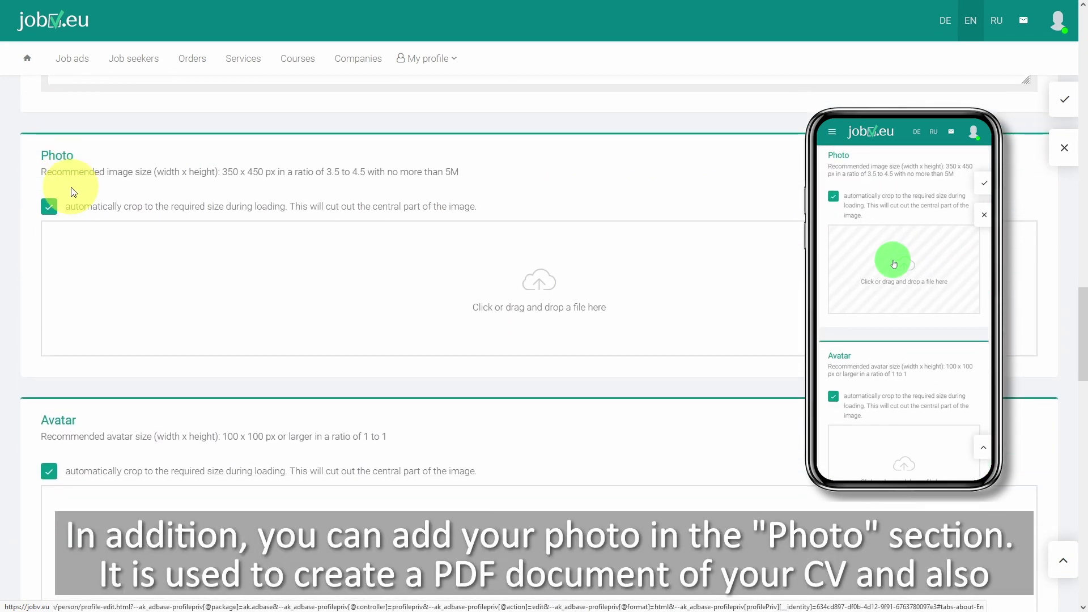
Upload w6001_.jpg from the file dialog into the Photo drop zone.
click(398, 270)
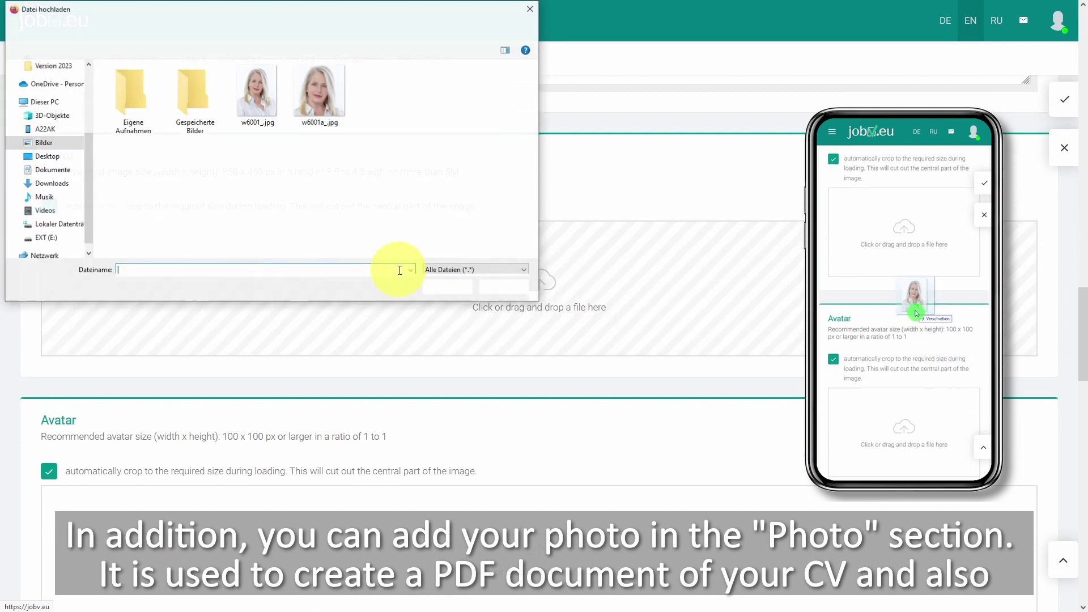
click(270, 93)
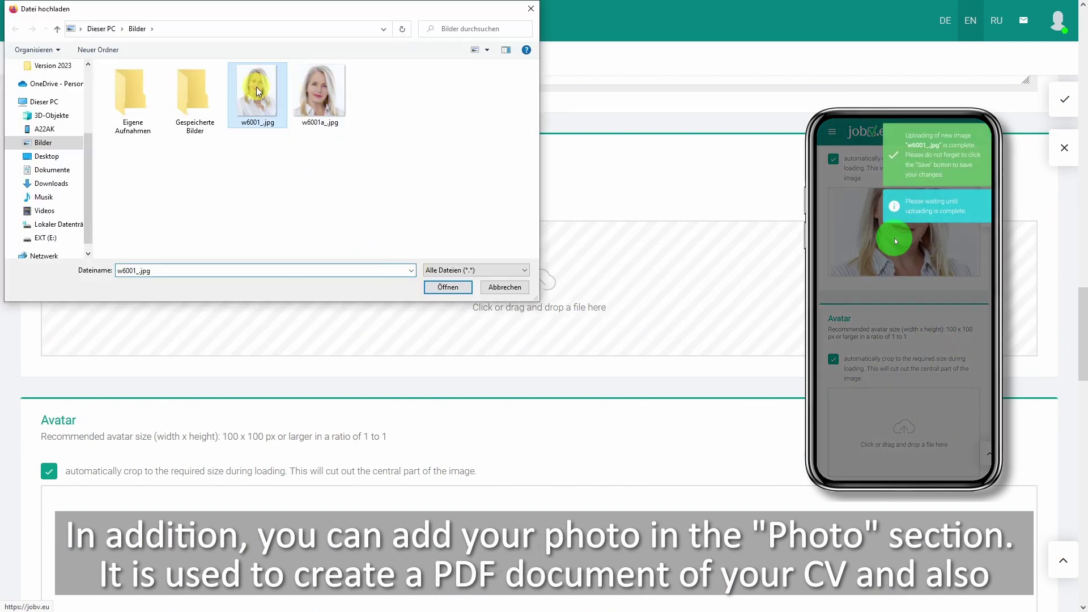
click(448, 288)
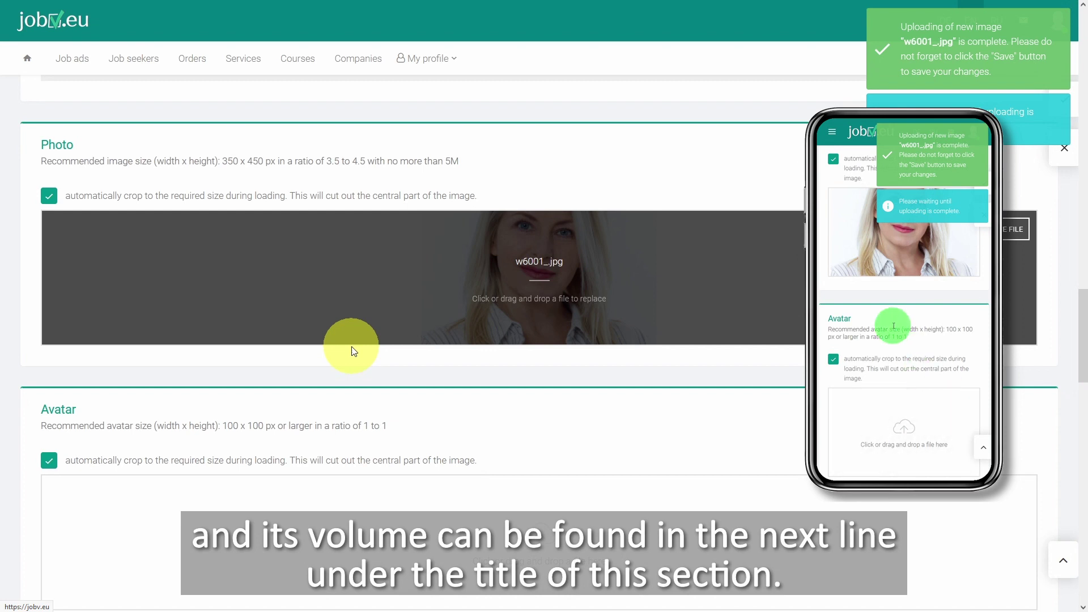
scroll(352, 351, down, 4)
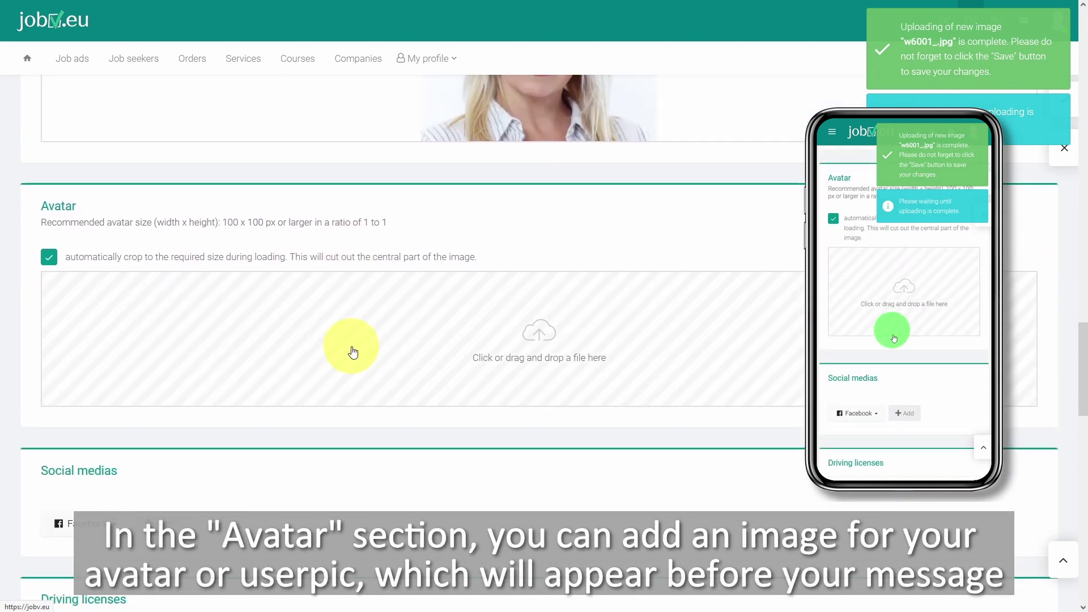
Upload w6001a_.jpg from the file dialog into the Avatar drop zone.
scroll(353, 352, down, 1)
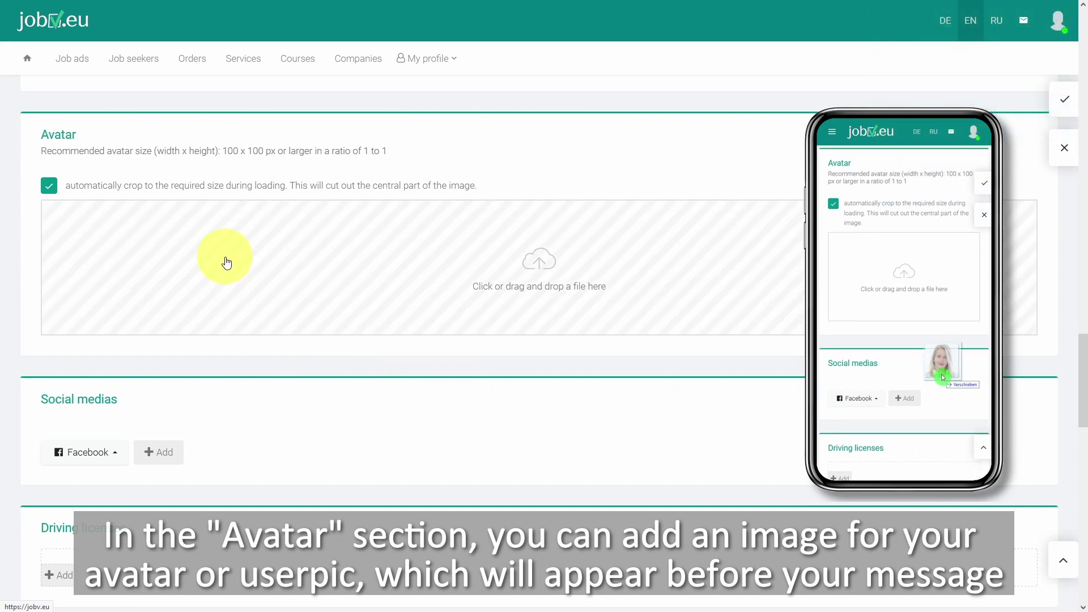
click(223, 260)
click(319, 93)
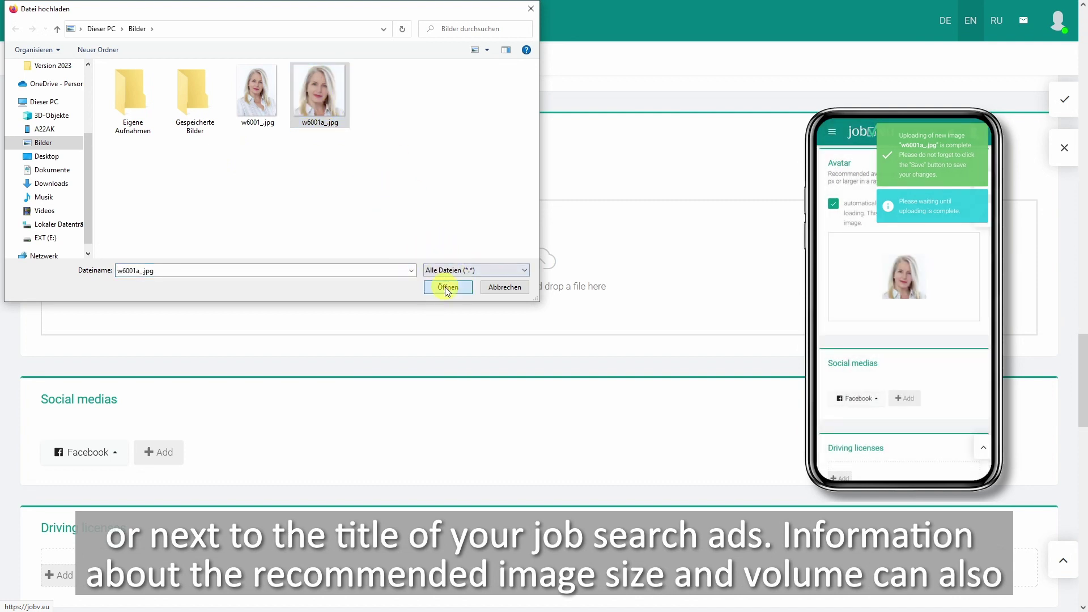
click(446, 286)
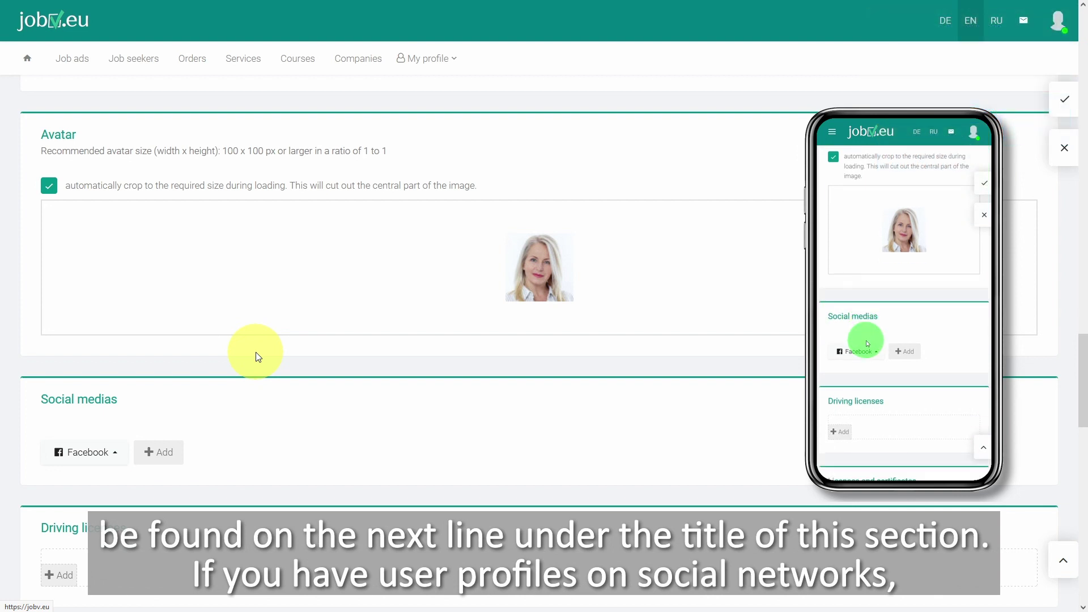
scroll(256, 352, down, 5)
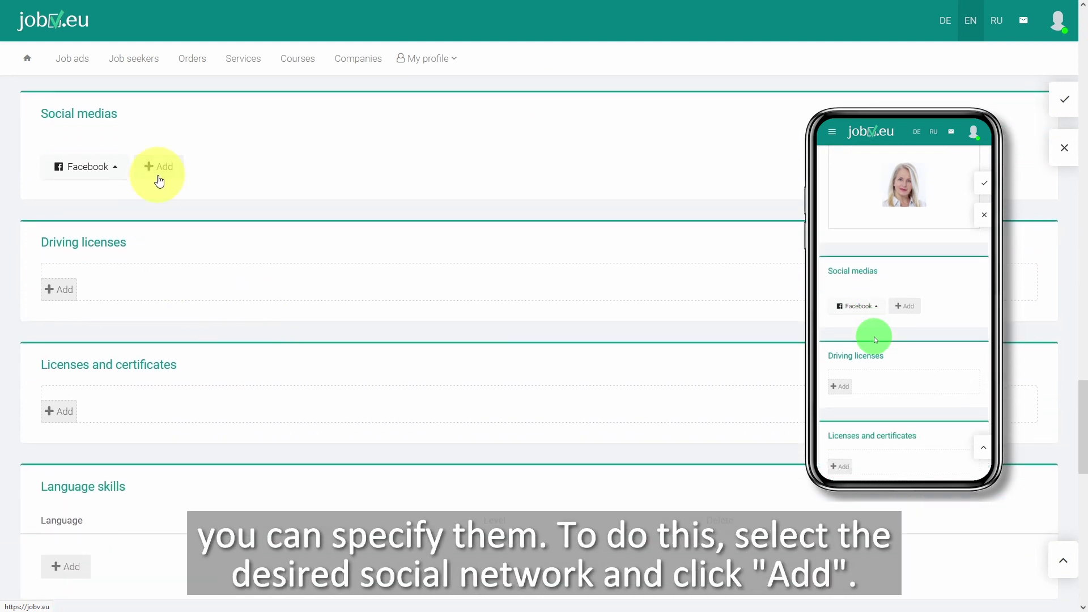
Add a LinkedIn social media entry and enter the user's profile path.
click(110, 167)
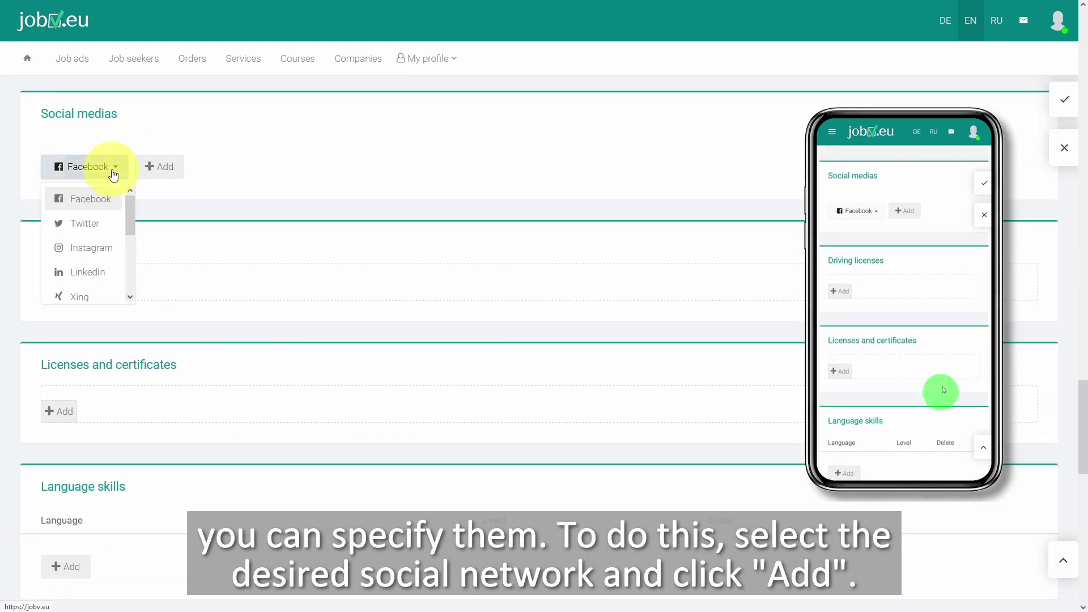
click(85, 273)
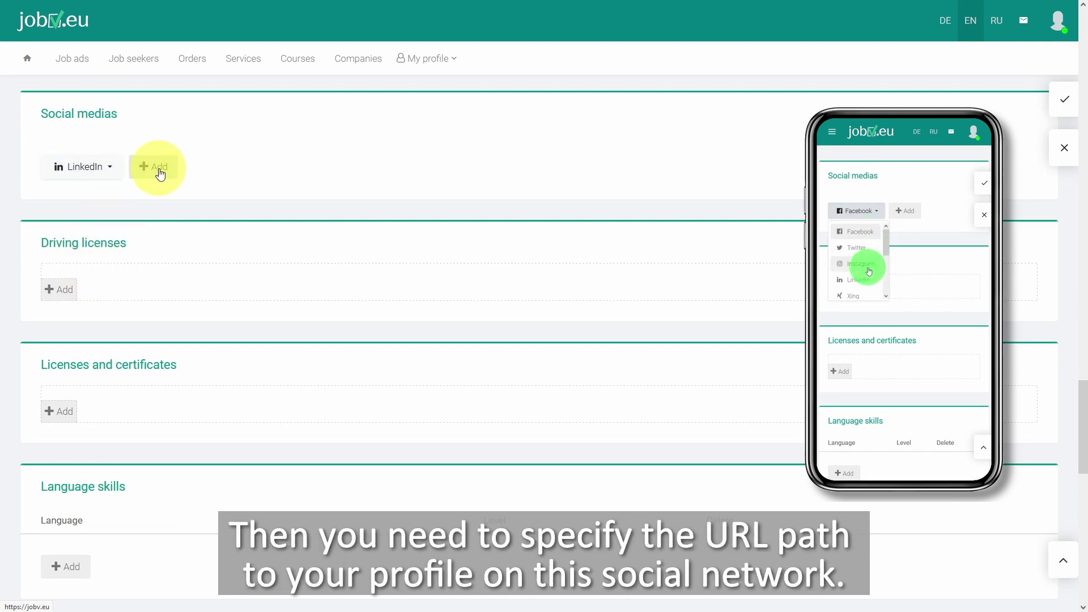
click(159, 170)
click(267, 200)
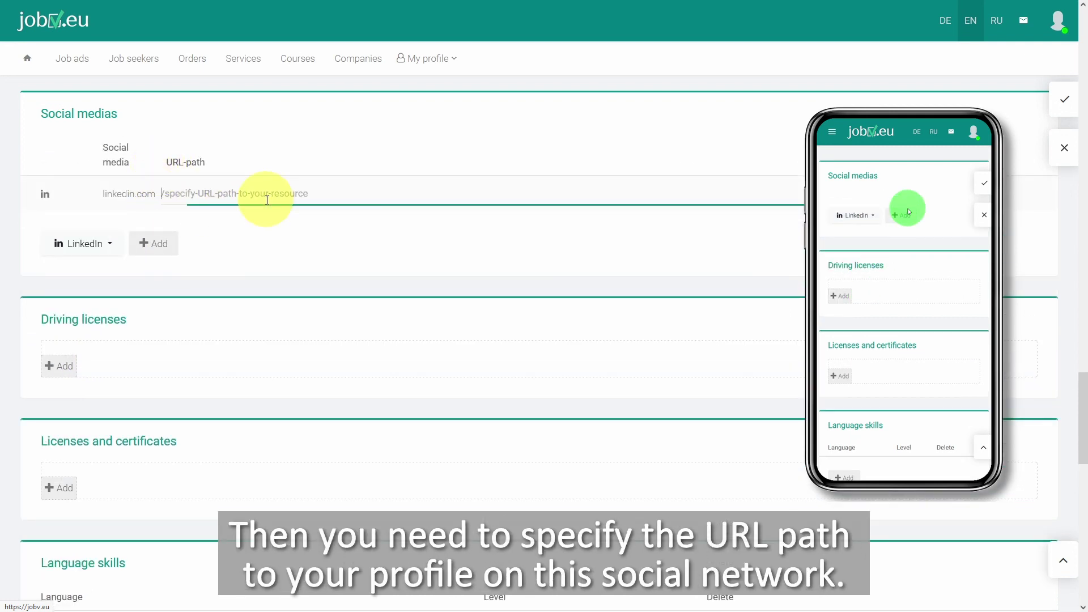
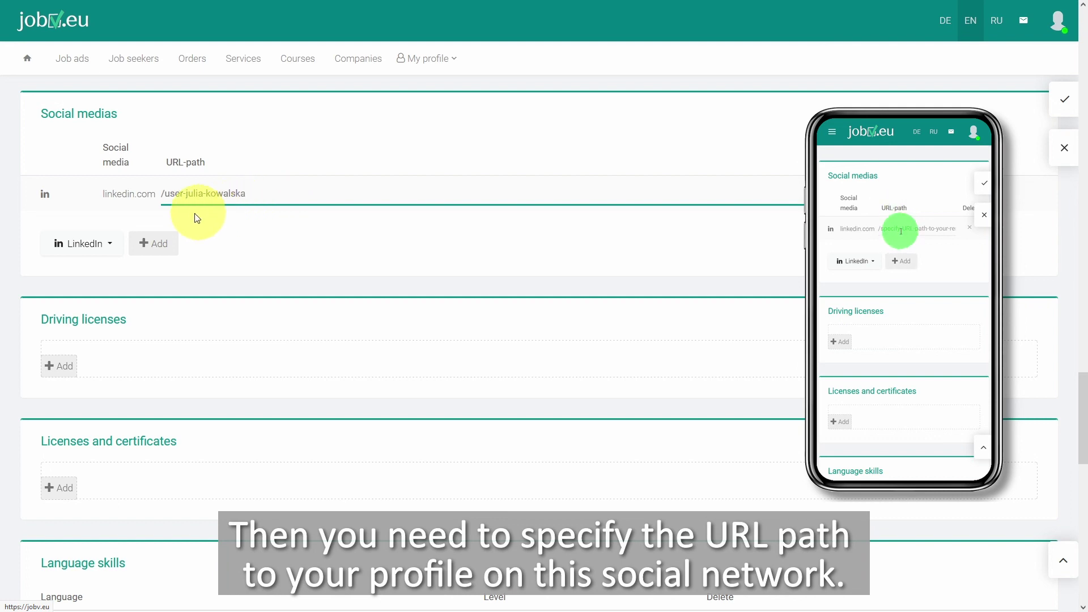
Add a Xing social media entry and place the cursor in its profile path field.
click(111, 250)
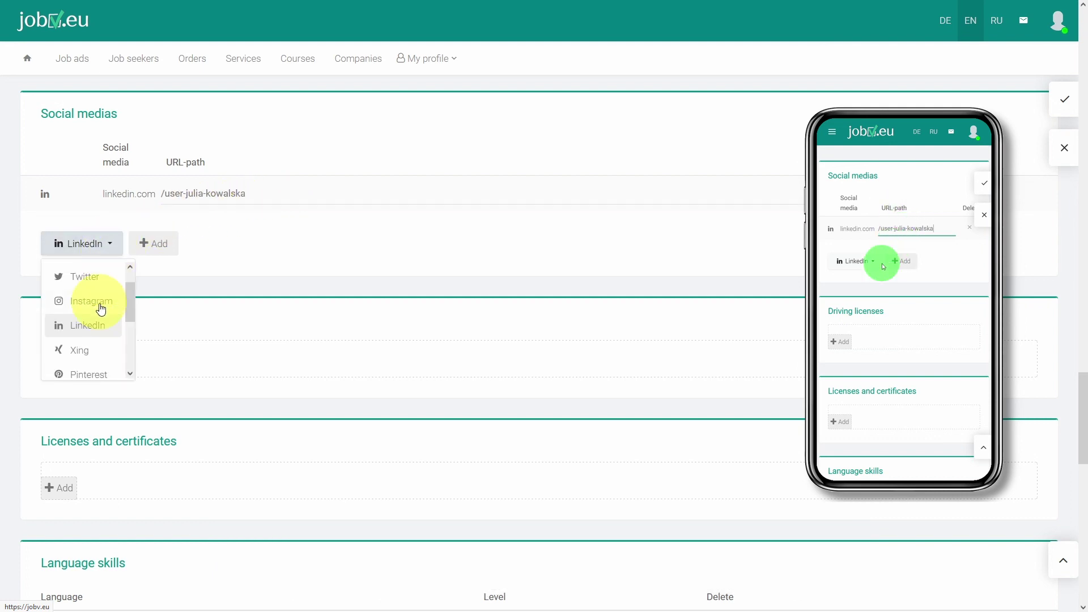
click(84, 354)
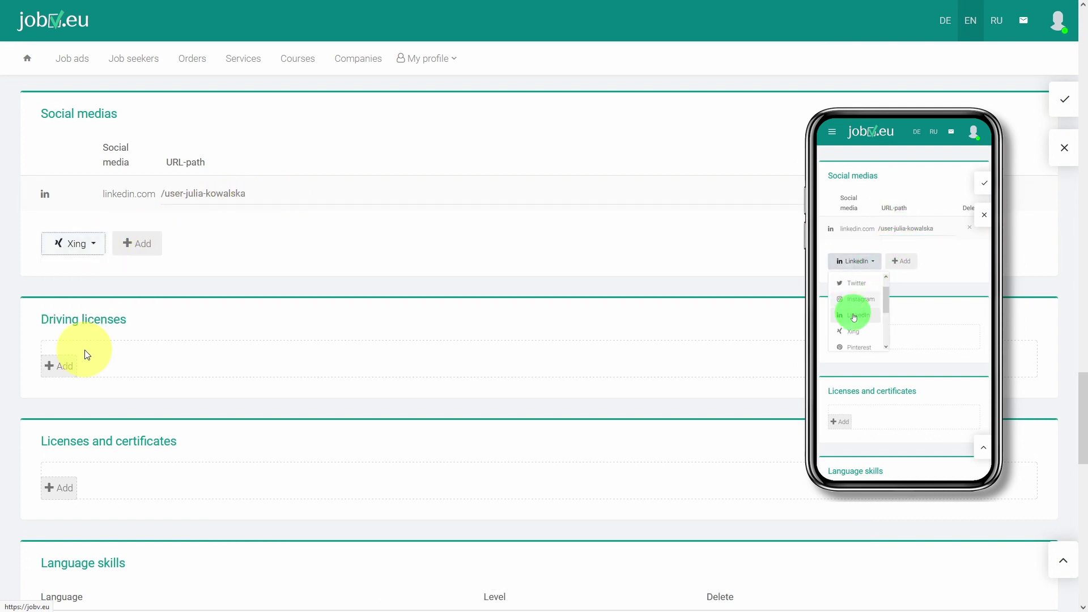
click(146, 245)
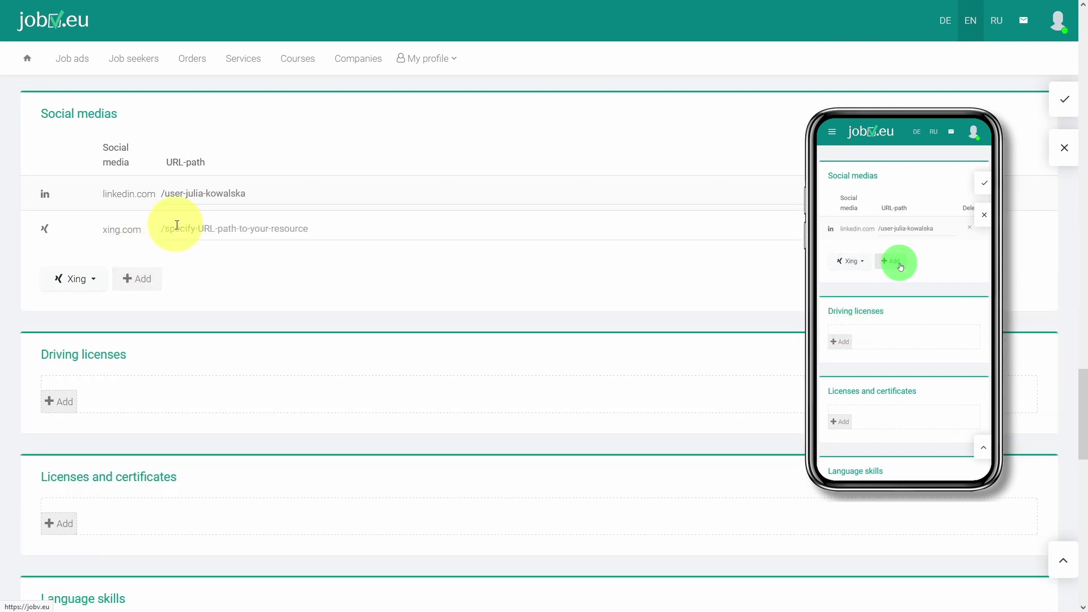
click(178, 224)
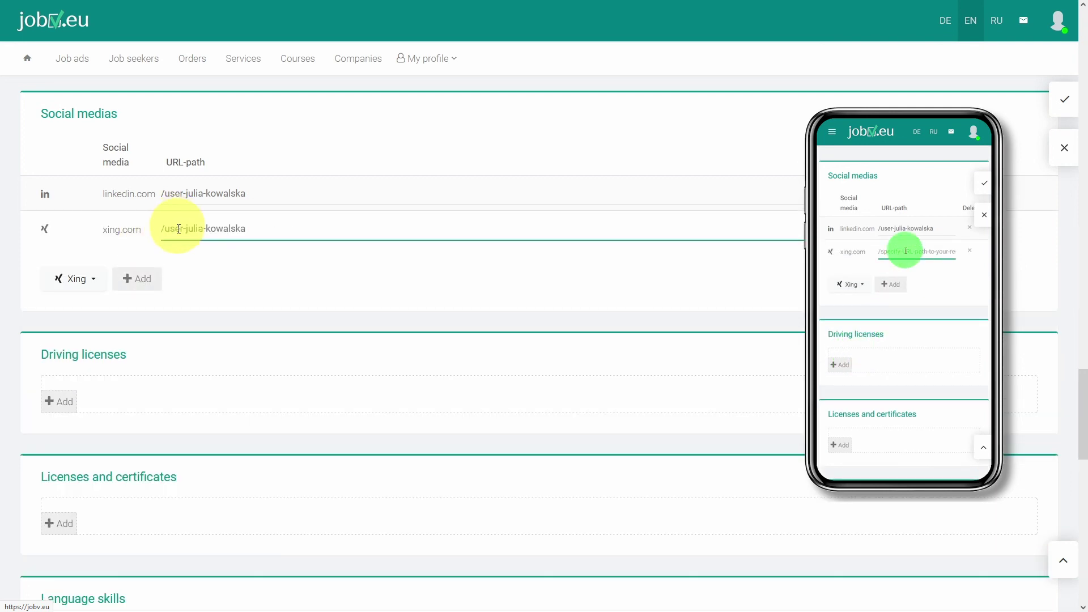
Add Driving license B cars / minivans from the license picker, then close the picker.
scroll(147, 306, down, 4)
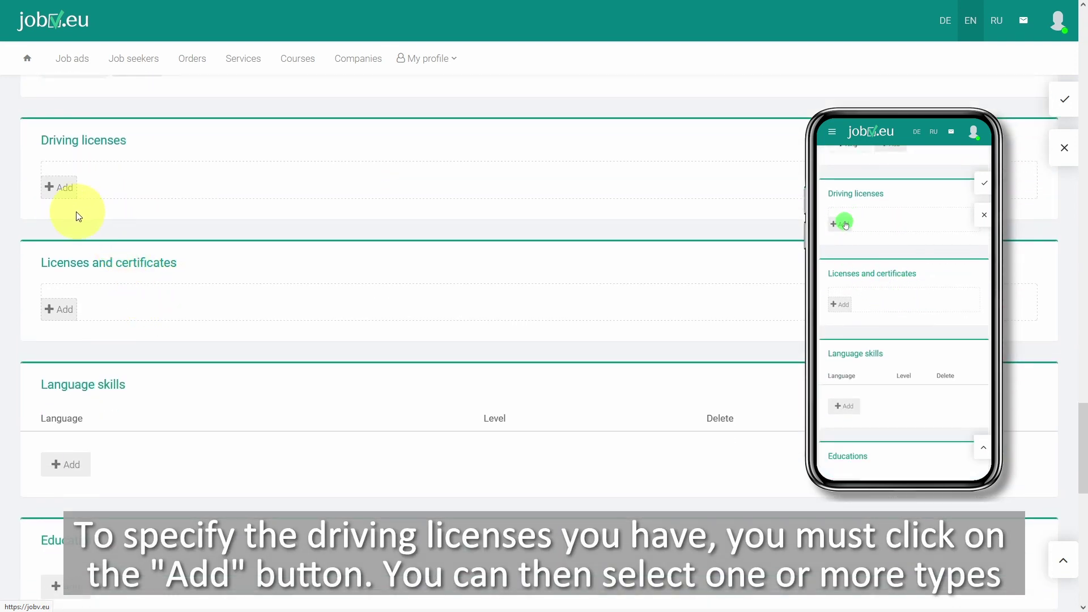
click(61, 188)
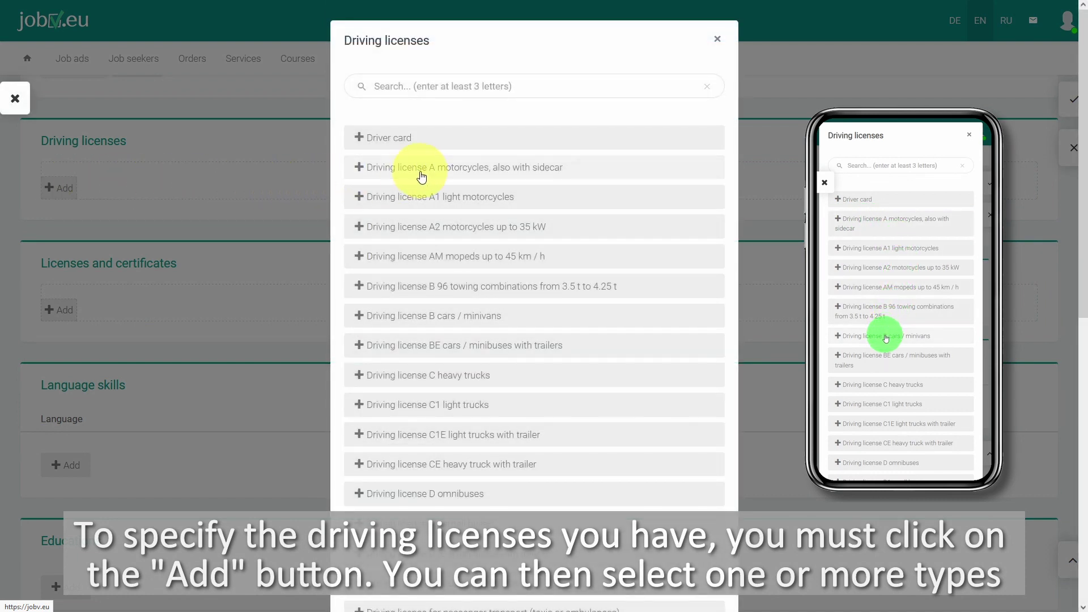
click(423, 316)
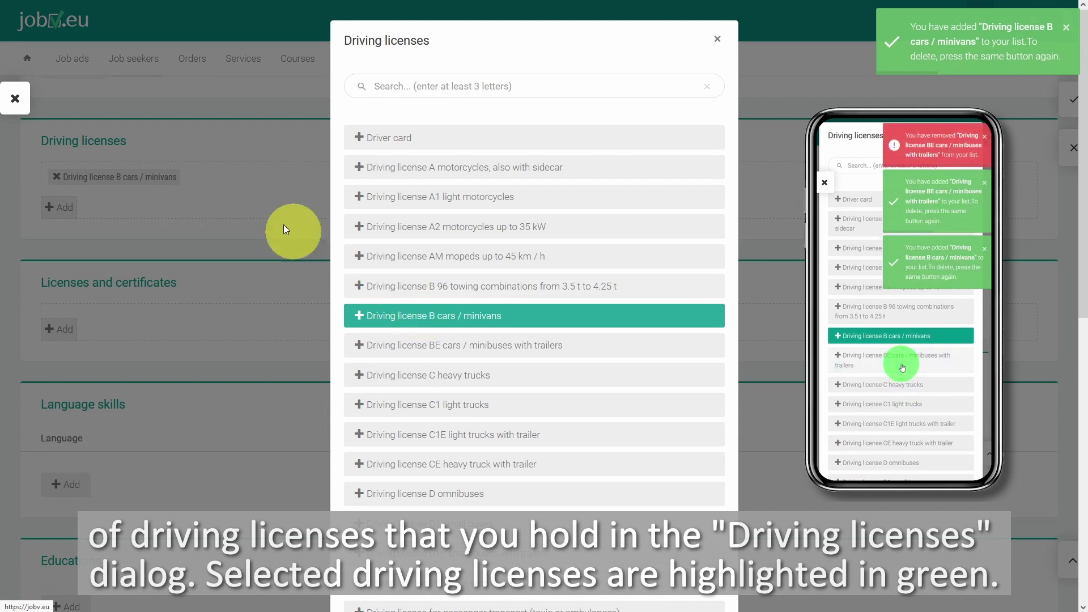
click(16, 100)
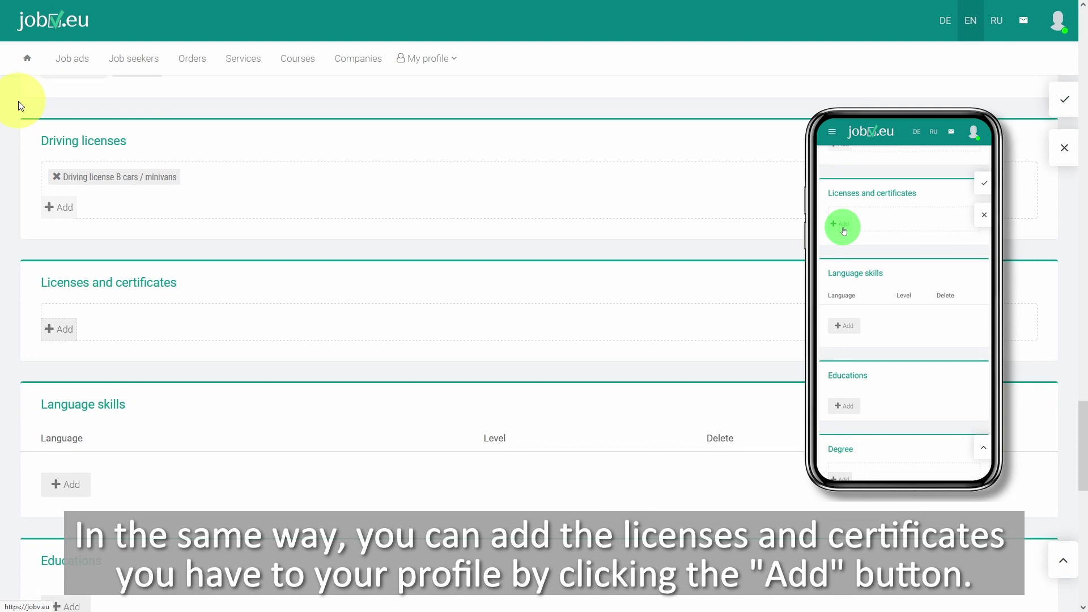
Open the Licenses and certificates picker and search it for 'Des'.
scroll(67, 191, down, 3)
click(64, 187)
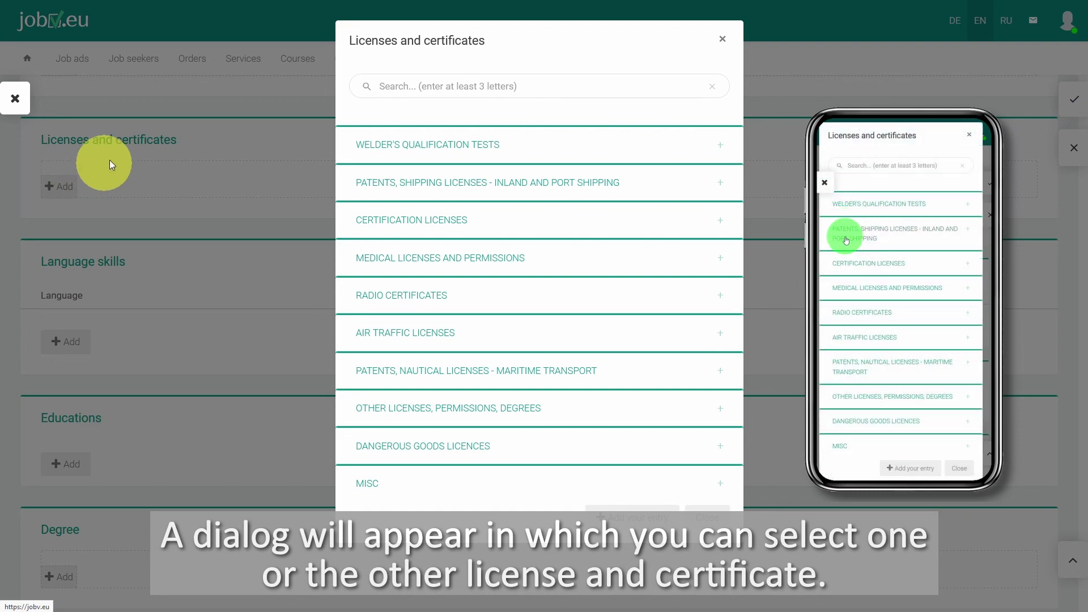
click(441, 86)
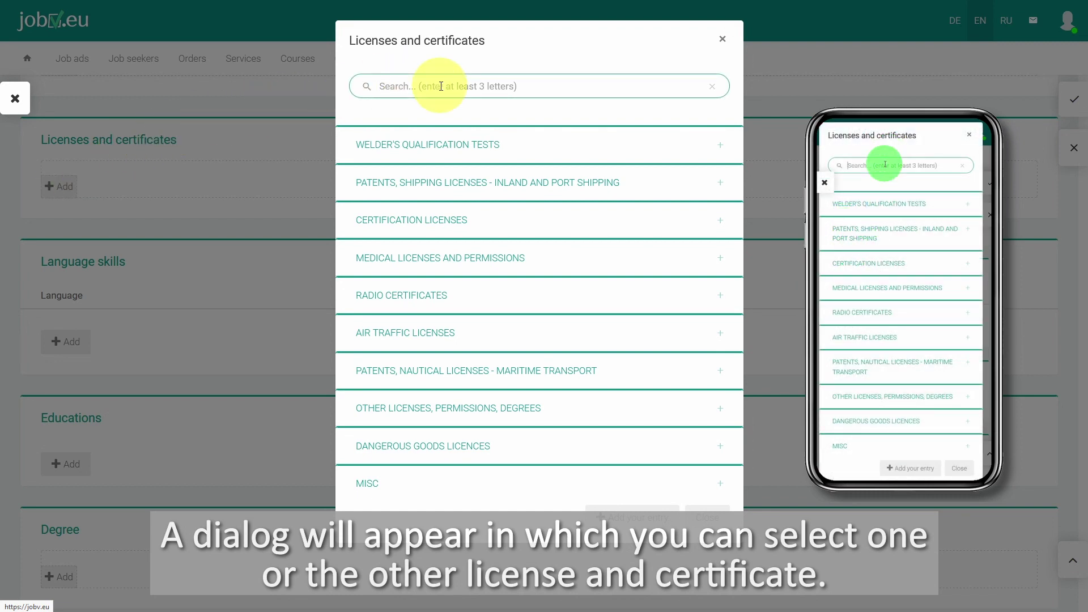
text(D)
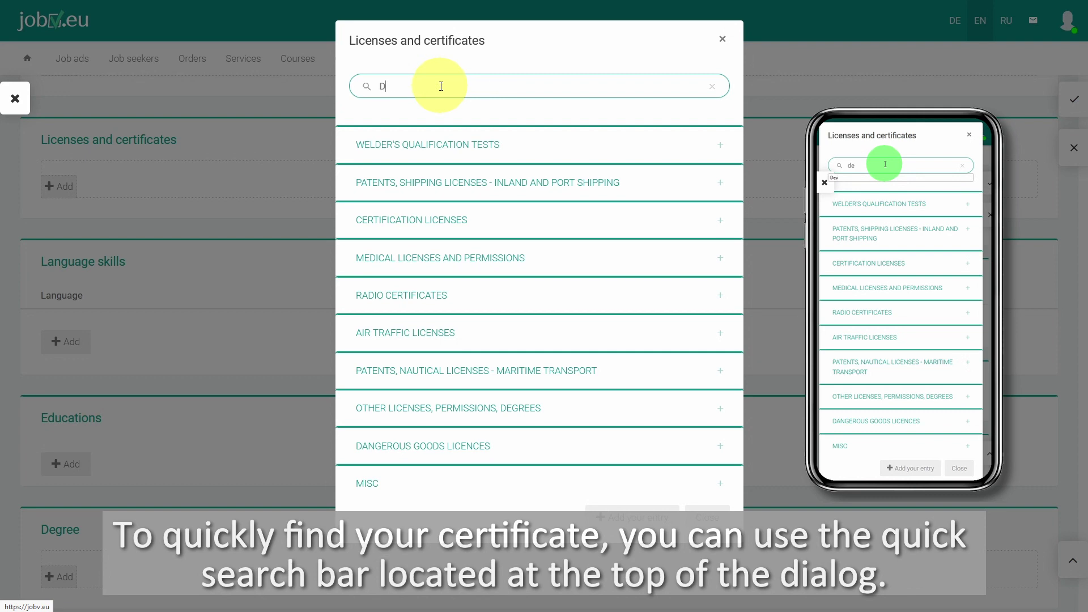
text(esi)
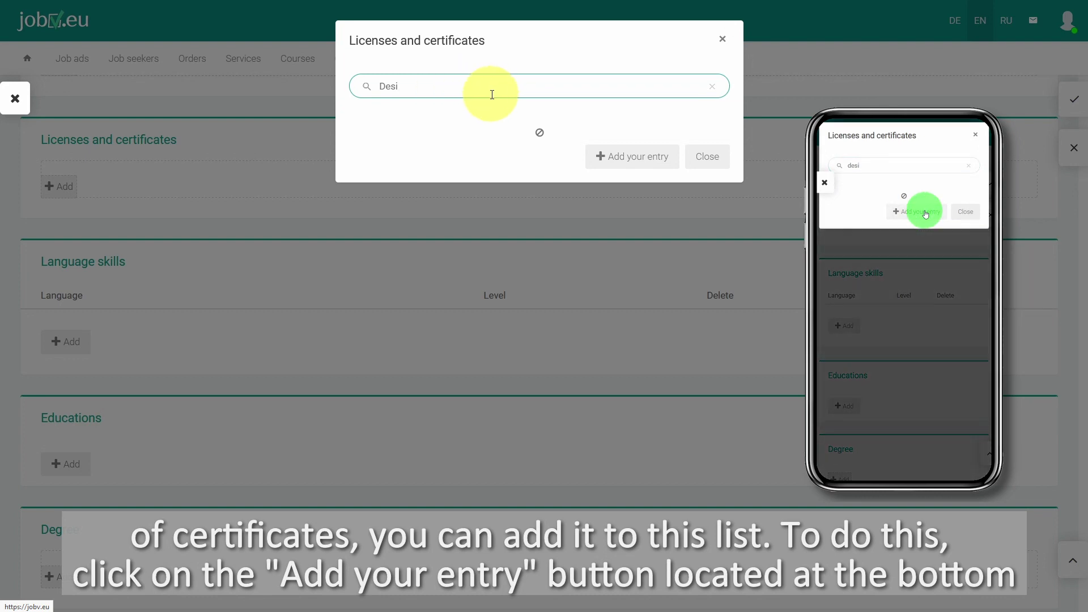
Create the custom certificate 'Master Designer', auto-translate it into German and Russian, and add it.
click(658, 163)
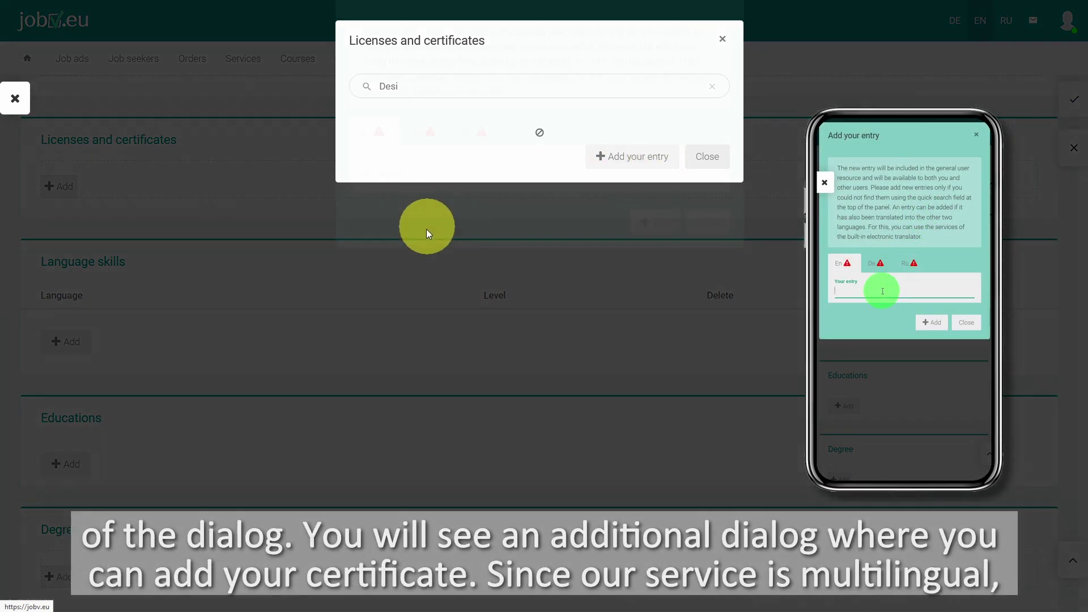
click(434, 230)
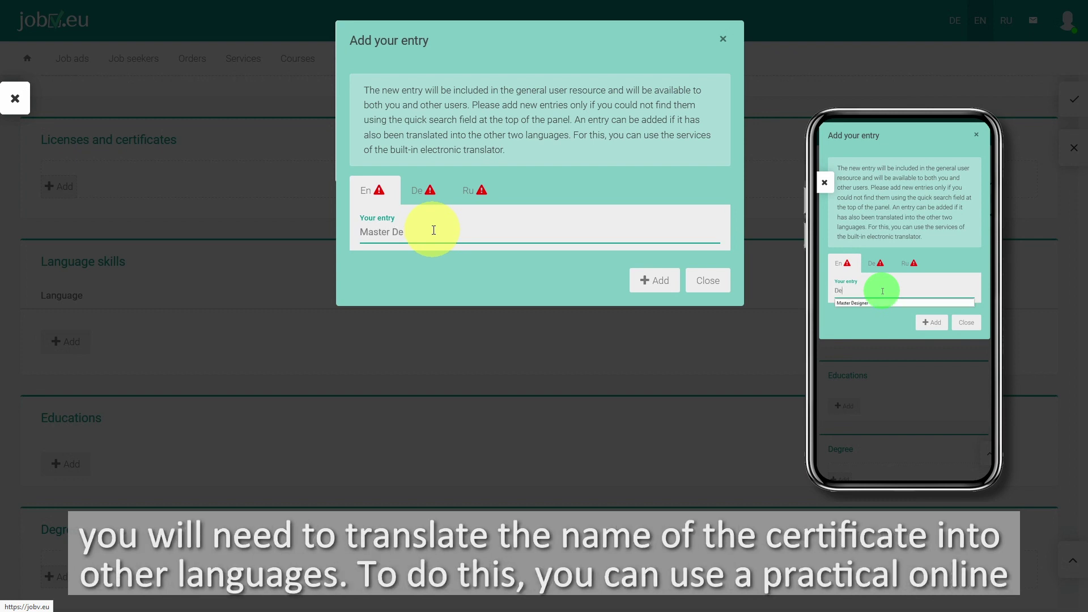
text(er)
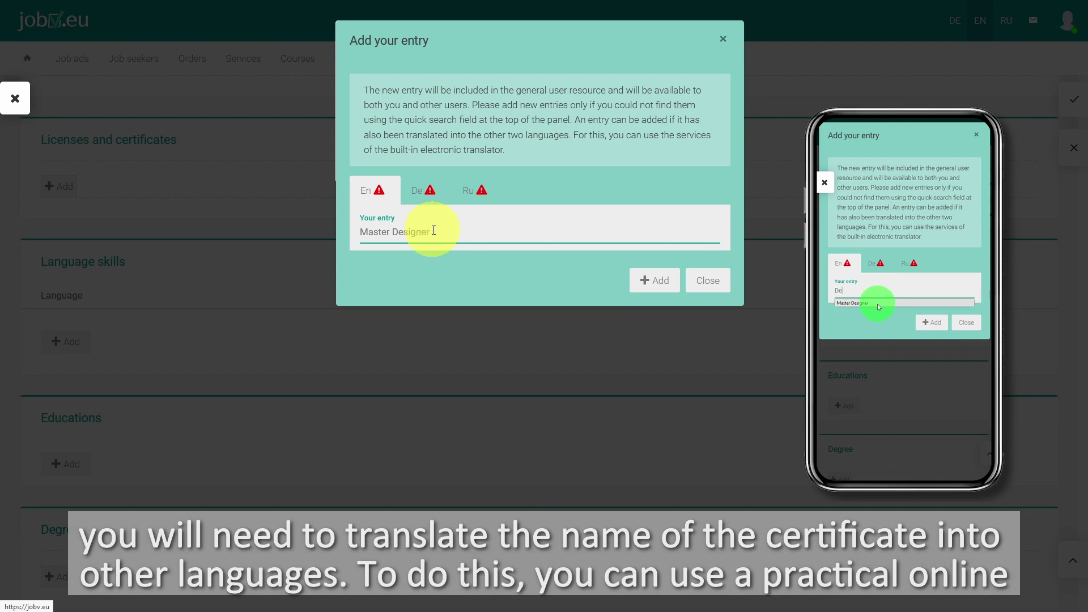
click(423, 192)
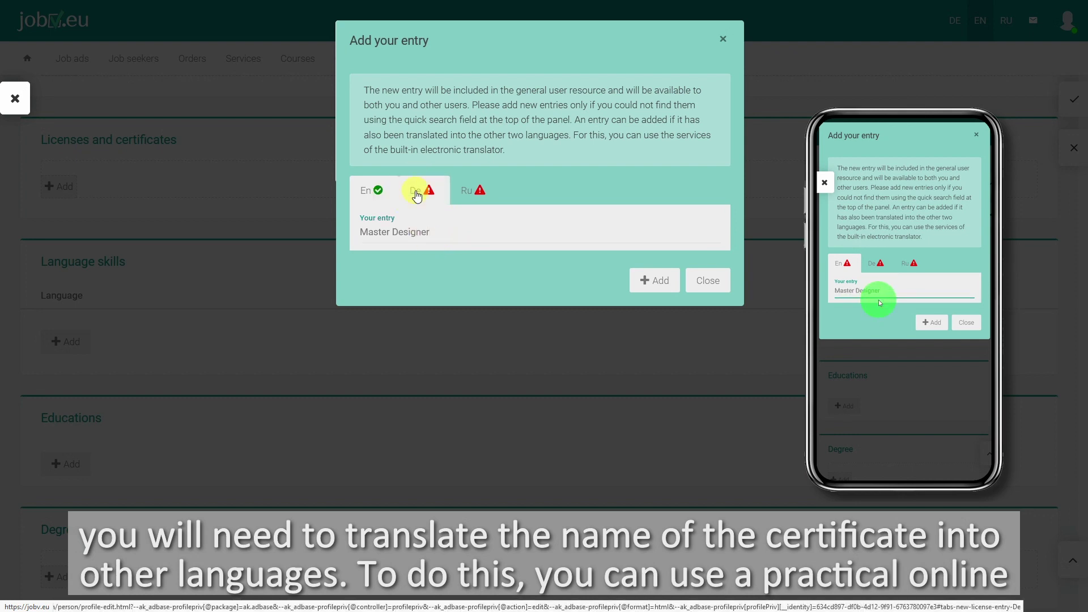
click(400, 259)
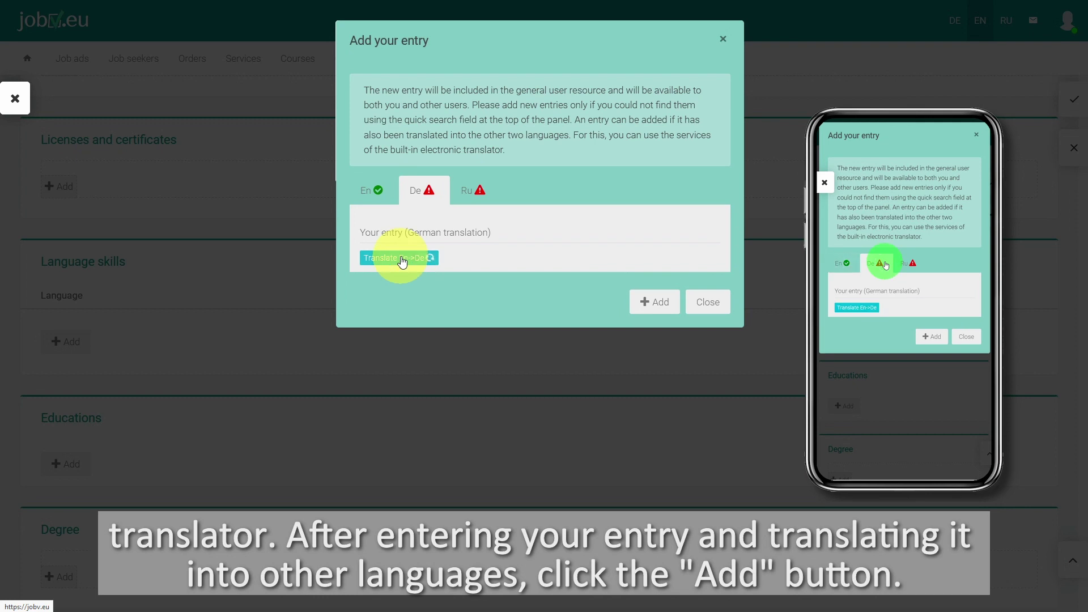
click(477, 189)
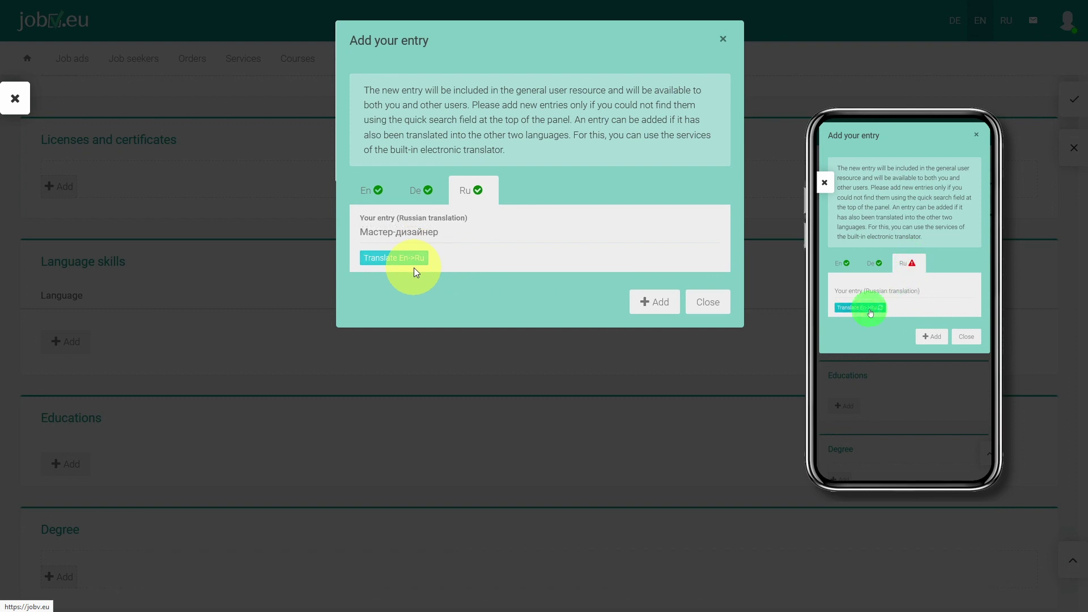
click(655, 301)
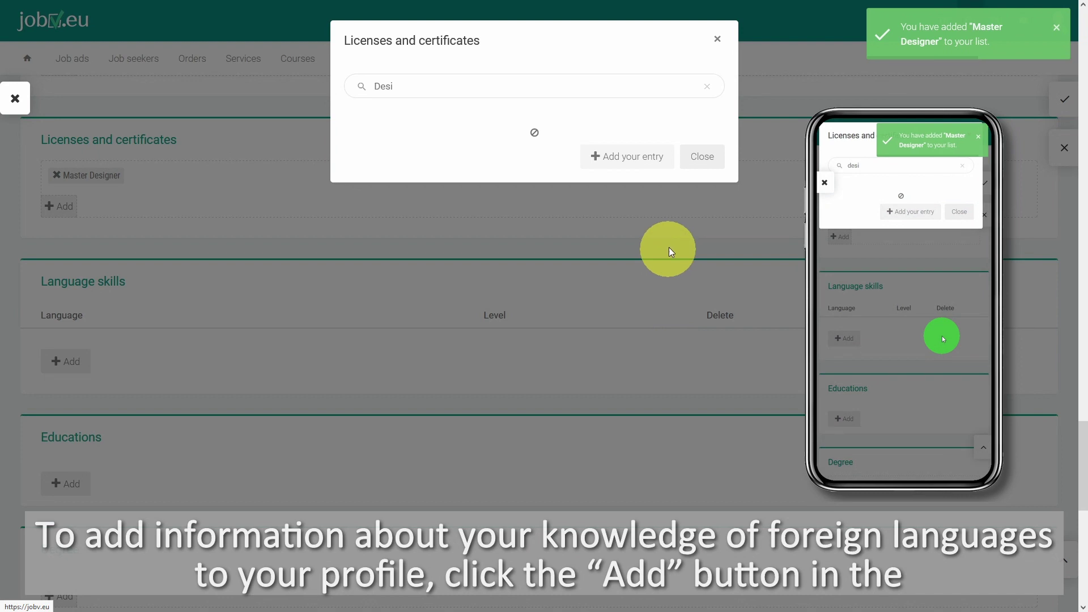
Close the certificates picker and add Polish to the language skills by searching 'pol'.
click(700, 160)
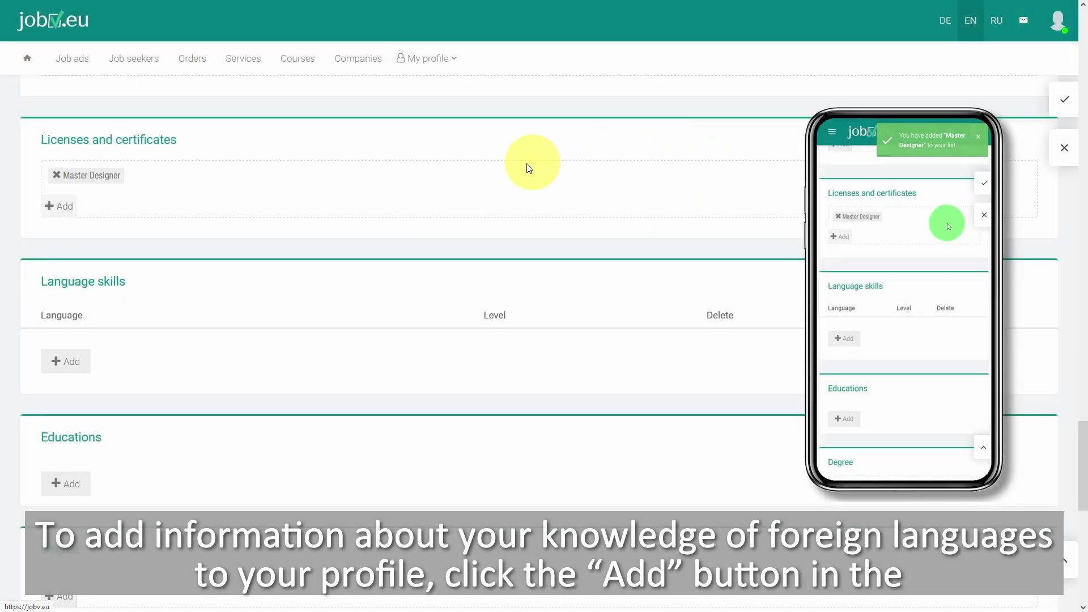
click(63, 374)
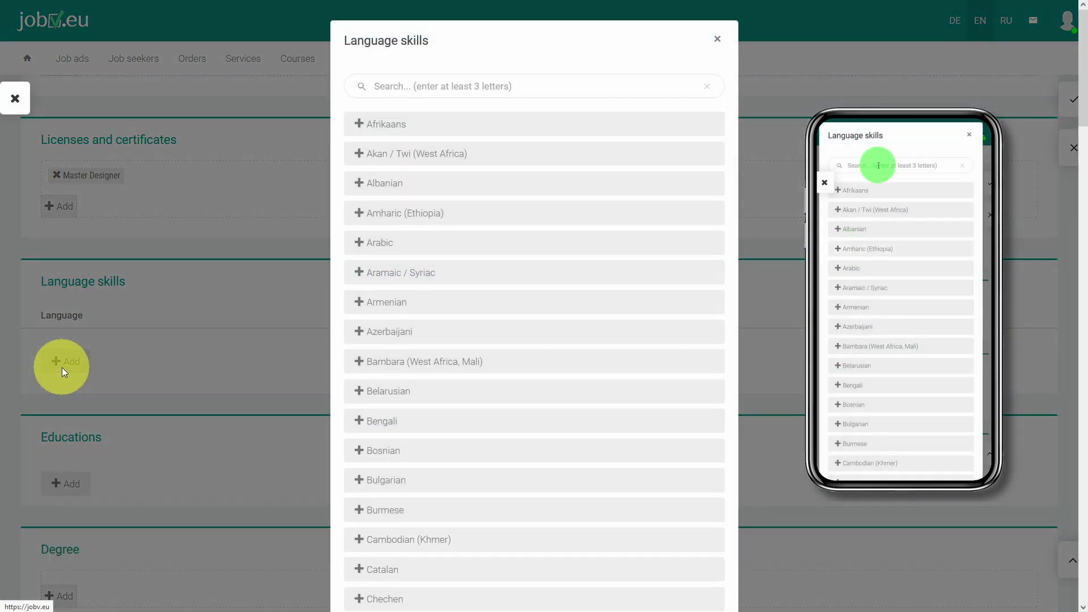
click(443, 86)
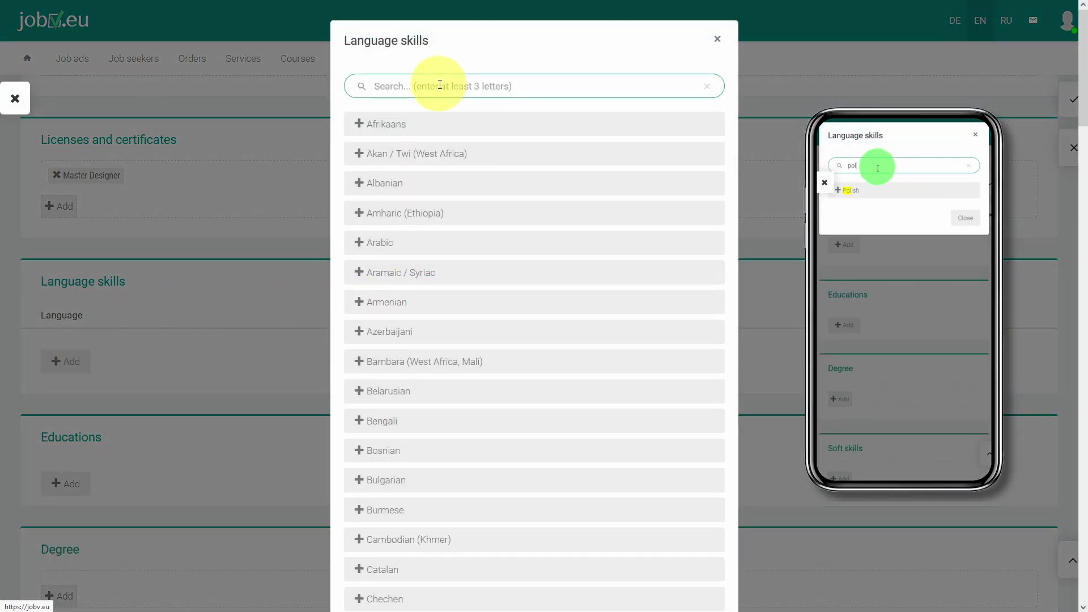
text(pol)
key(Return)
Add German and English to the language skills via search, then close the language picker.
double_click(415, 85)
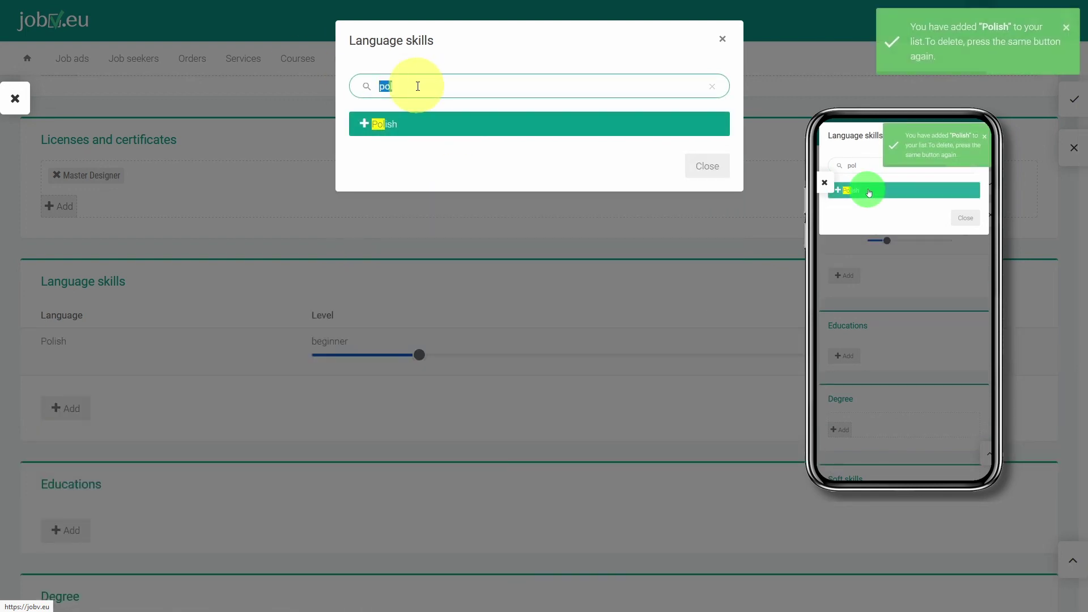
key(BackSpace)
text(ger)
click(417, 124)
double_click(365, 82)
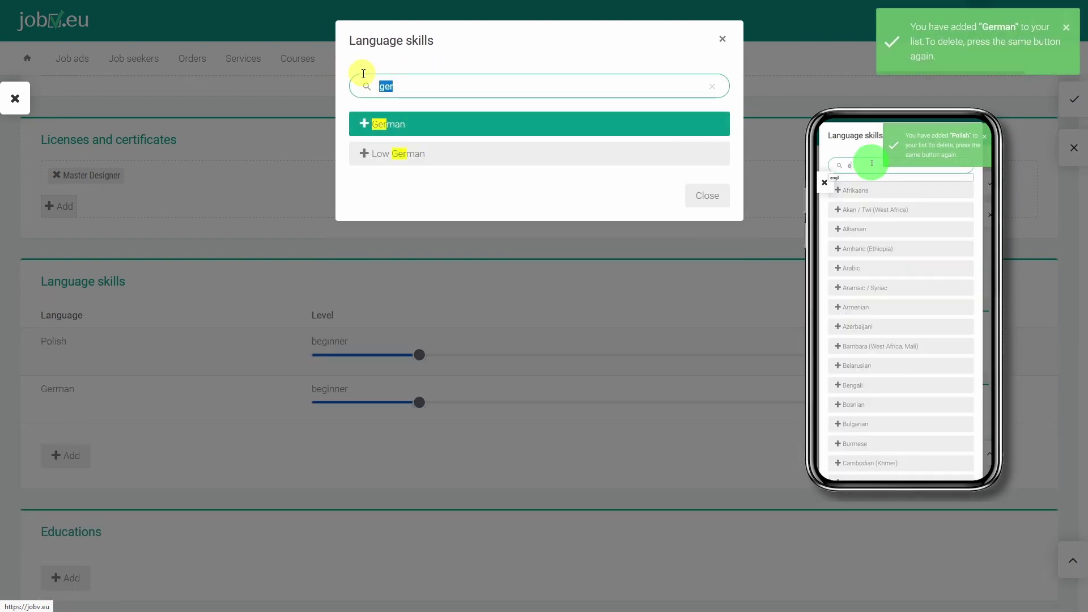
key(BackSpace)
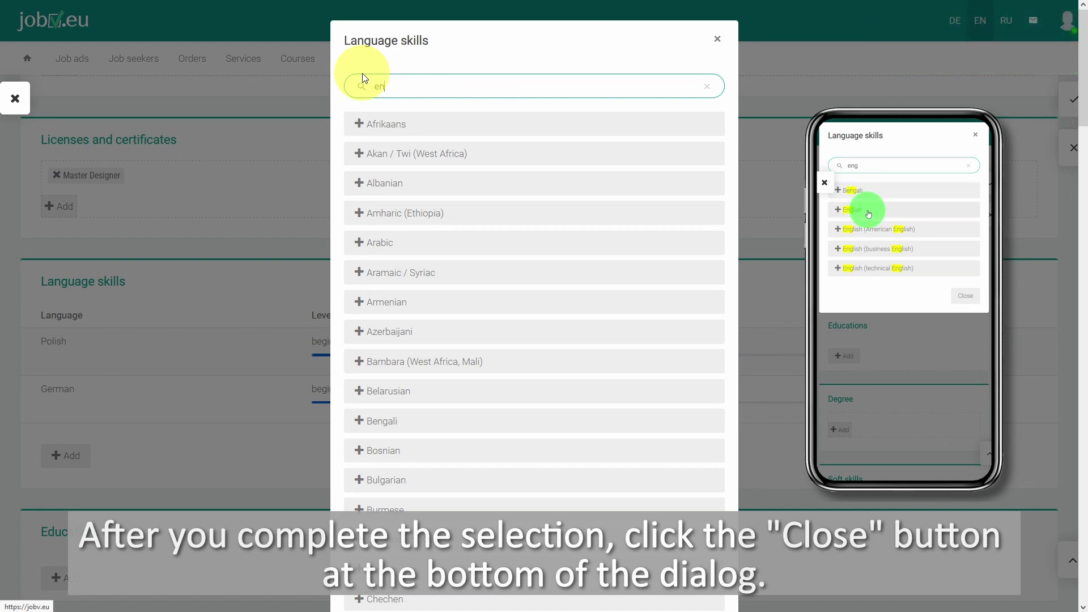
text(engl)
click(415, 124)
click(701, 259)
Set the levels to Polish fluent/native, German intermediate and English proficient.
drag(420, 354, 832, 356)
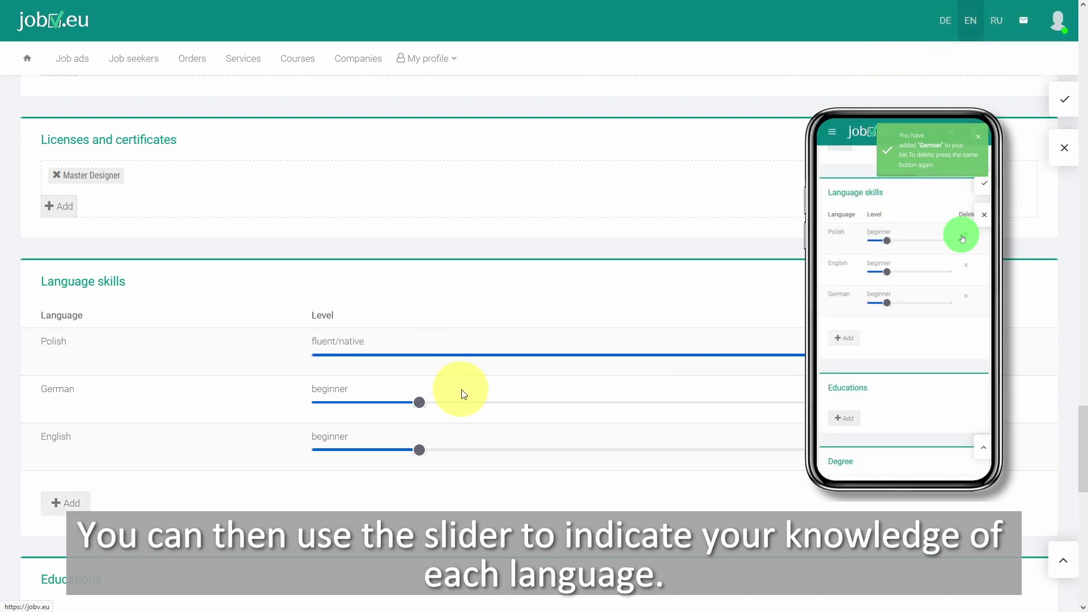
drag(419, 403, 537, 403)
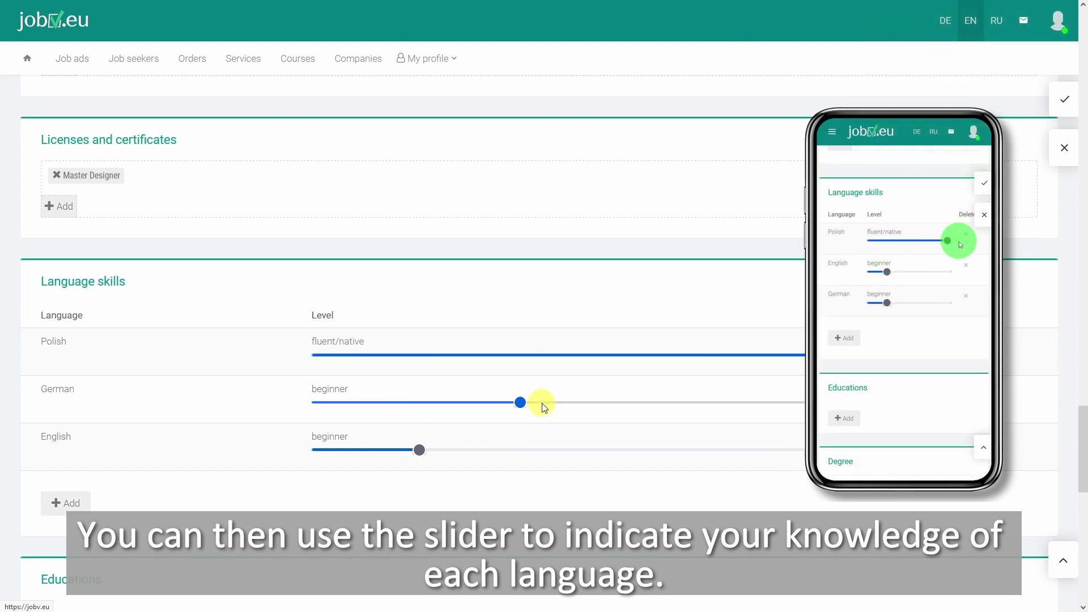
click(419, 450)
drag(419, 450, 690, 448)
scroll(607, 440, down, 5)
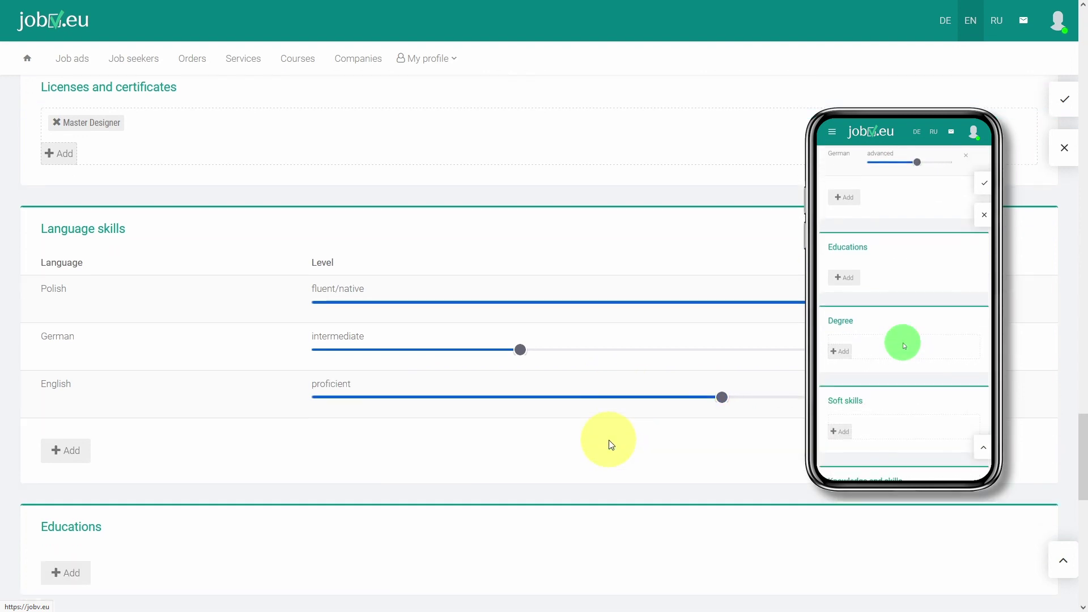
Add a new education entry of type Higher education.
scroll(391, 340, down, 3)
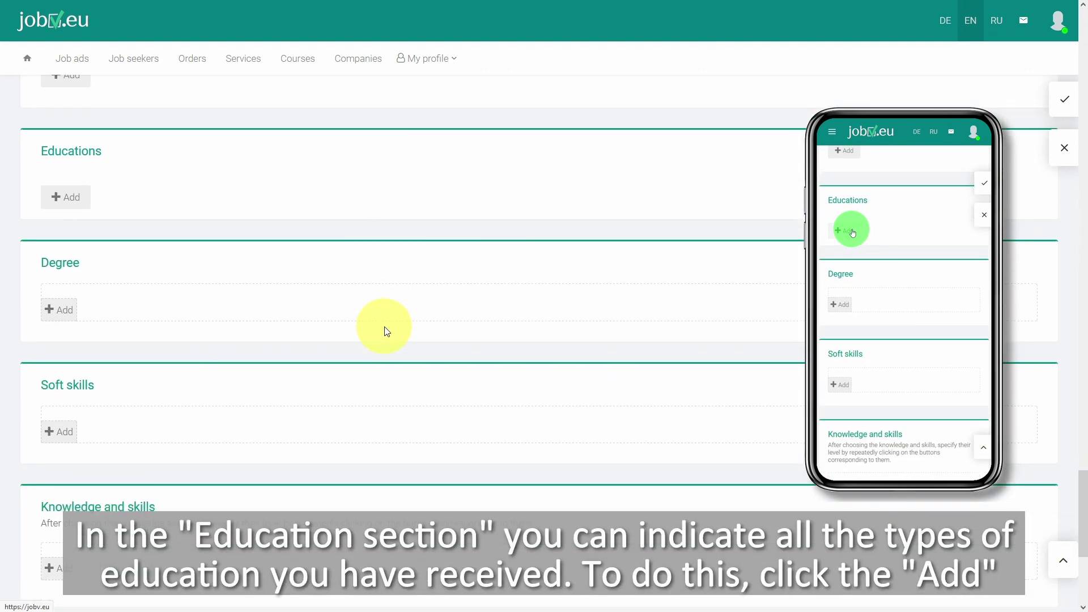
click(71, 199)
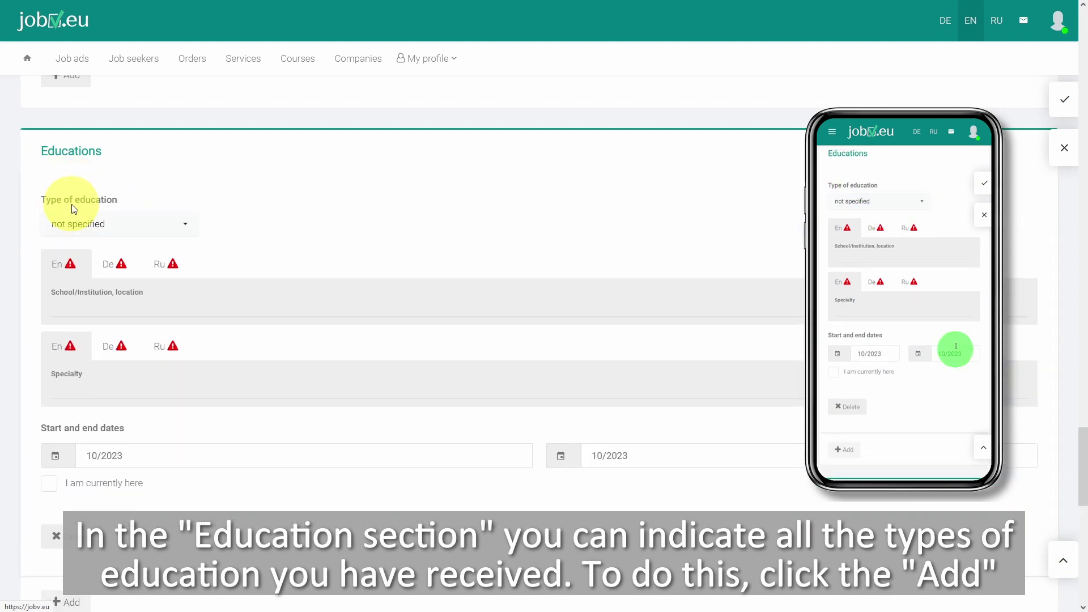
click(141, 228)
click(113, 357)
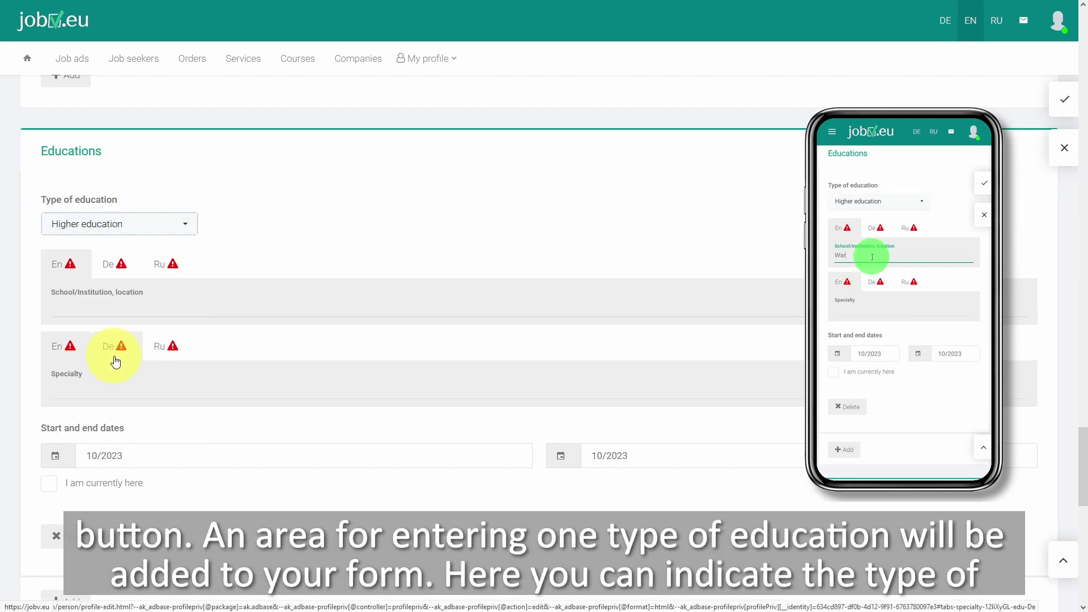
Enter the school name, Warsaw Art Academy, and auto-translate it into German and Russian.
click(121, 306)
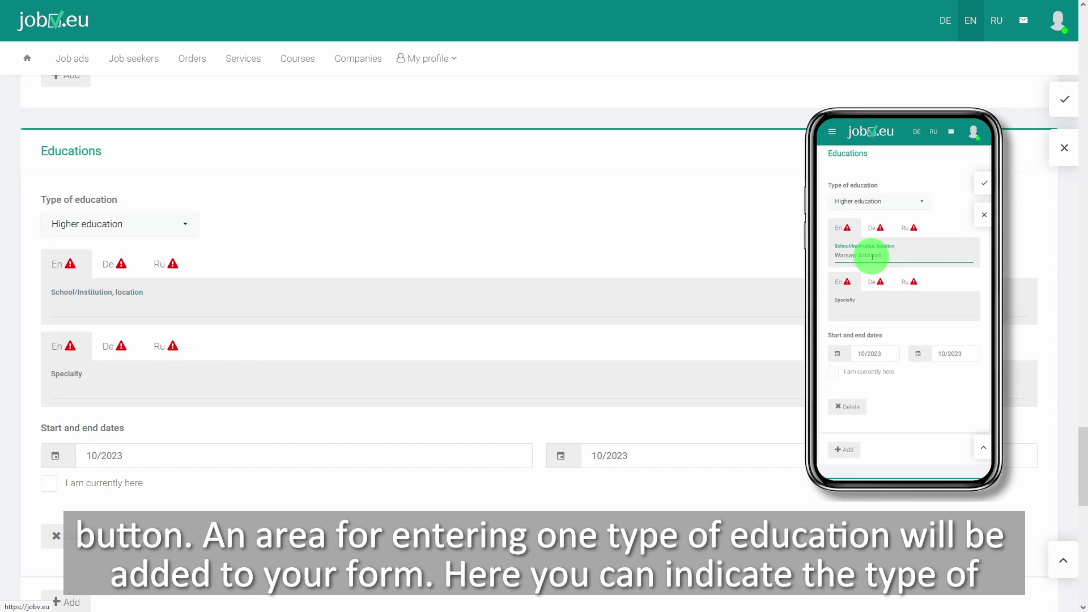
click(114, 265)
click(85, 332)
click(162, 265)
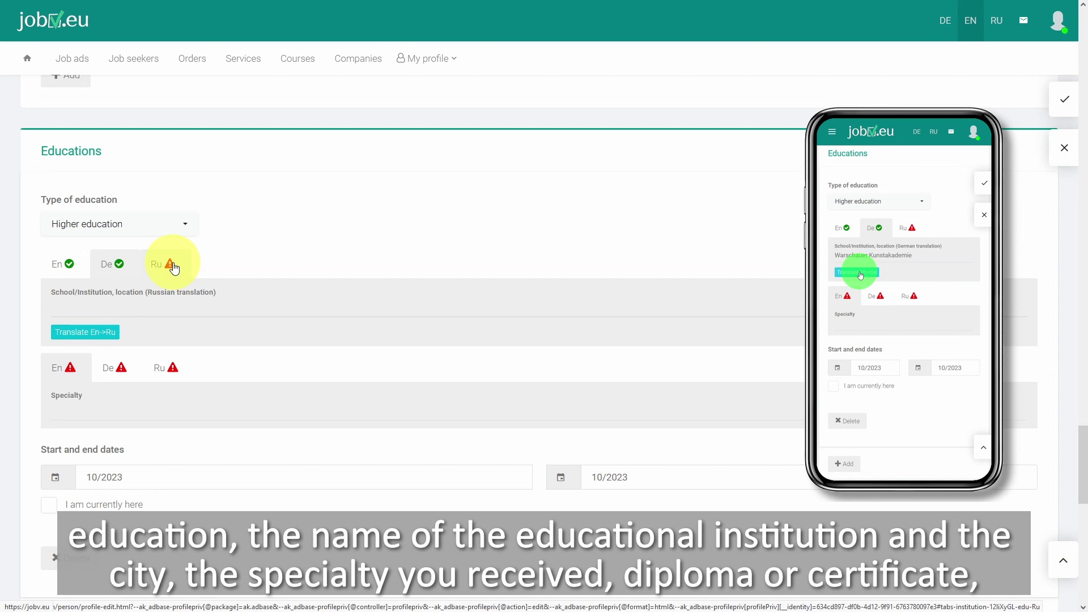
click(85, 332)
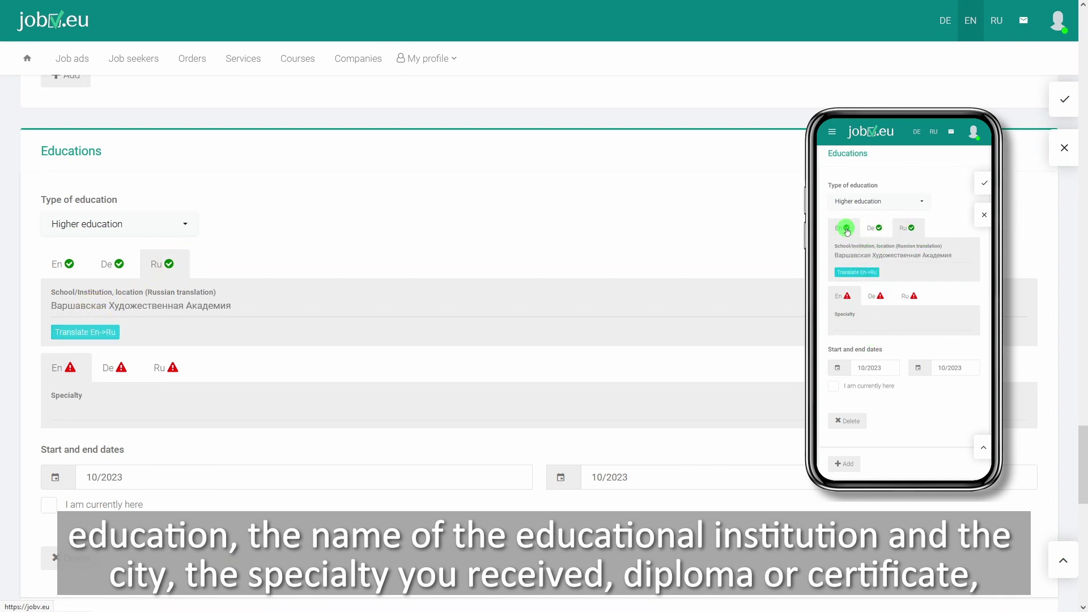
Enter the specialty, Graphic Design, and auto-translate it into German and Russian.
click(113, 407)
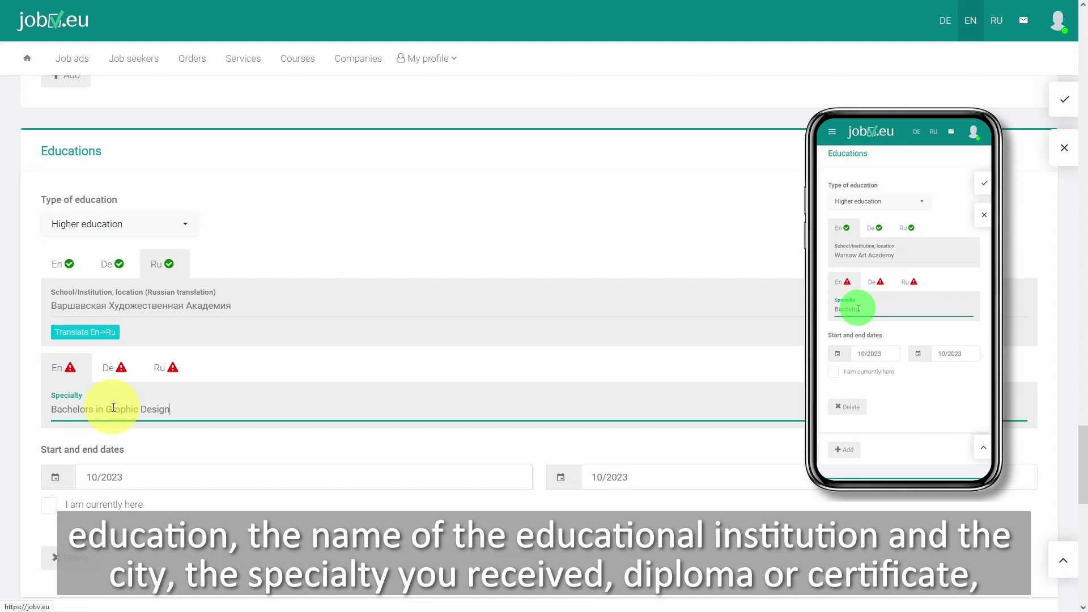
click(115, 369)
click(92, 436)
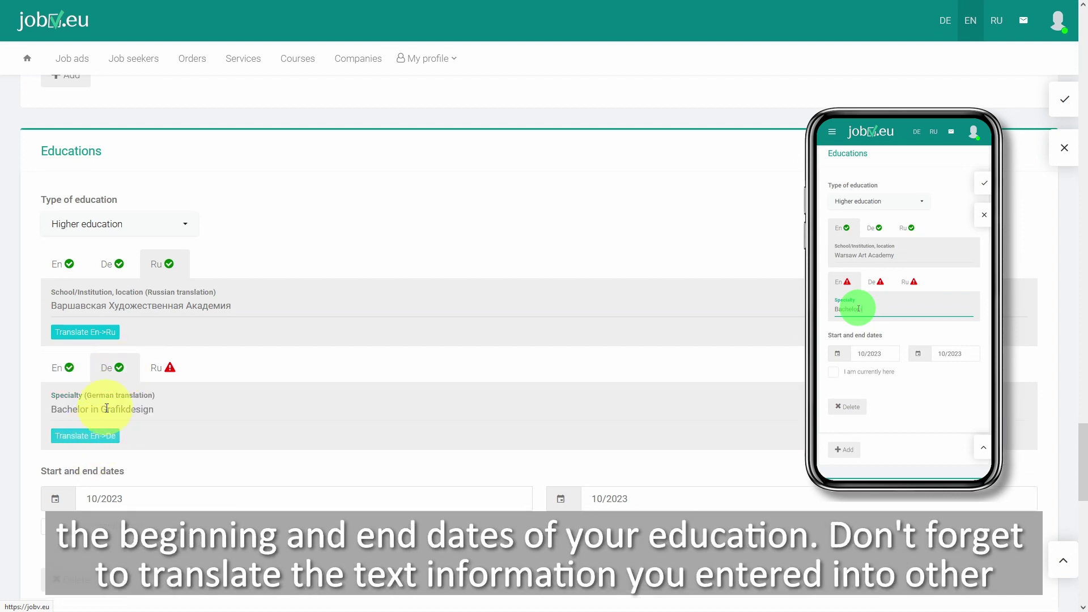
click(164, 368)
click(89, 439)
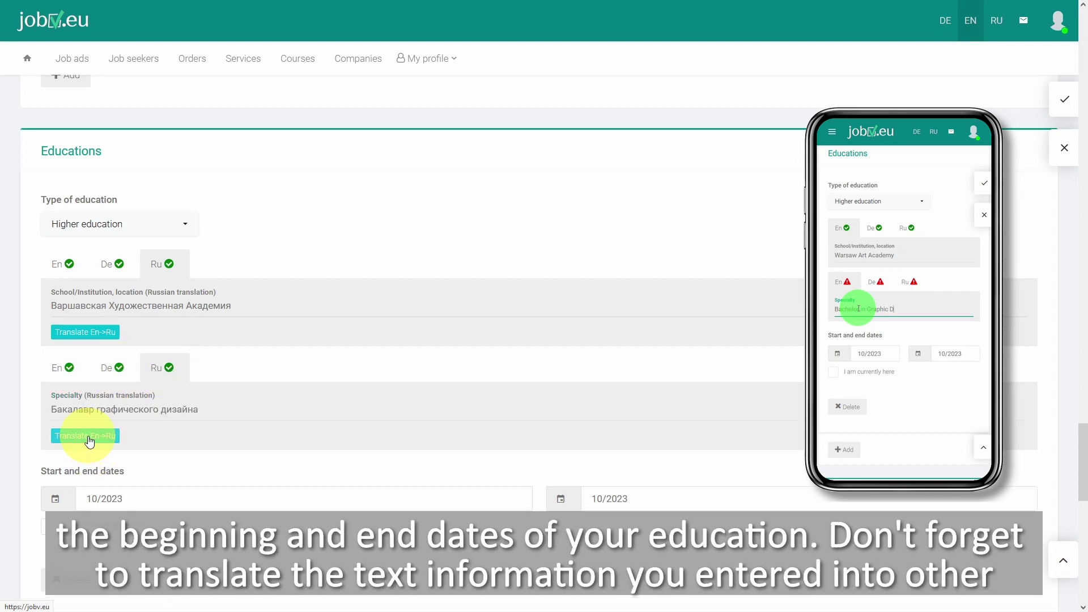
Set the education period to start 09/1989 and end 06/2004.
scroll(113, 425, down, 2)
click(180, 355)
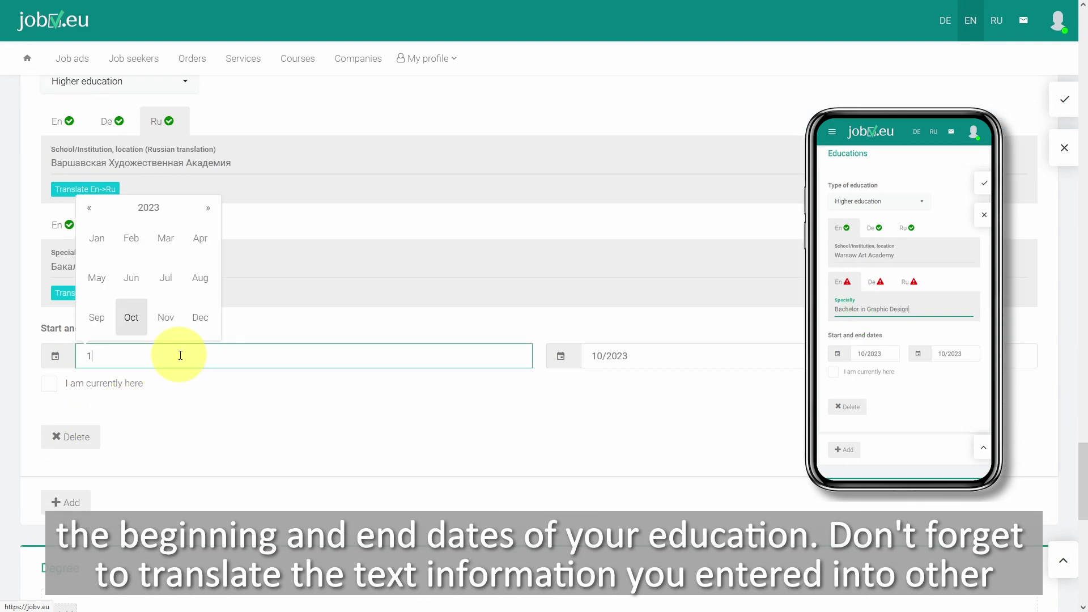
text(09/1989)
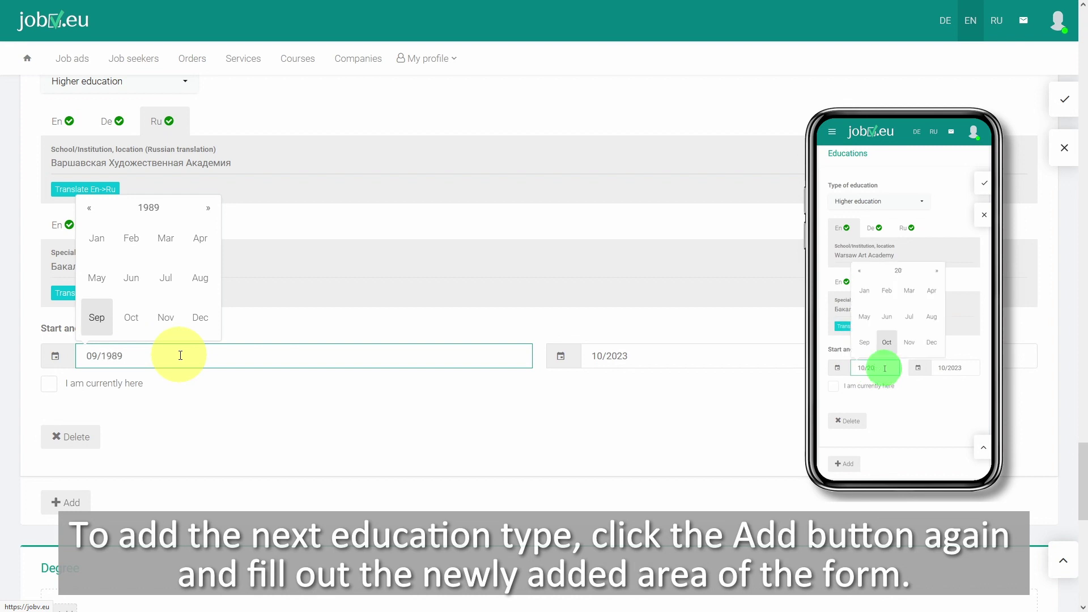
click(653, 357)
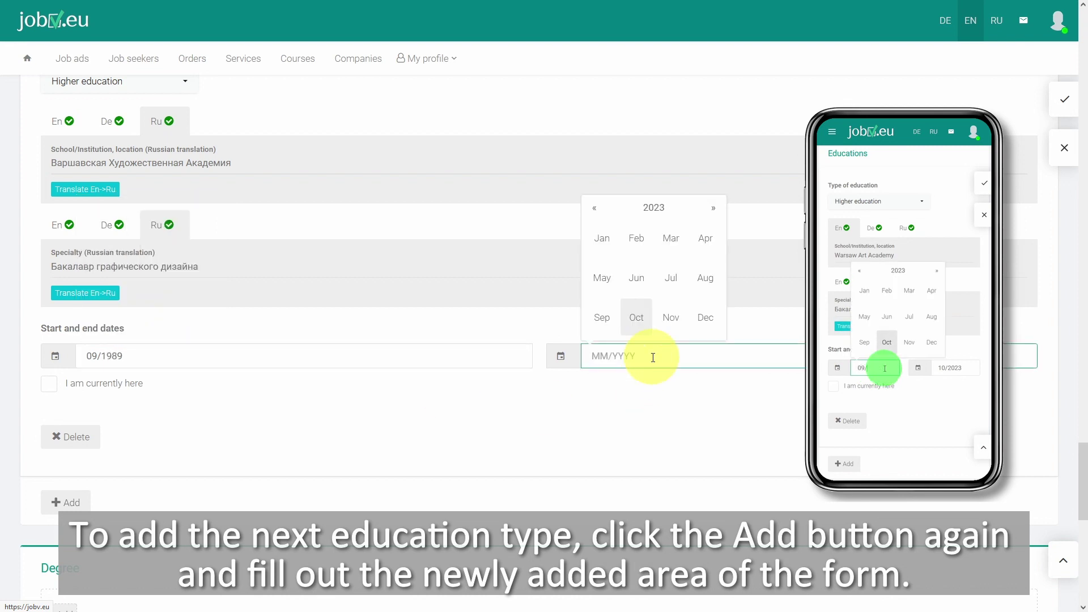
text(06)
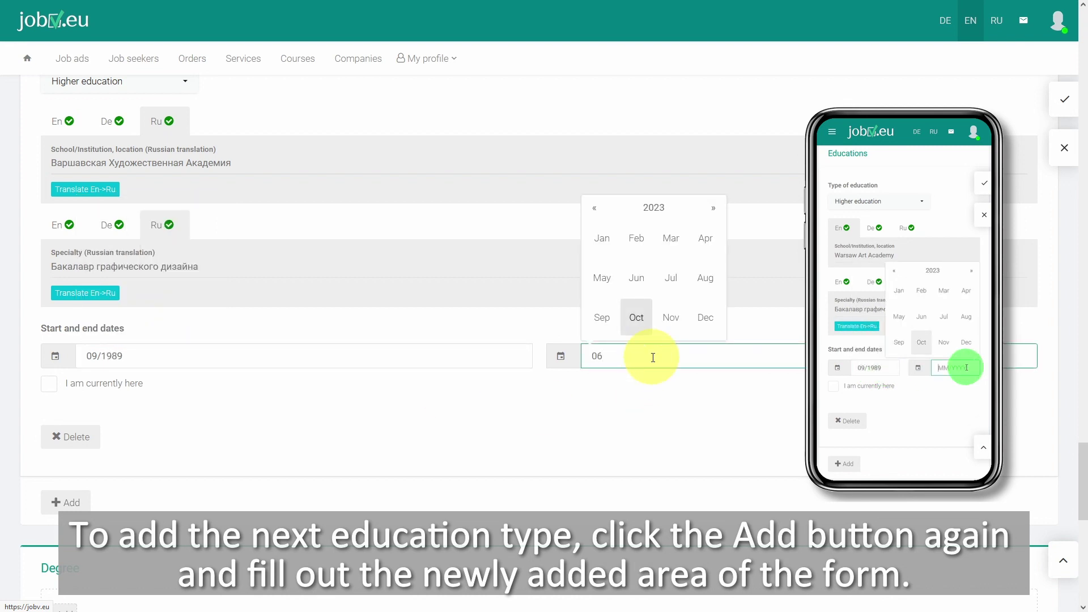
text(/2004)
scroll(243, 461, down, 5)
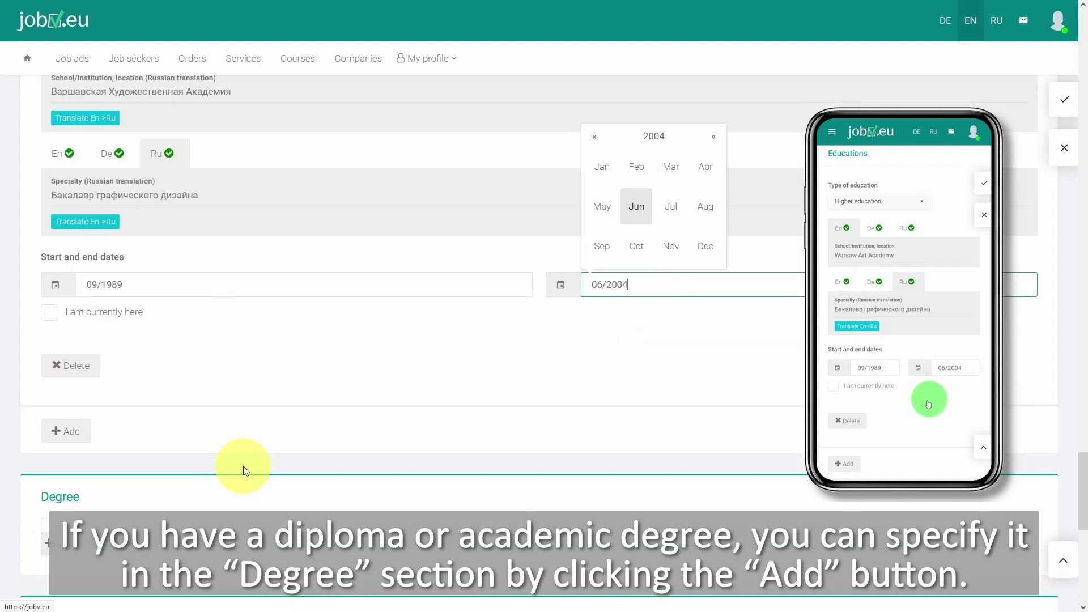
click(64, 330)
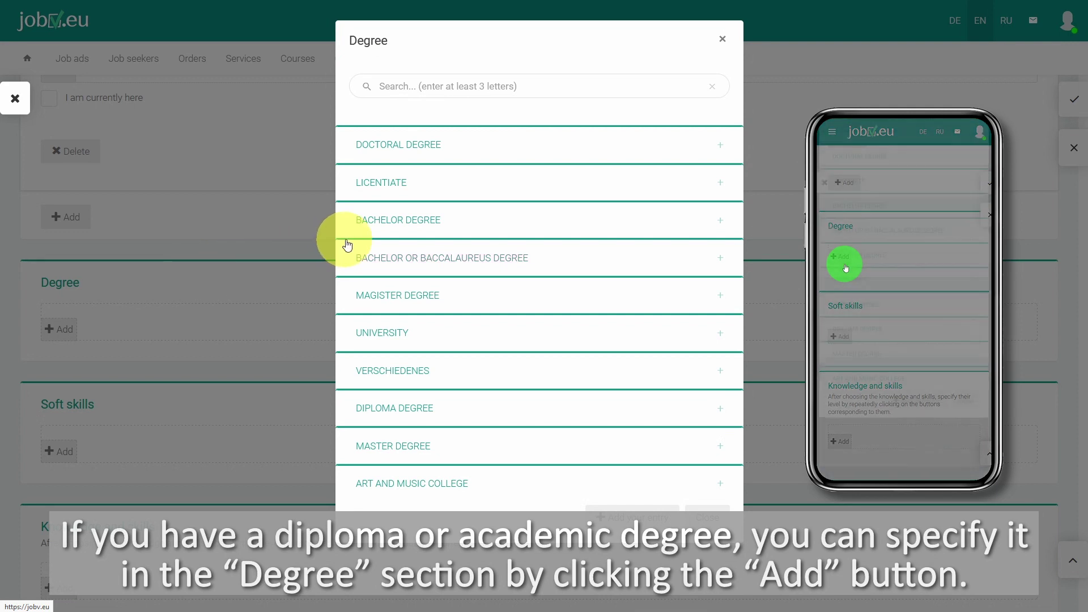
Add Bachelor of Arts from the Bachelor degree options to the Degree section.
click(402, 226)
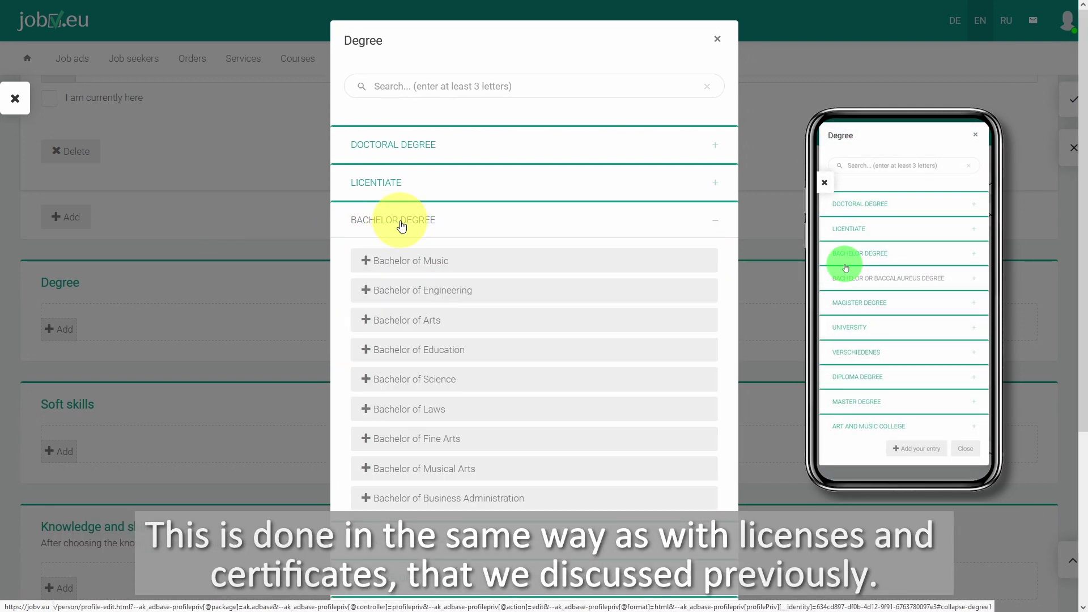
click(443, 330)
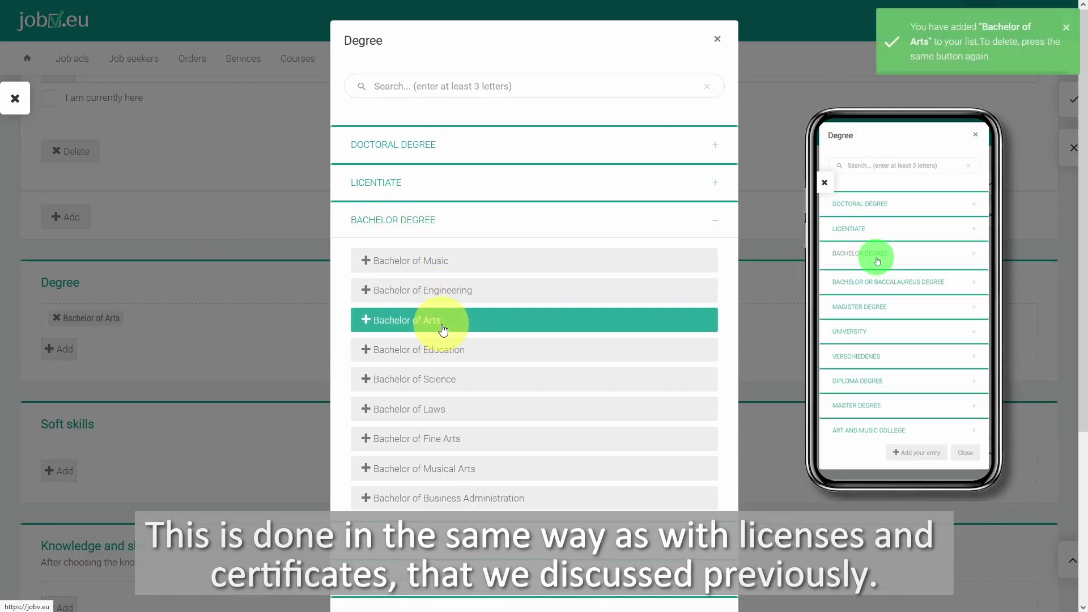
click(17, 109)
scroll(150, 298, down, 4)
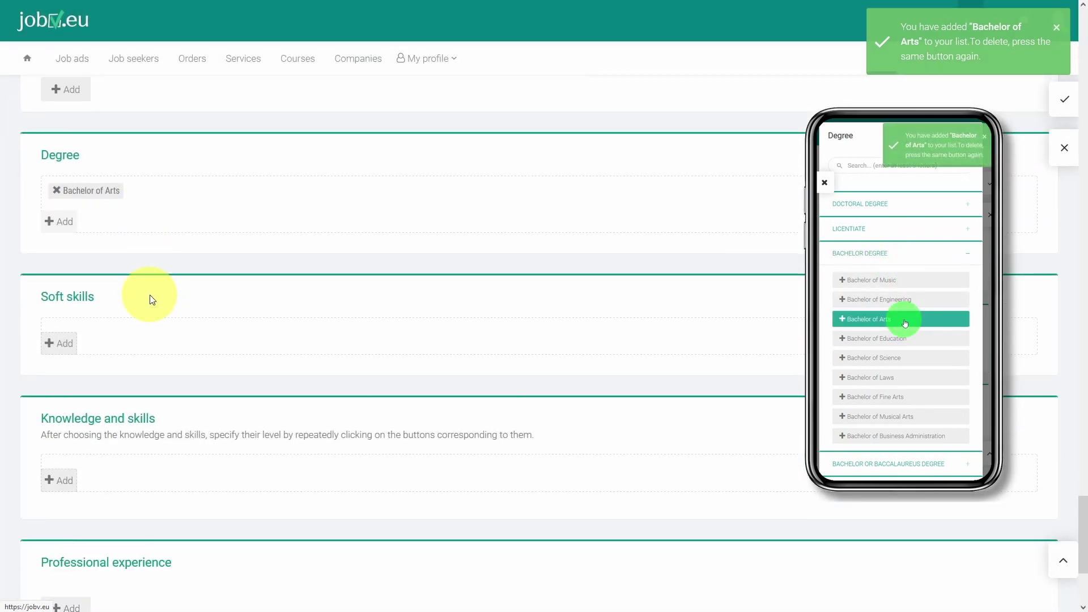
Add activity and creativity to the profile's soft skills.
click(61, 256)
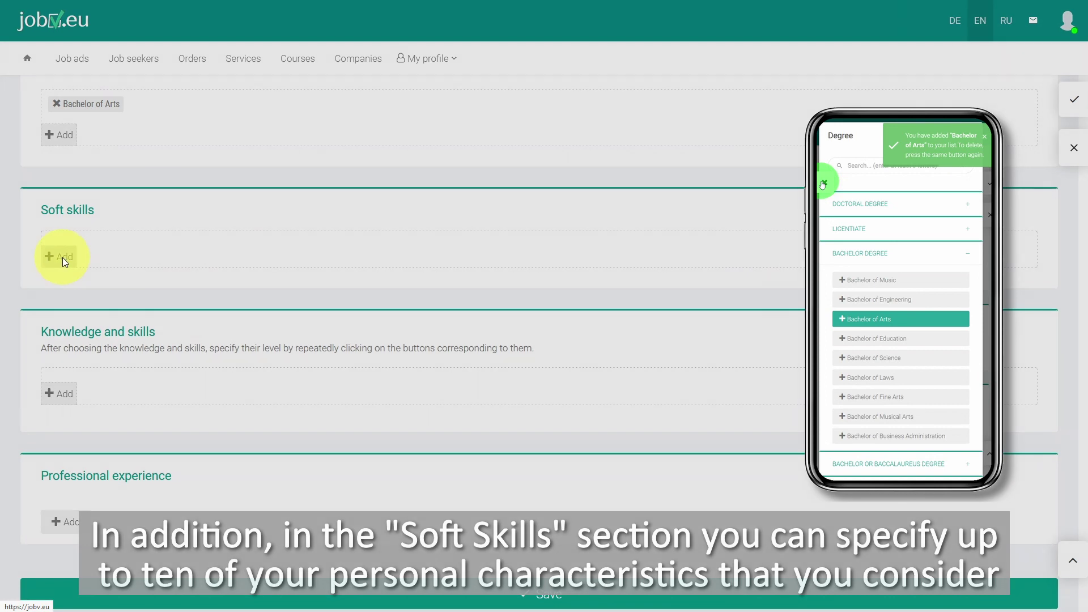
scroll(511, 179, down, 5)
scroll(513, 181, down, 20)
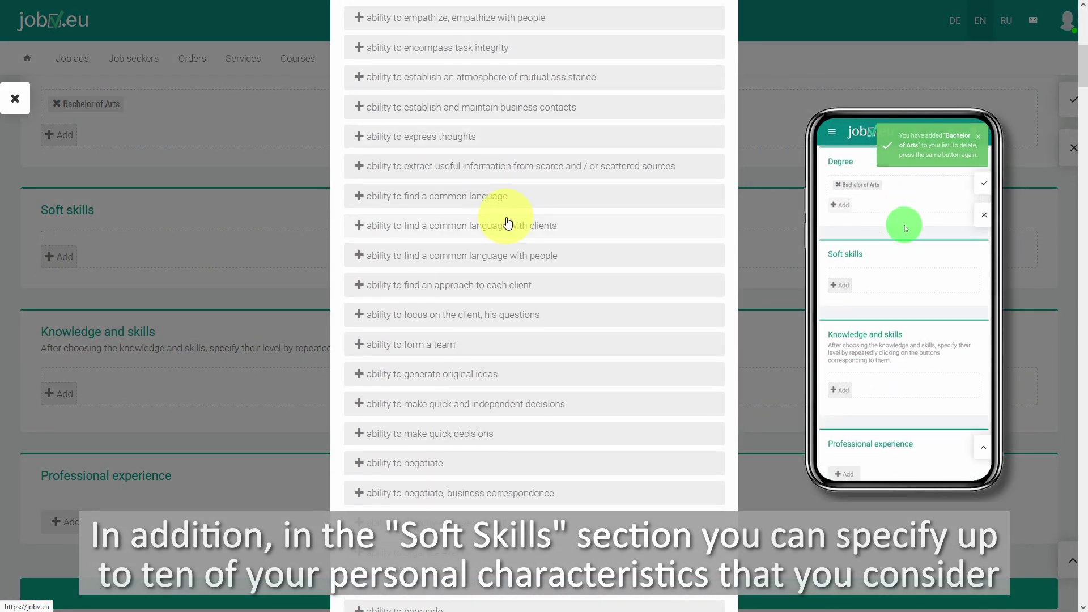
scroll(490, 258, down, 4)
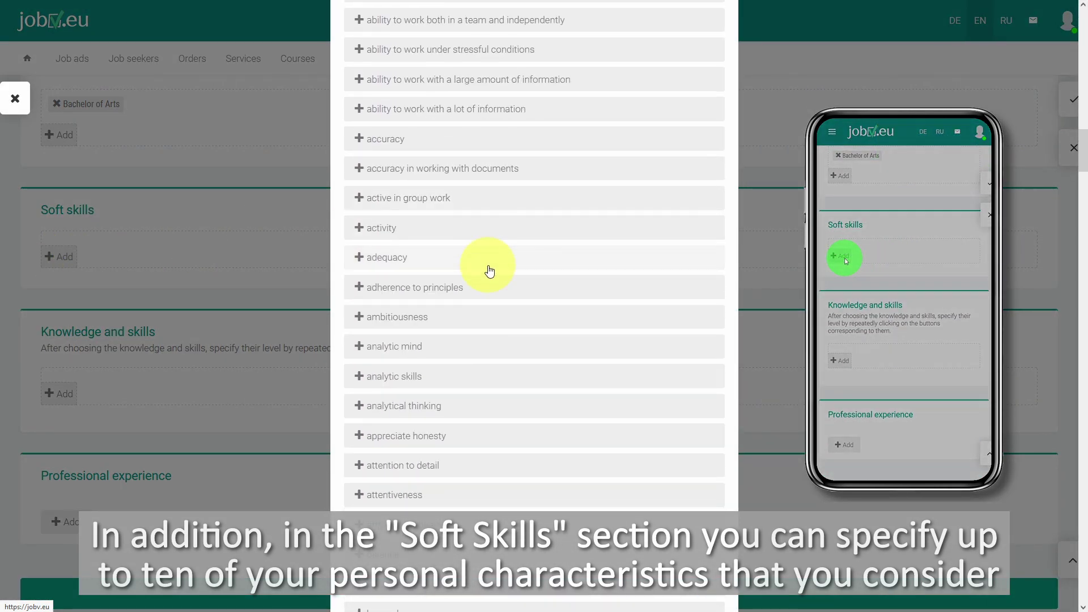
click(468, 229)
scroll(451, 295, down, 4)
scroll(452, 300, down, 5)
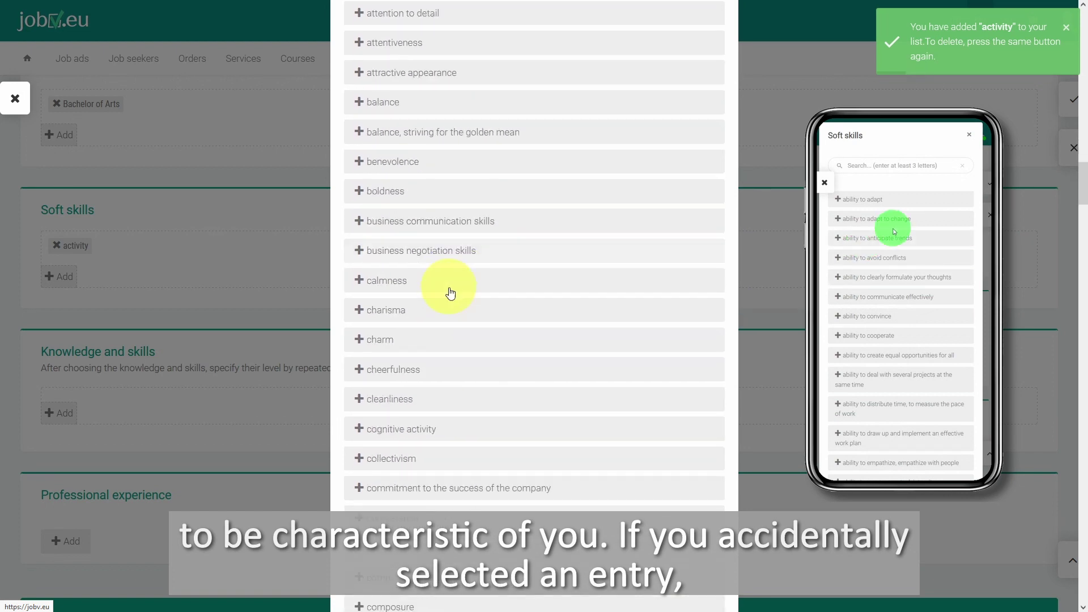
scroll(471, 333, down, 6)
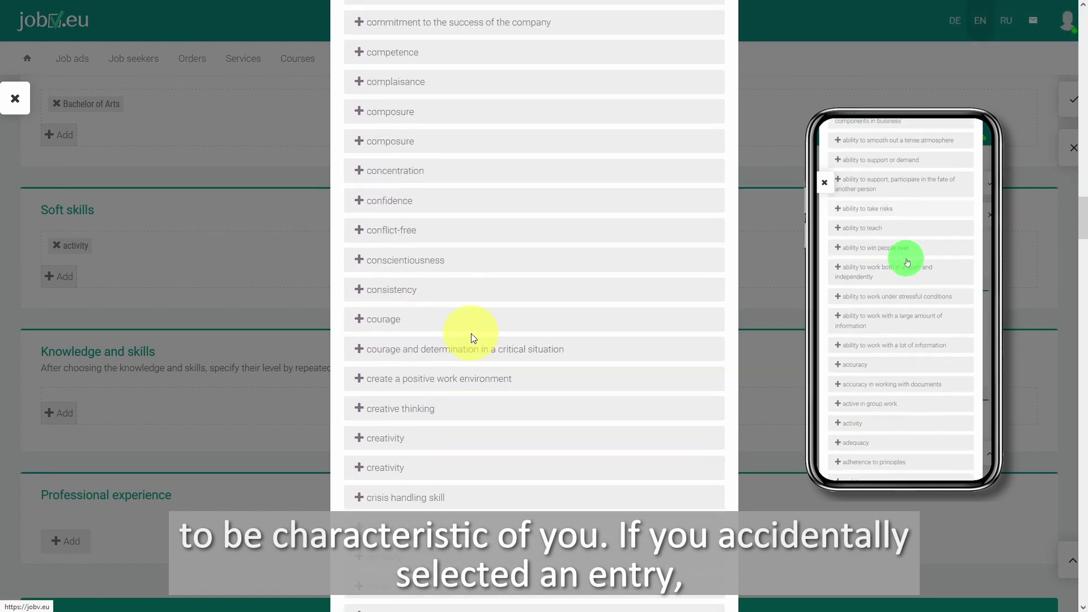
click(426, 405)
Add flexibility, initiative and learnability to the soft skills and close the list.
scroll(430, 397, down, 3)
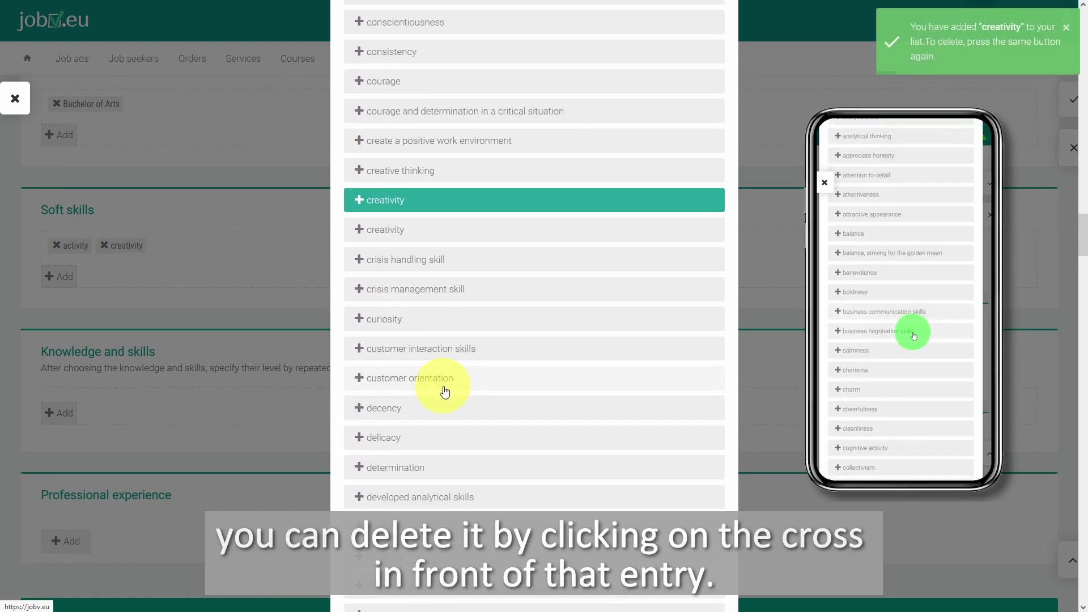
scroll(445, 391, down, 10)
scroll(445, 391, down, 5)
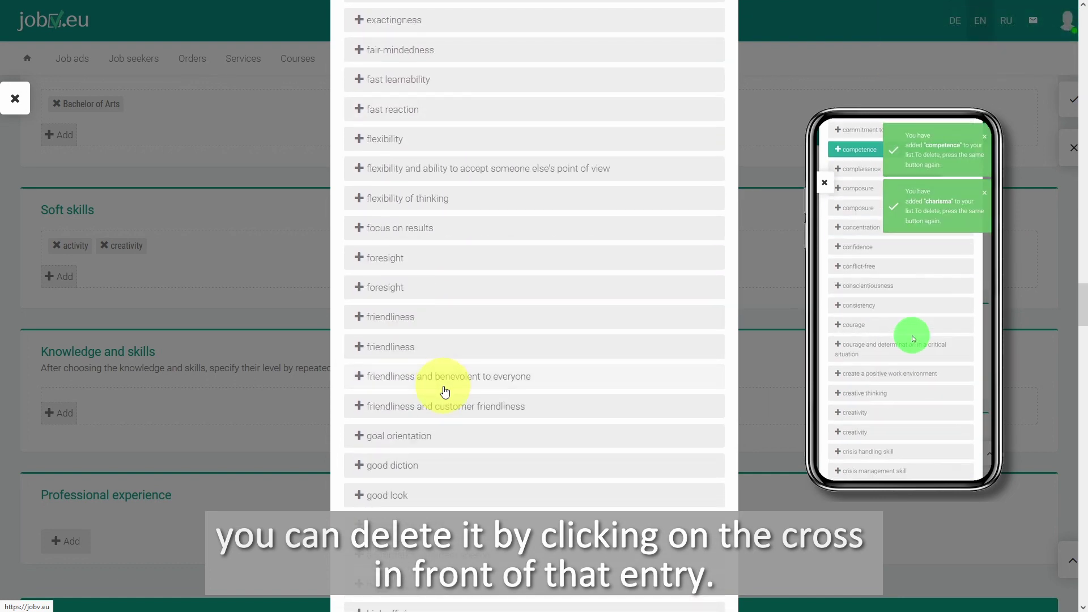
click(406, 145)
scroll(499, 386, down, 10)
scroll(470, 391, down, 10)
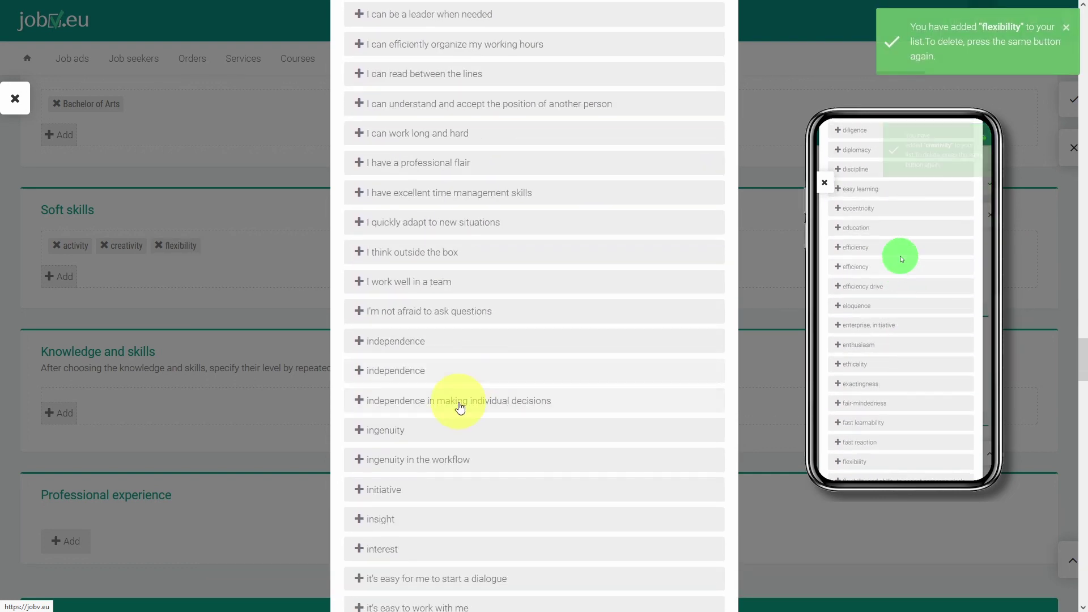
click(397, 284)
scroll(473, 342, down, 4)
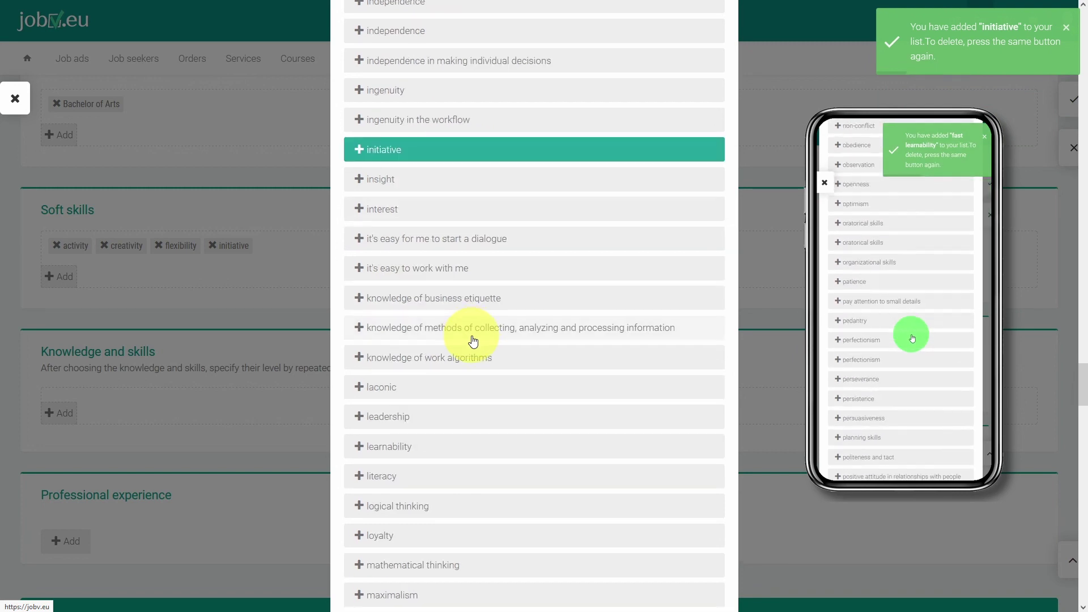
click(420, 379)
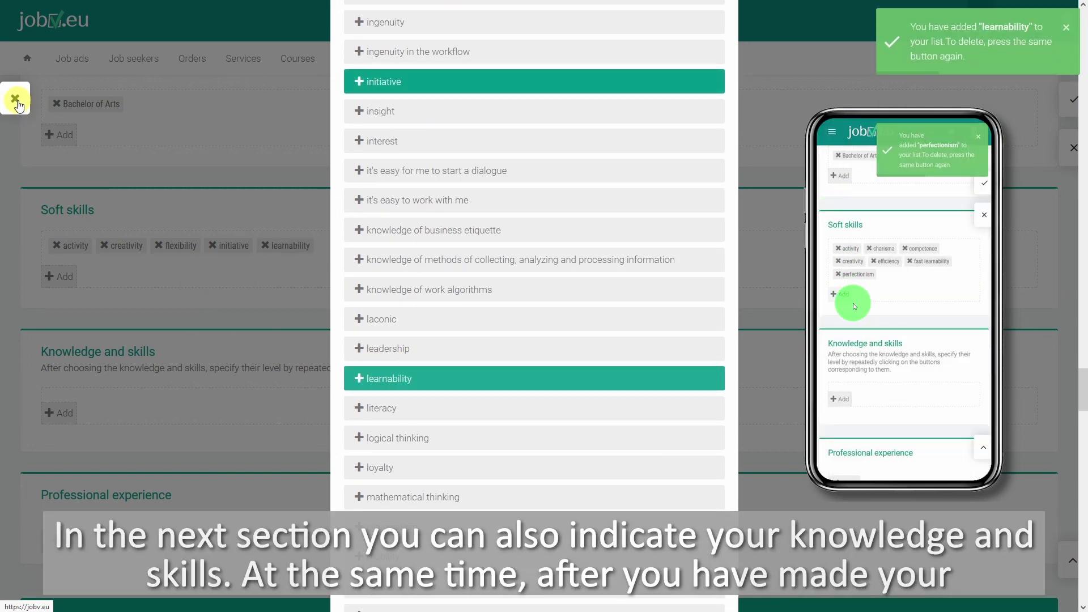
click(17, 101)
click(74, 422)
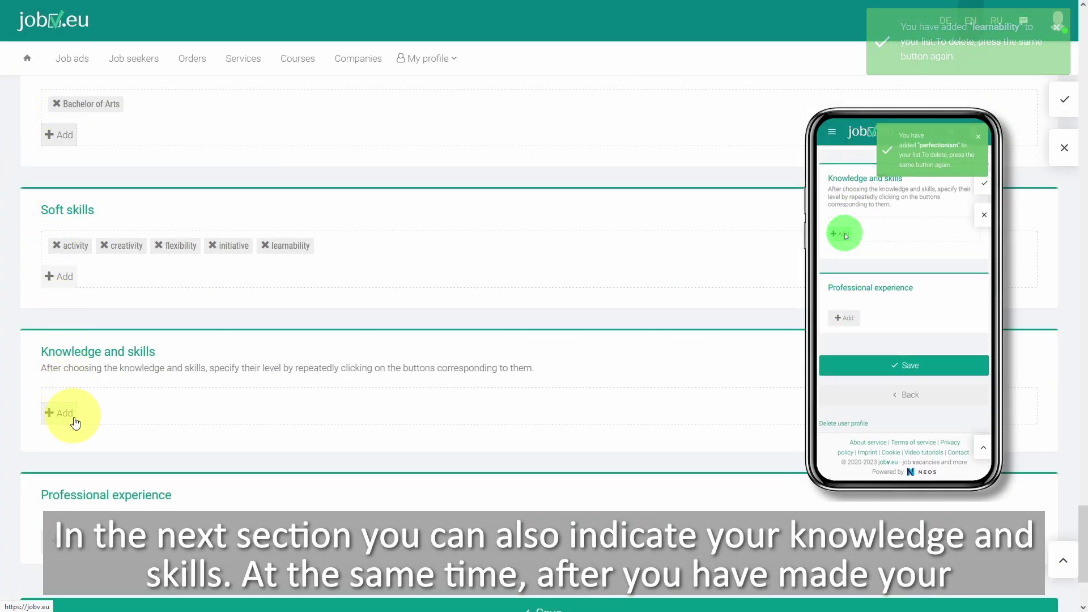
Add Photo design and Media design to the knowledge and skills.
click(59, 411)
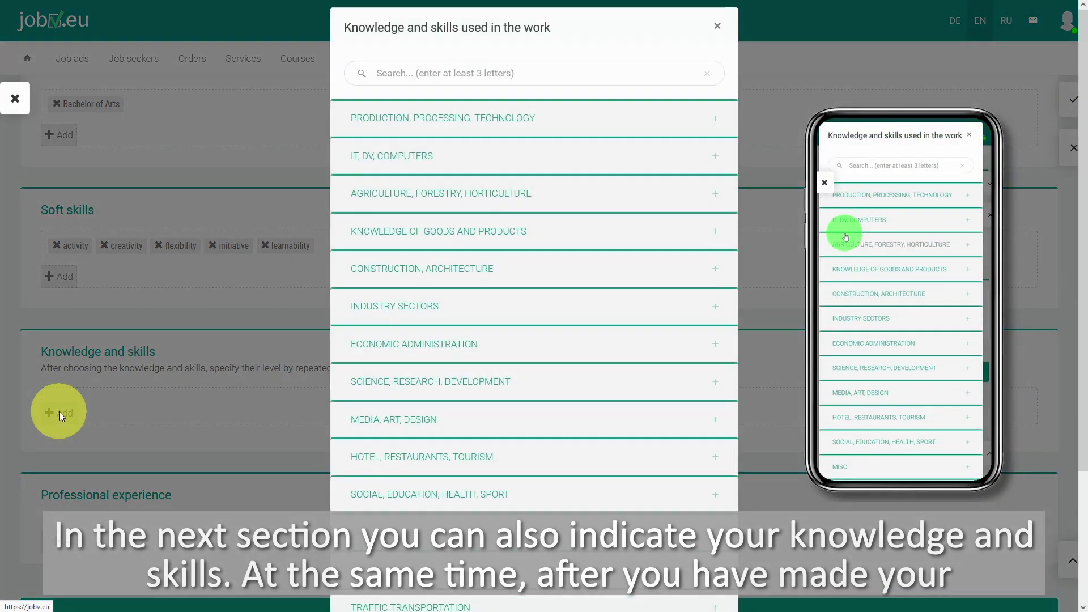
click(436, 86)
text(Photo)
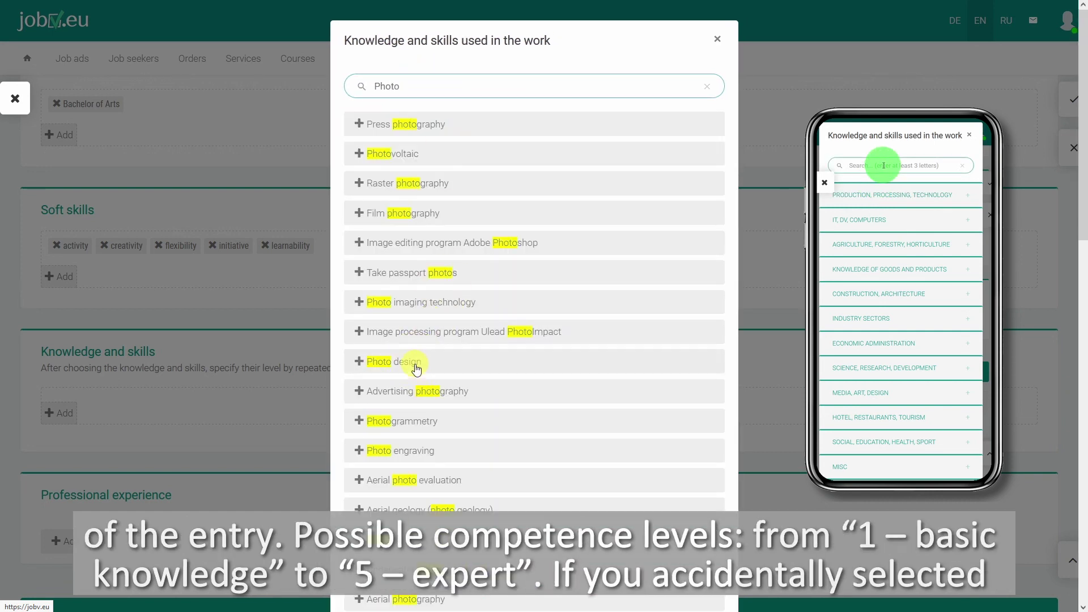
click(417, 370)
text(desig)
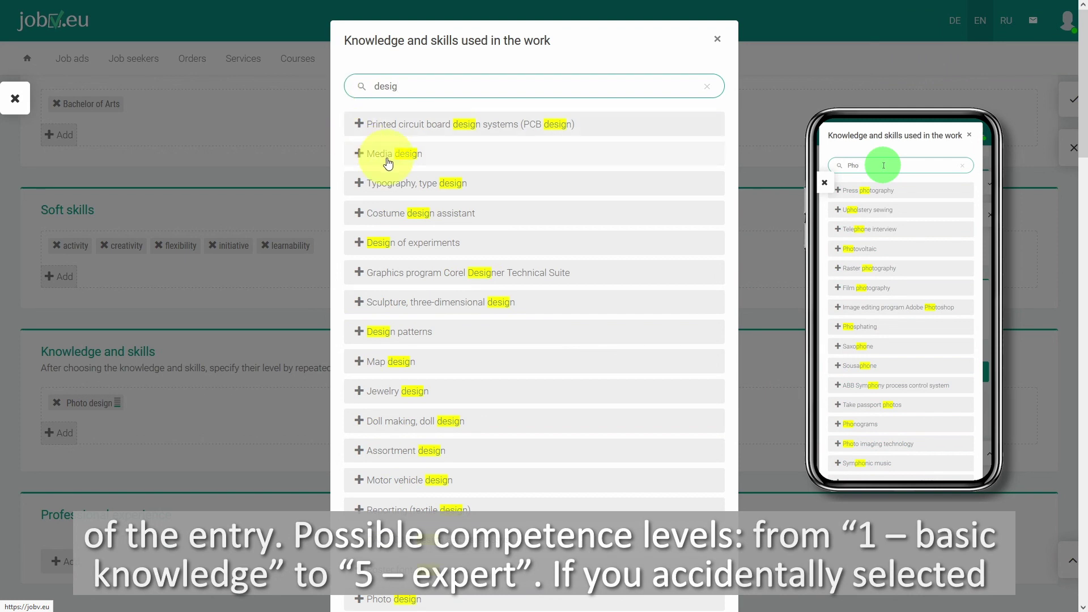
click(388, 162)
Search for and add Web design to the knowledge and skills.
scroll(413, 286, down, 20)
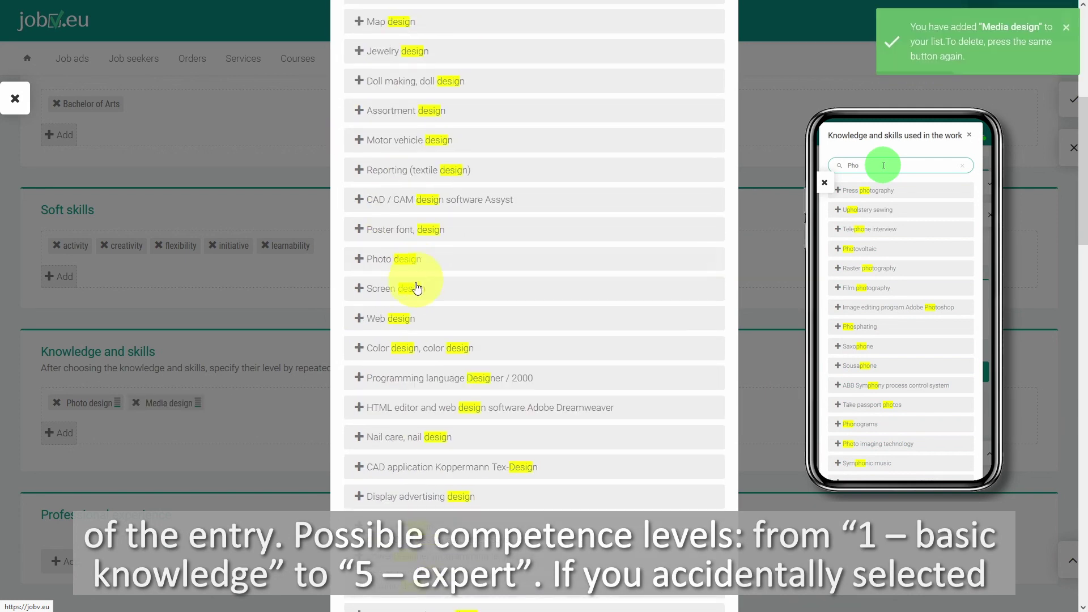
scroll(454, 317, down, 4)
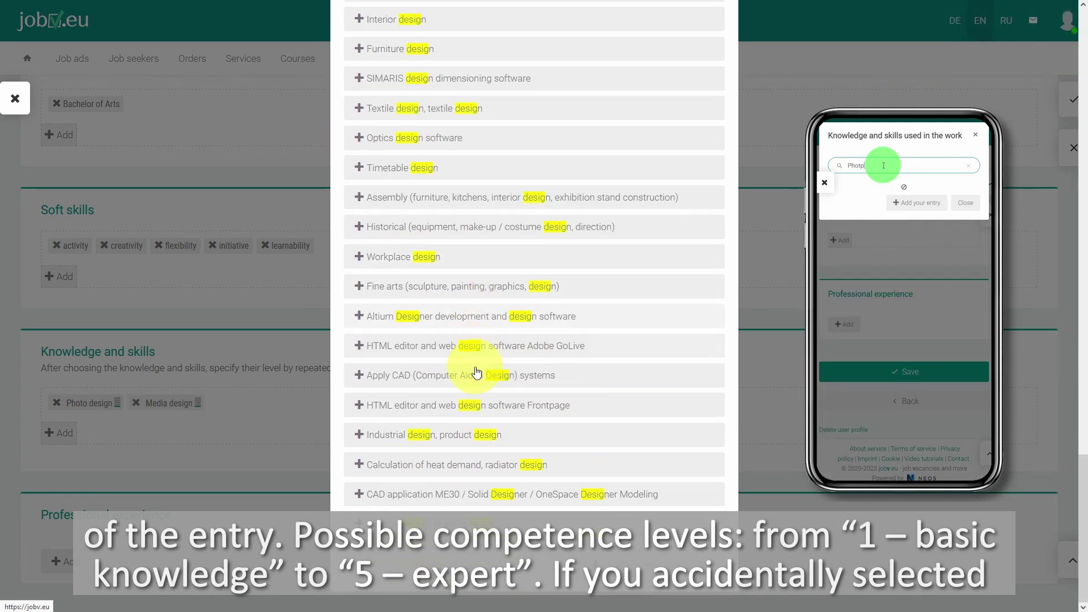
scroll(442, 340, up, 6)
scroll(434, 293, up, 10)
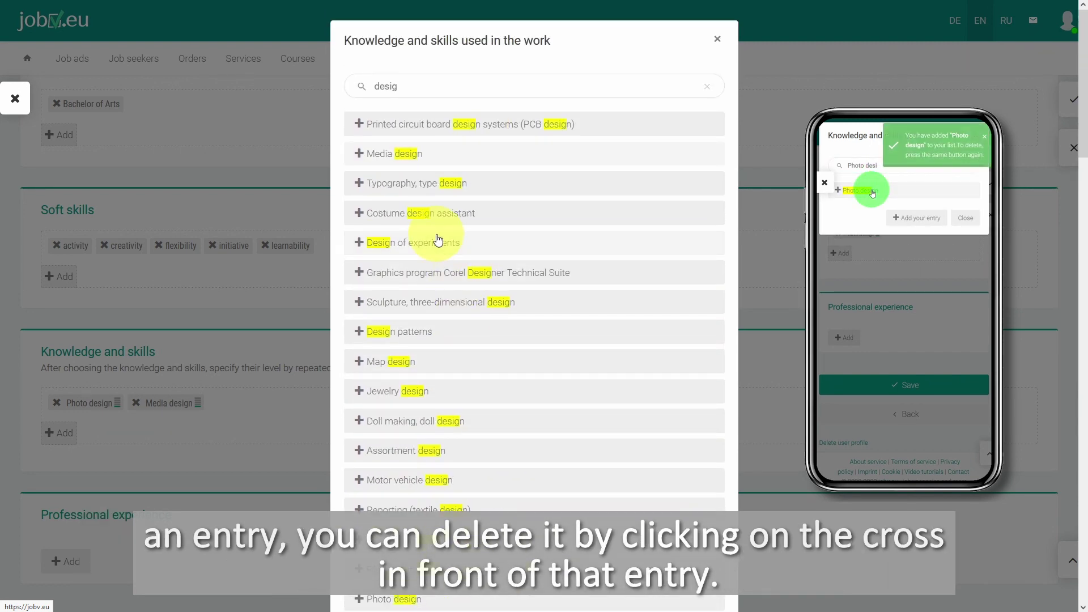
key(Home)
text(web)
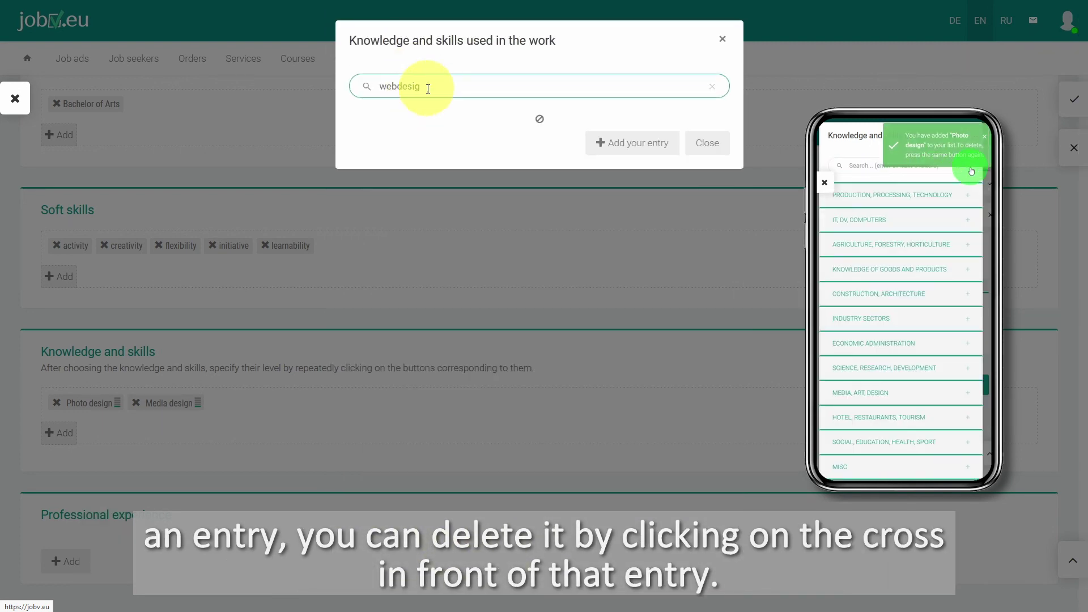
key(BackSpace)
key(BackSpace)
key(BackSpace)
key(BackSpace)
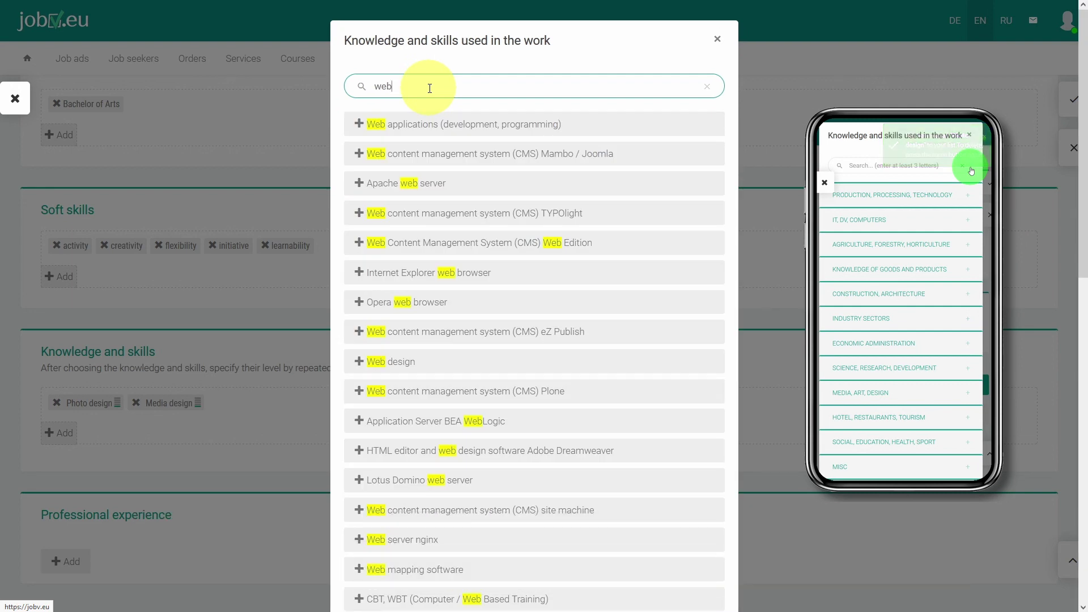
text(de)
click(421, 130)
click(707, 314)
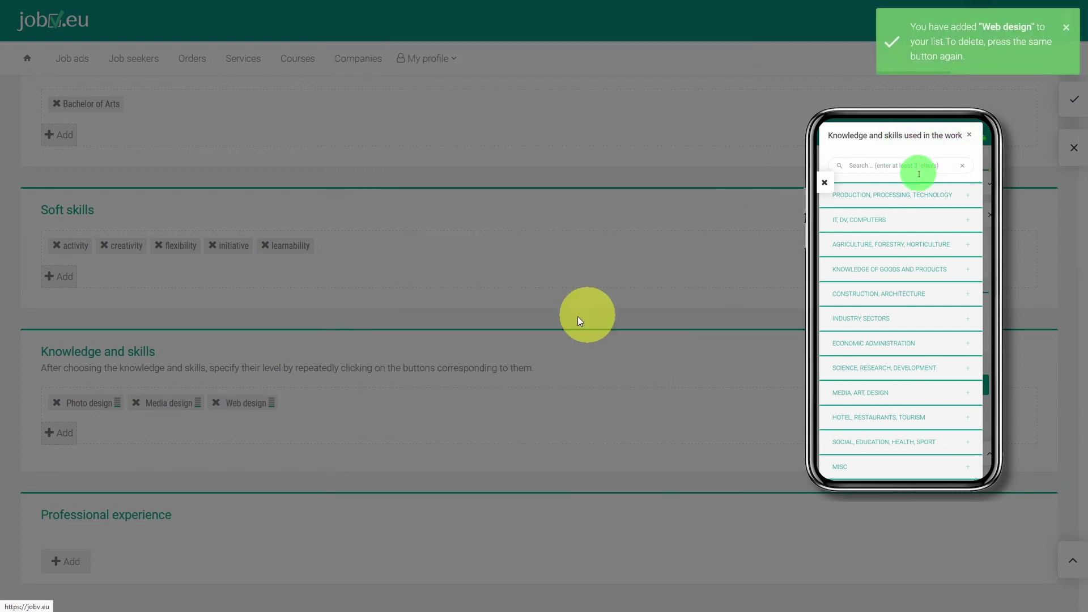
Set proficiency levels for Photo design, Media design and Web design.
click(97, 401)
click(117, 403)
click(116, 403)
click(173, 403)
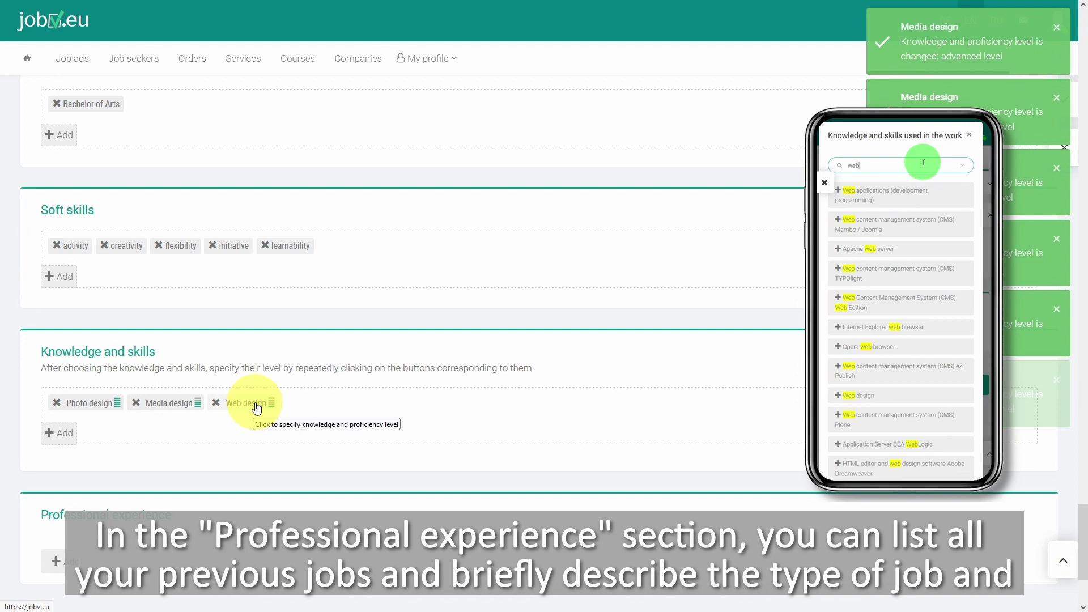
click(253, 405)
scroll(208, 425, down, 3)
Start a new job entry with employer 'CDE Publishing, Warsaw', translated into German and Russian.
click(71, 394)
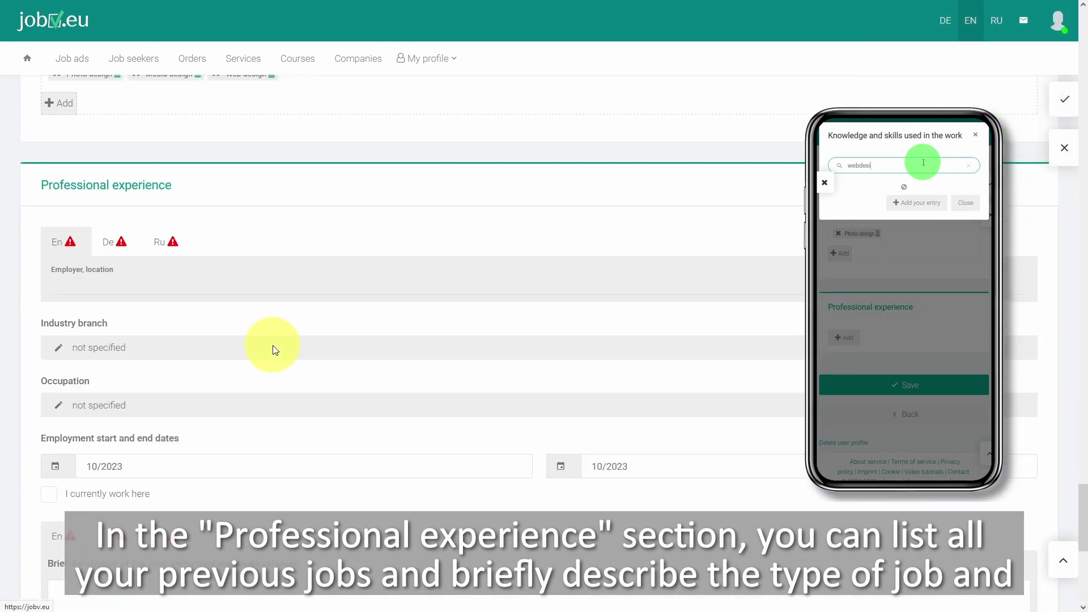
scroll(275, 348, down, 2)
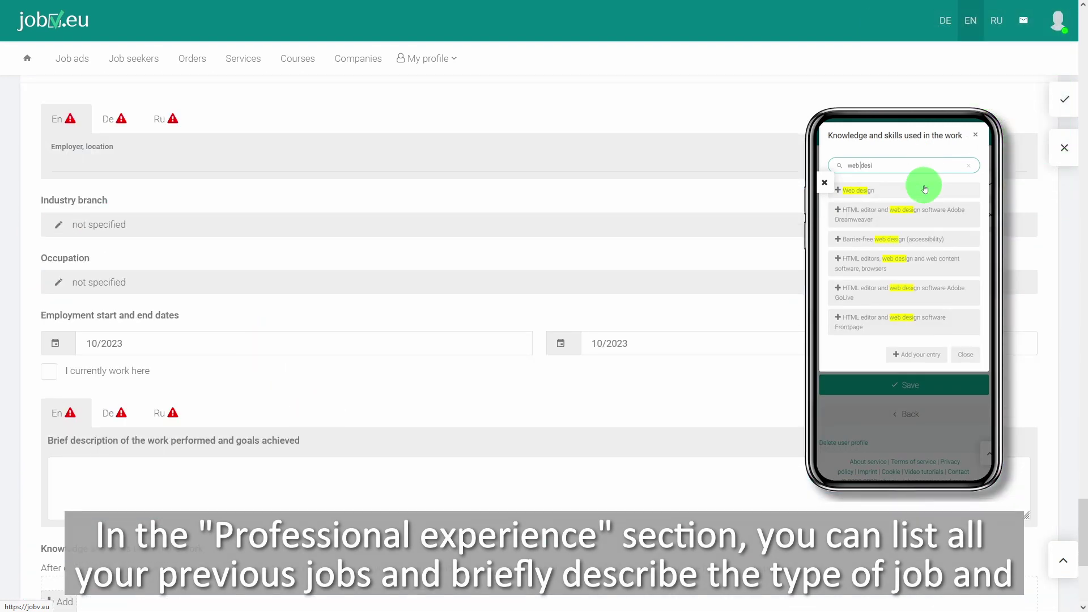
text(CDE Publishing, Warsaw)
click(114, 118)
click(77, 185)
click(161, 119)
click(102, 194)
Set industry branch to Publishing and media and occupation to image-processing skilled worker.
click(114, 248)
text(pu)
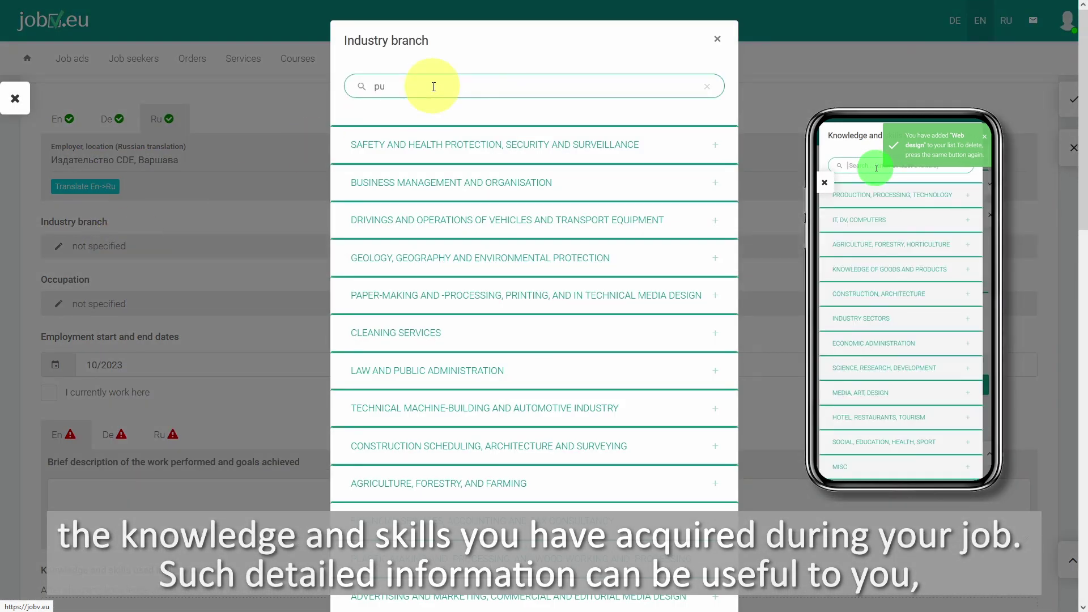
text(bli)
click(440, 185)
click(219, 306)
text(image proc)
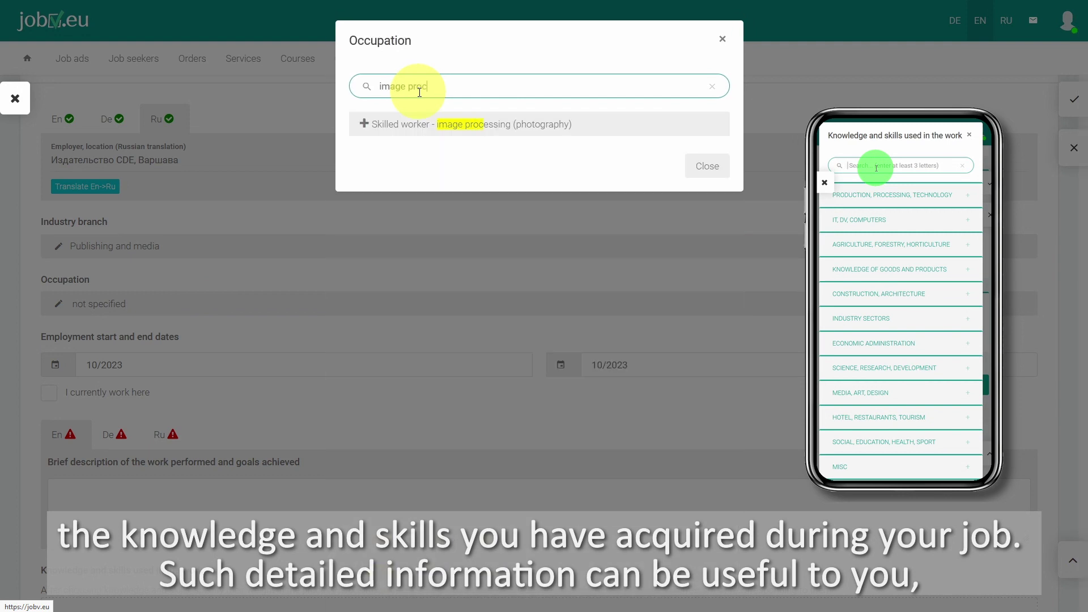
click(397, 119)
Set the employment period to 07/2004–03/2011.
click(273, 364)
text(07)
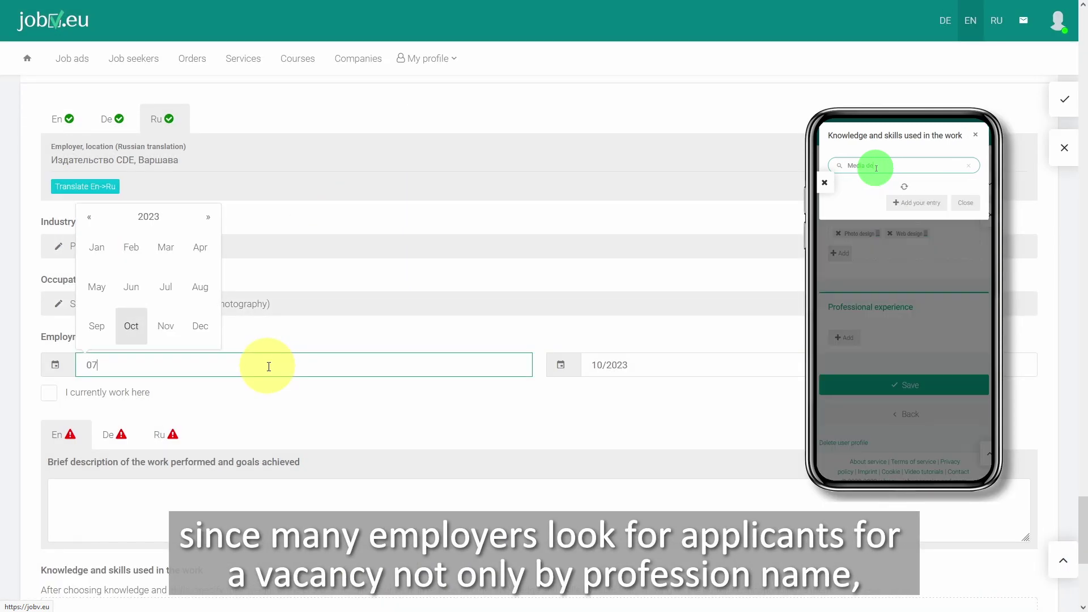
click(619, 368)
text(10/2)
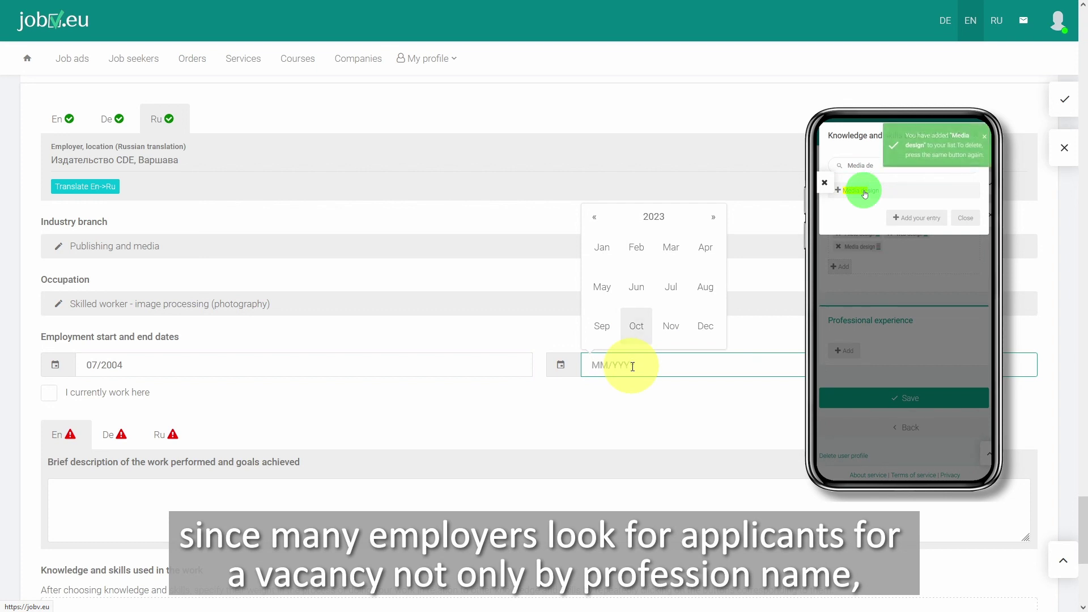
text(1)
Paste the work description and translate it into the other languages.
click(131, 493)
text(Processed images for printing of textbooks and other educational media Used Adobe Photoshop and other image editing programs to create high quality images Worked closely with editors and writers to design the final layout of the books)
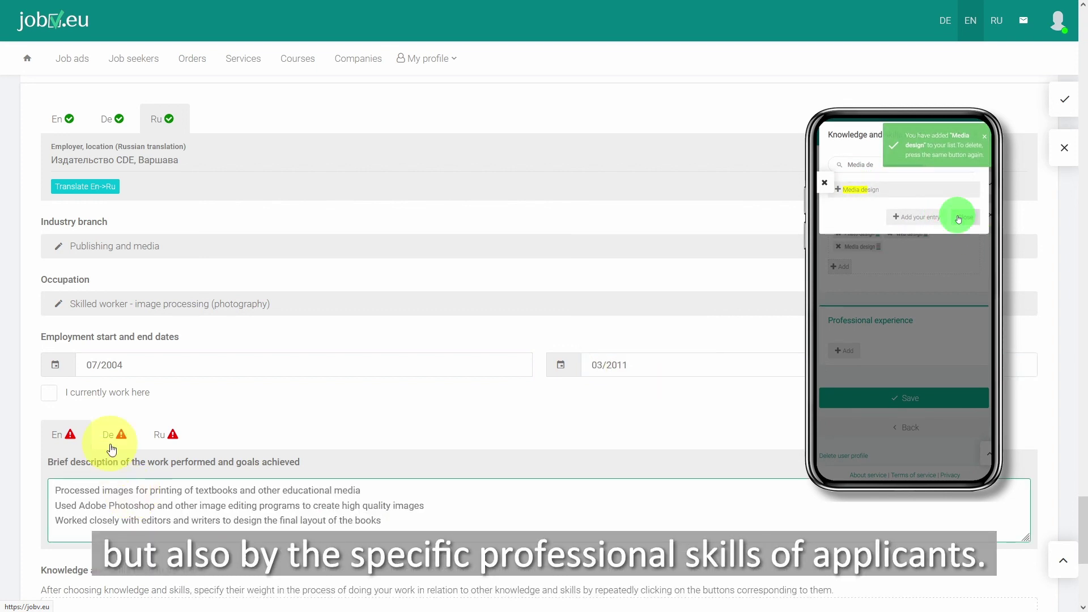
click(113, 434)
click(78, 558)
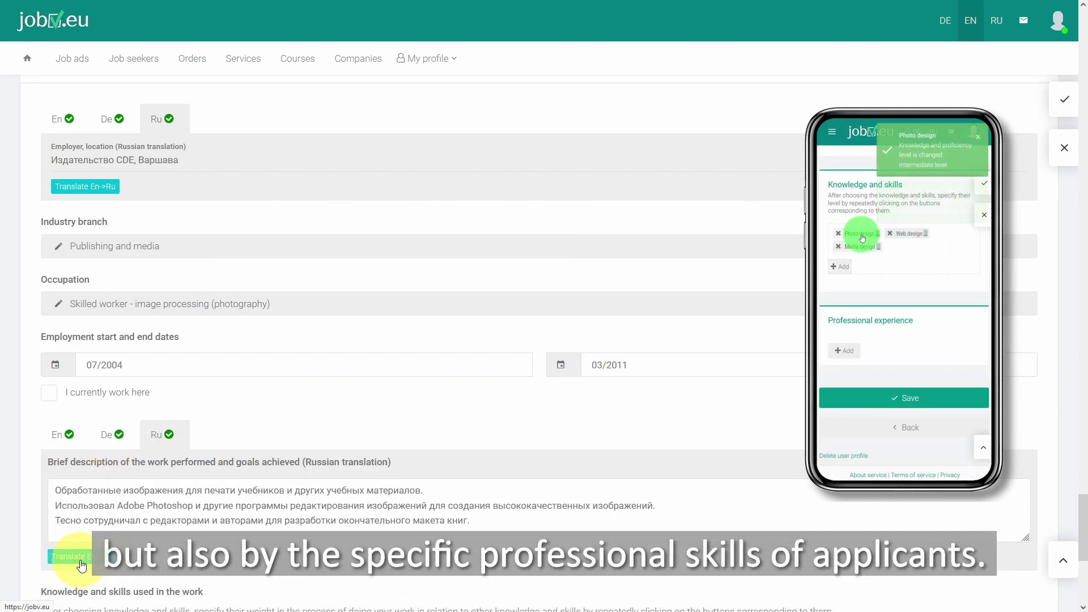
scroll(183, 555, down, 6)
Add Graphics program Adobe Illustrator as a skill used in this job.
click(57, 290)
text(web de)
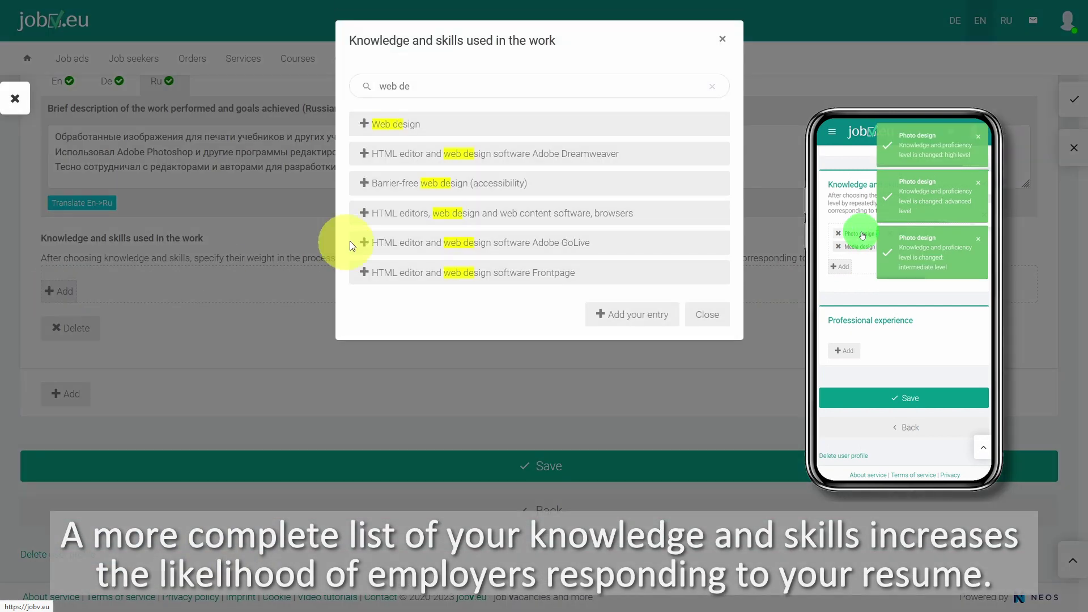
key(ctrl+a)
key(BackSpace)
text(adobe il)
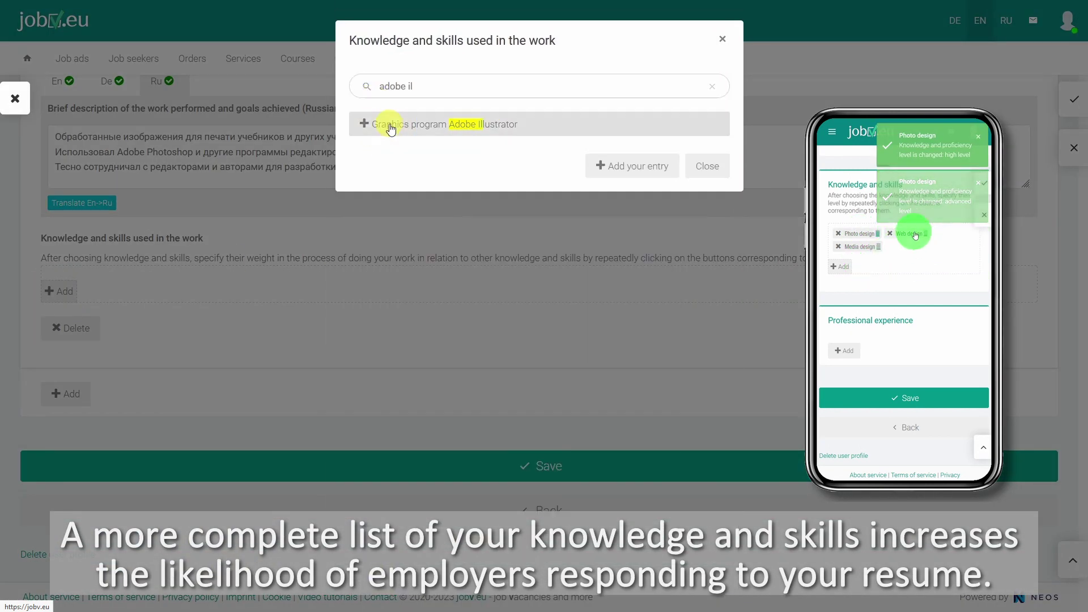
click(391, 130)
Add Adobe Photoshop and Image processing, digital as skills for the CDE Publishing job.
click(710, 86)
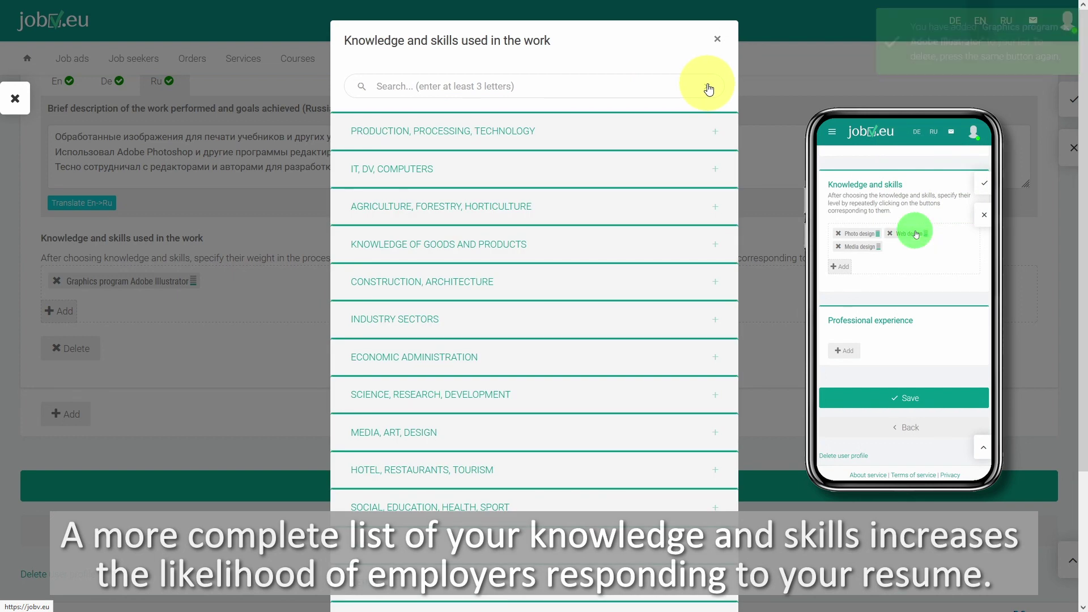
text(photosh)
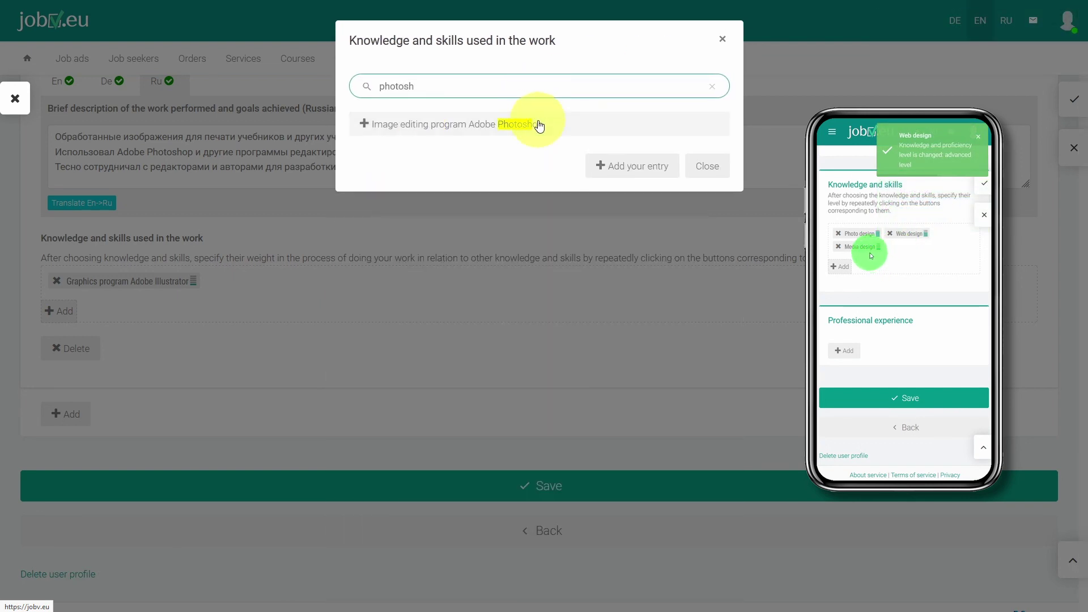
click(538, 120)
key(ctrl+a)
key(BackSpace)
text(image pro)
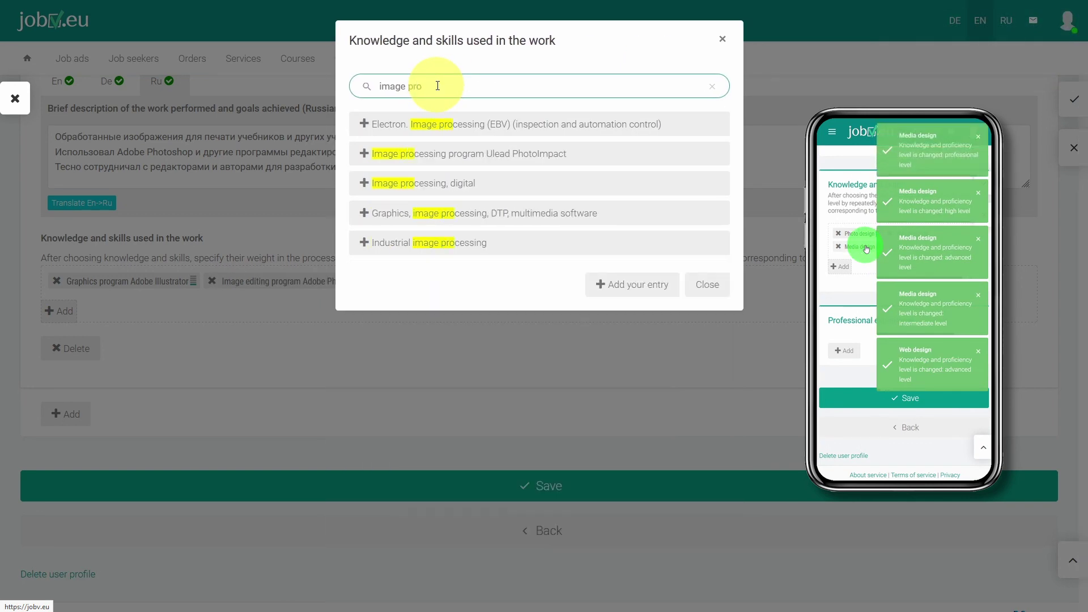
text(ce)
click(438, 188)
click(705, 285)
Raise proficiency levels for Adobe Illustrator, Adobe Photoshop and Image processing, digital.
click(163, 281)
click(286, 284)
click(437, 282)
click(437, 283)
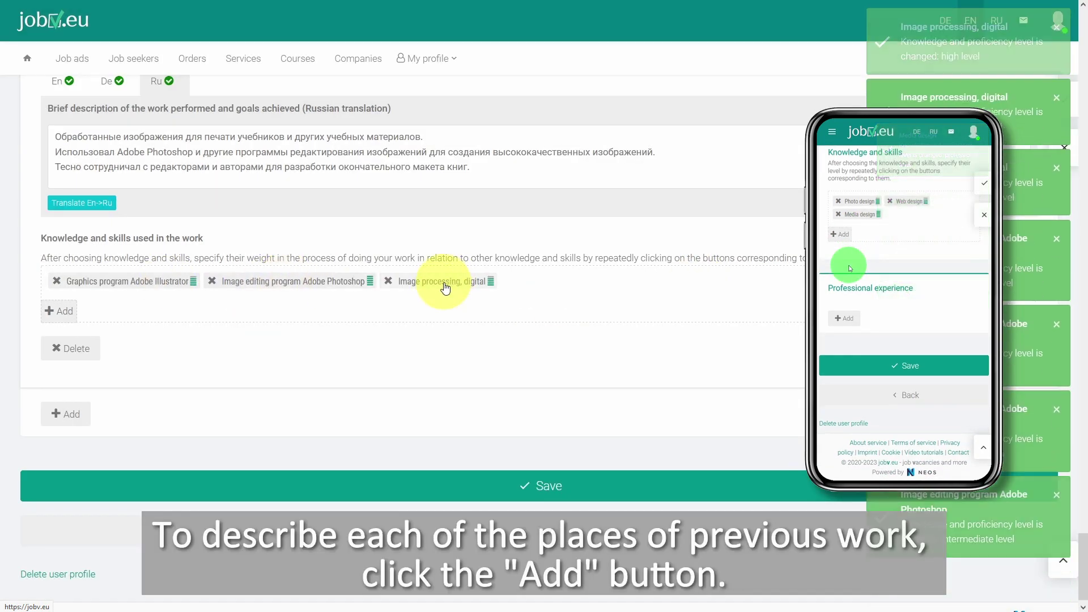
click(82, 415)
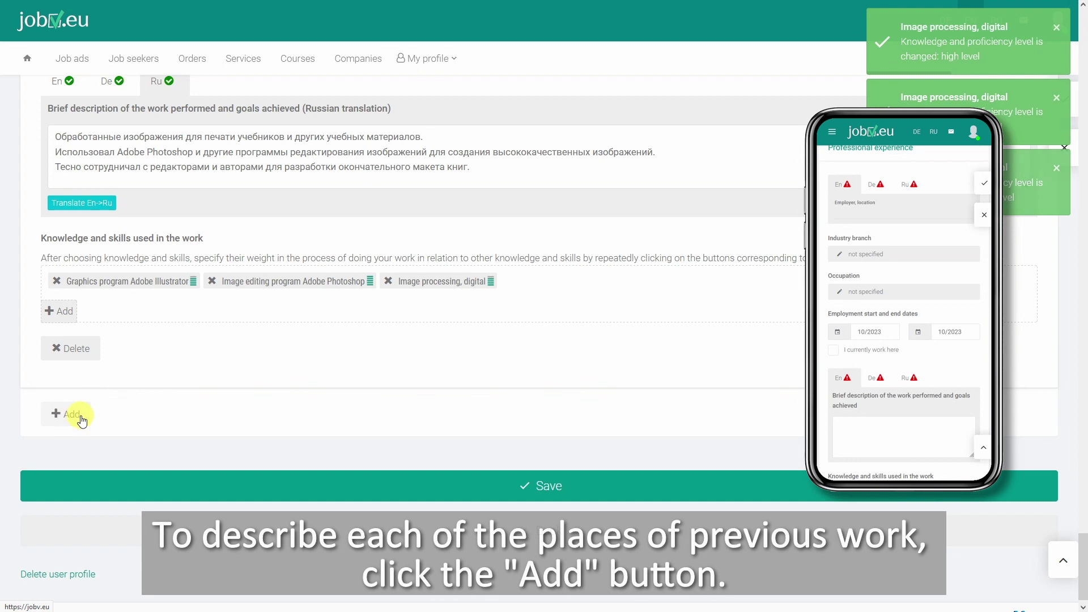
Enter employer 'XYZ Advertising, Warsaw' and translate it into German and Russian.
scroll(150, 345, down, 5)
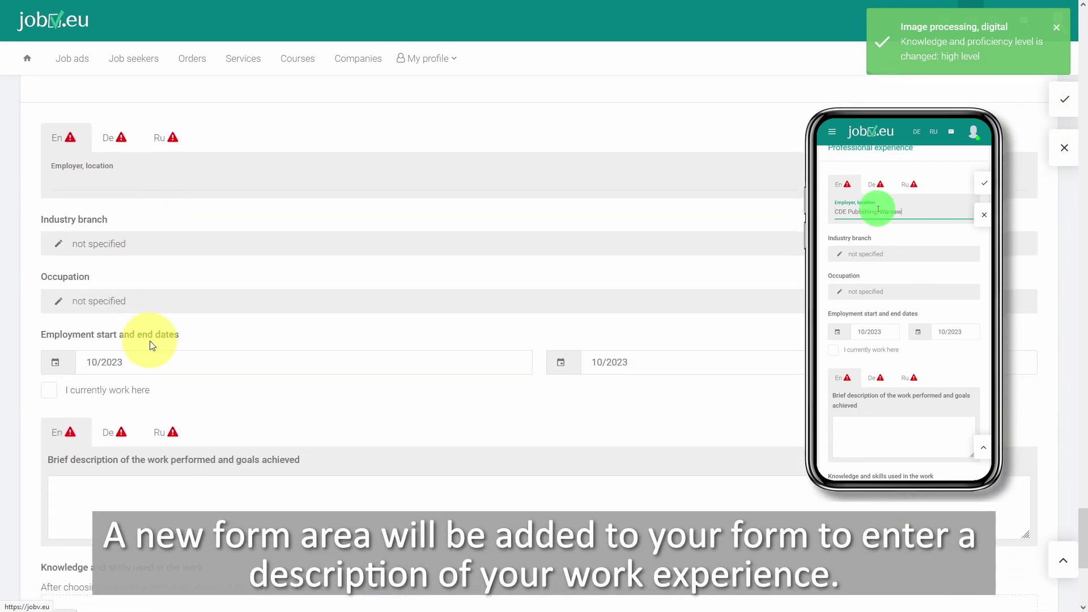
text(XYZ Advertising, Warsaw)
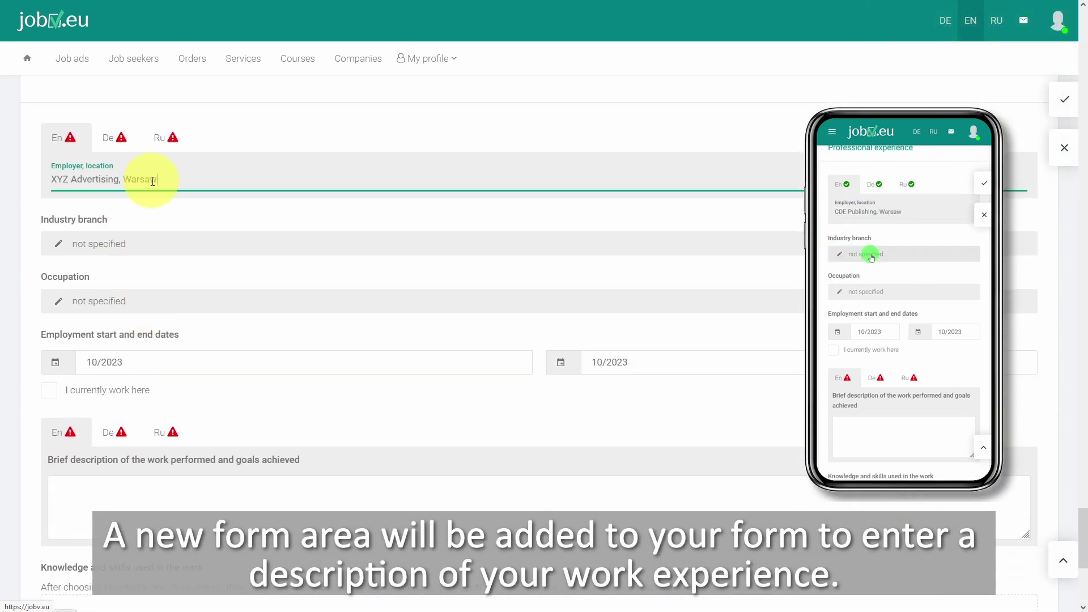
click(121, 138)
click(93, 206)
click(160, 138)
click(85, 206)
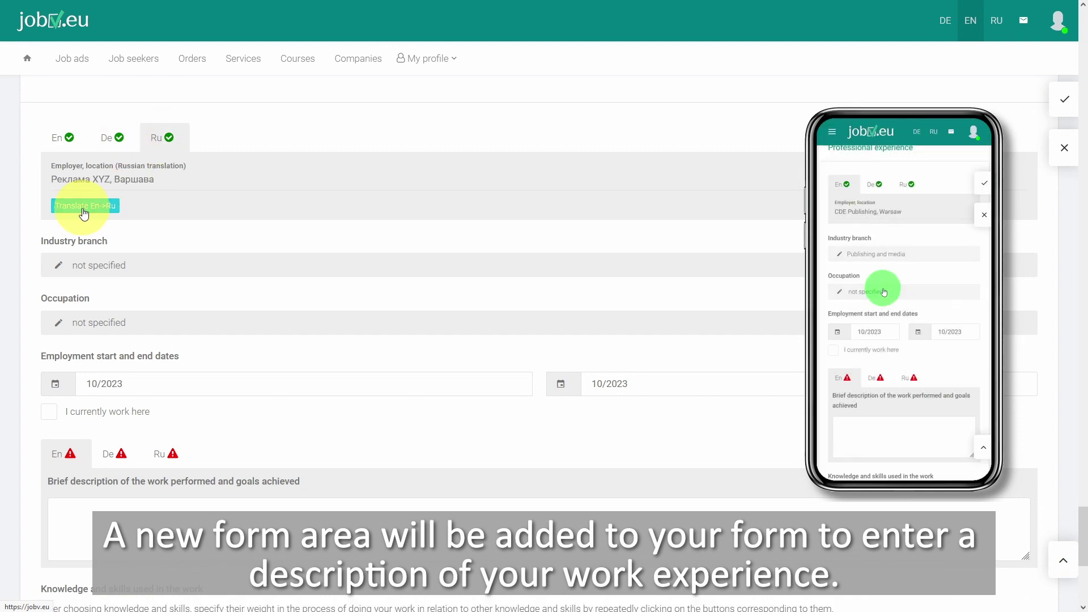
Set the industry branch to Advertising and marketing.
click(162, 265)
text(publi)
click(712, 87)
text(Adver)
click(476, 185)
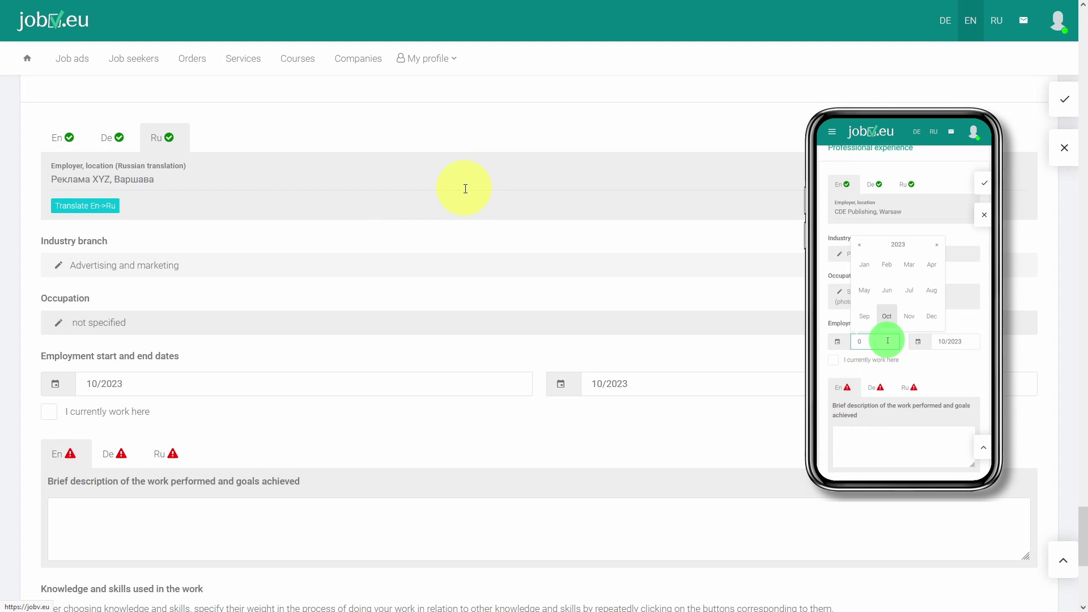
Set the occupation to Graphic designer.
click(193, 323)
text(image proc)
key(BackSpace)
text(Graphi)
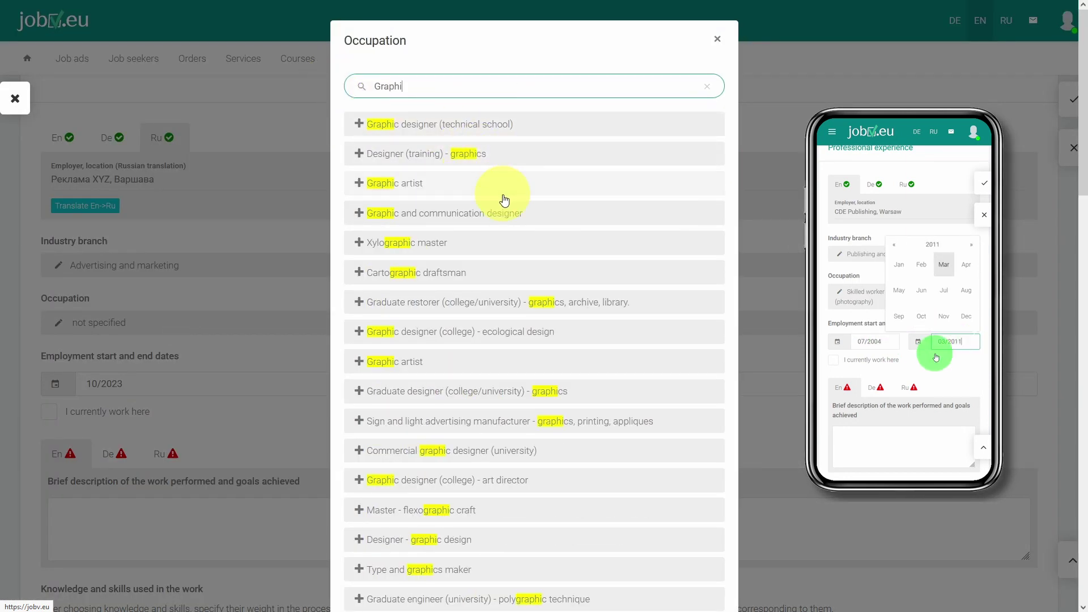
scroll(501, 202, down, 4)
scroll(499, 201, up, 4)
text(c de)
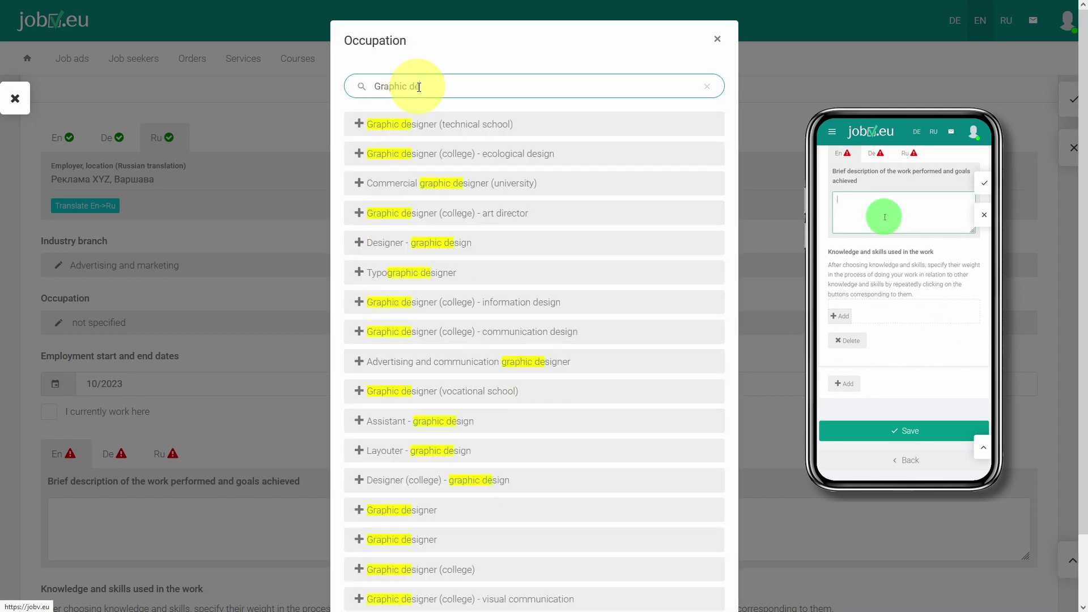
click(393, 506)
Set the employment period to 04/2011–11/2017.
click(182, 382)
key(BackSpace)
key(BackSpace)
key(BackSpace)
key(BackSpace)
key(BackSpace)
key(BackSpace)
key(BackSpace)
text(04/11)
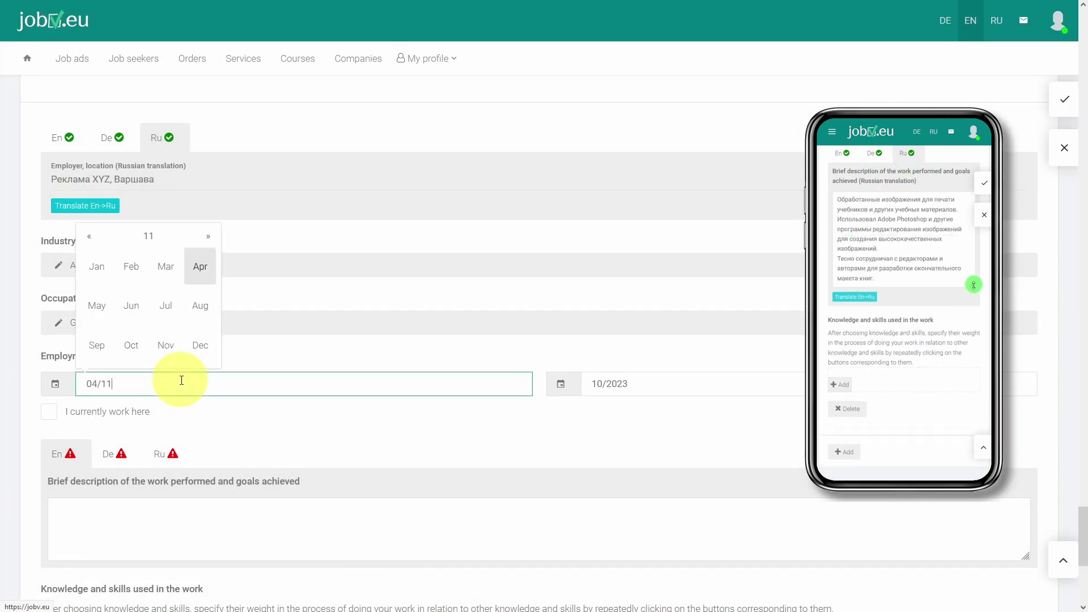
text(20)
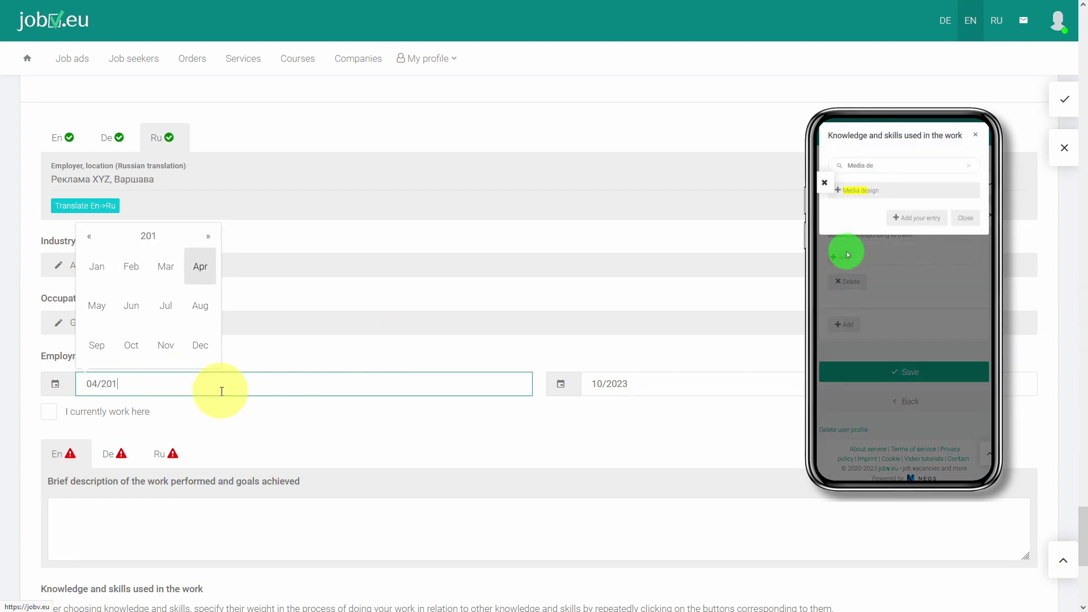
text(1)
click(658, 381)
key(BackSpace)
key(BackSpace)
key(BackSpace)
key(BackSpace)
key(BackSpace)
key(BackSpace)
key(BackSpace)
text(11/)
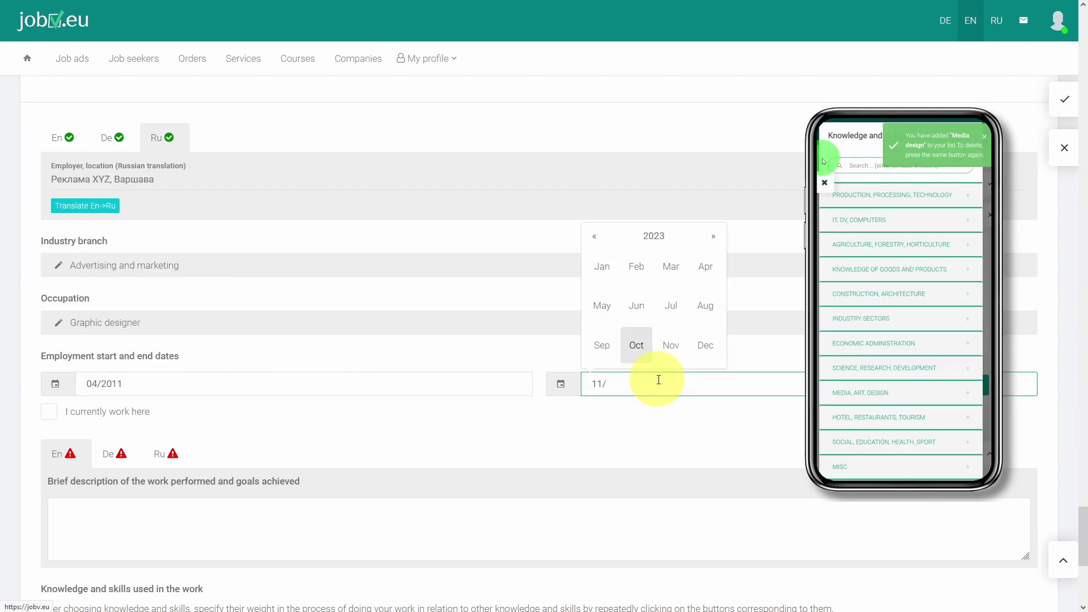
text(2017)
Paste the work description and translate it into German.
click(126, 515)
text(Developed creative concepts and layouts for advertisements, posters, brochures and other print media. Used Adobe Creative Suite to create high quality designs. Worked closely with clients to understand their needs and translate their visions into stunning designs. Managed multiple projects simultaneously and met deadlines.)
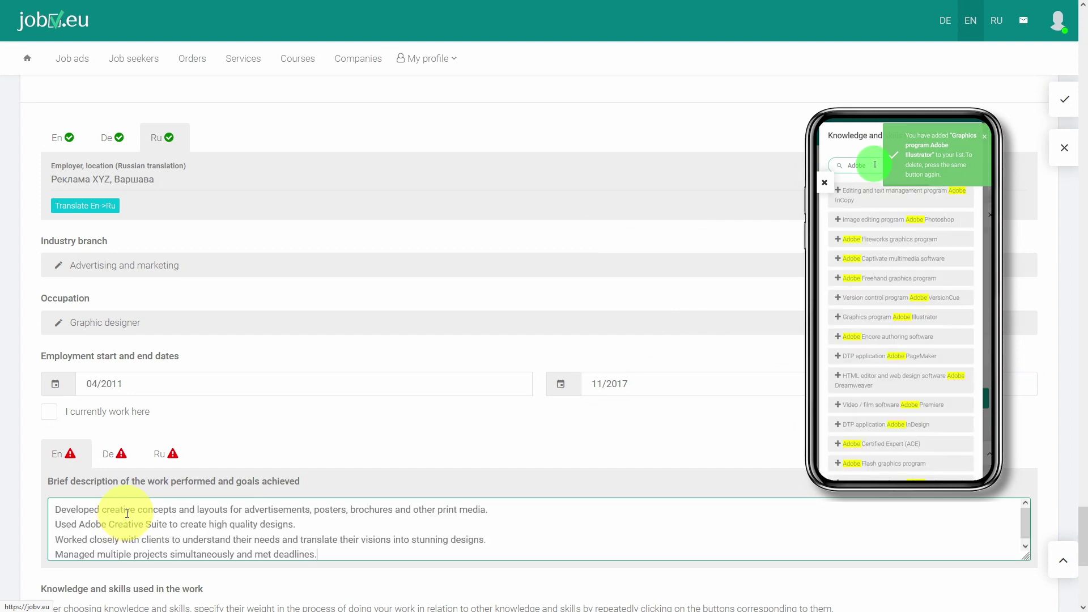
click(113, 454)
click(82, 573)
click(177, 453)
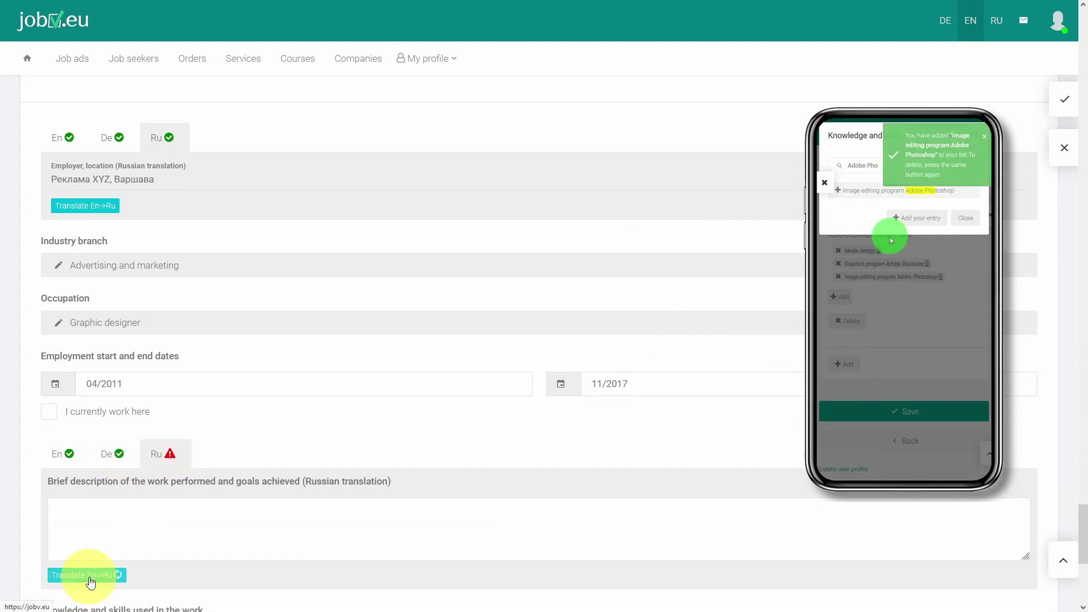
scroll(255, 406, down, 6)
click(56, 291)
Add Image processing, digital and Adobe Photoshop to the graphic designer job, then save.
text(image proce)
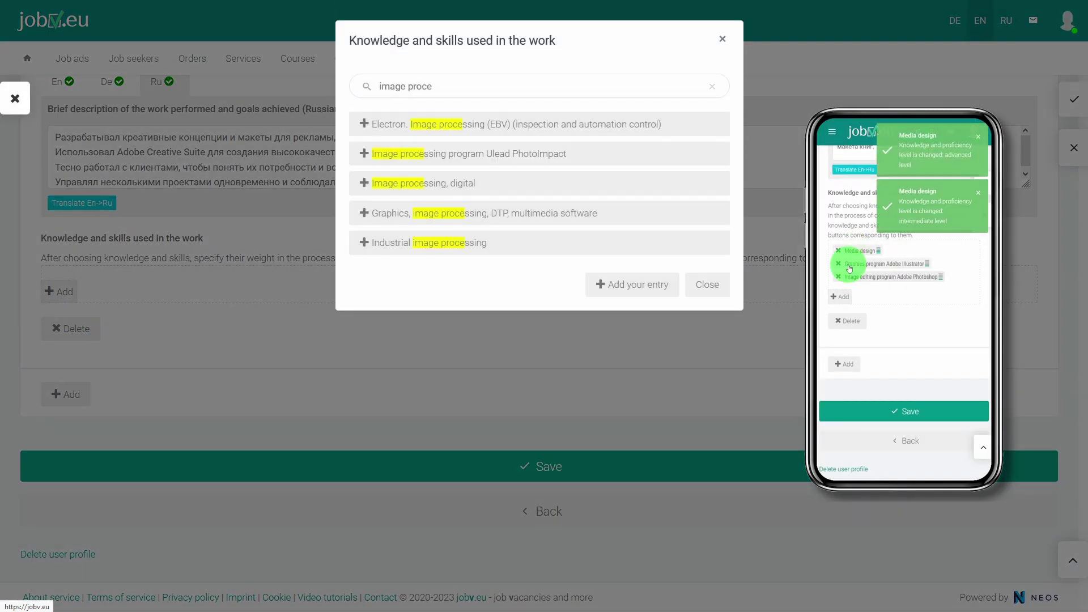
click(388, 183)
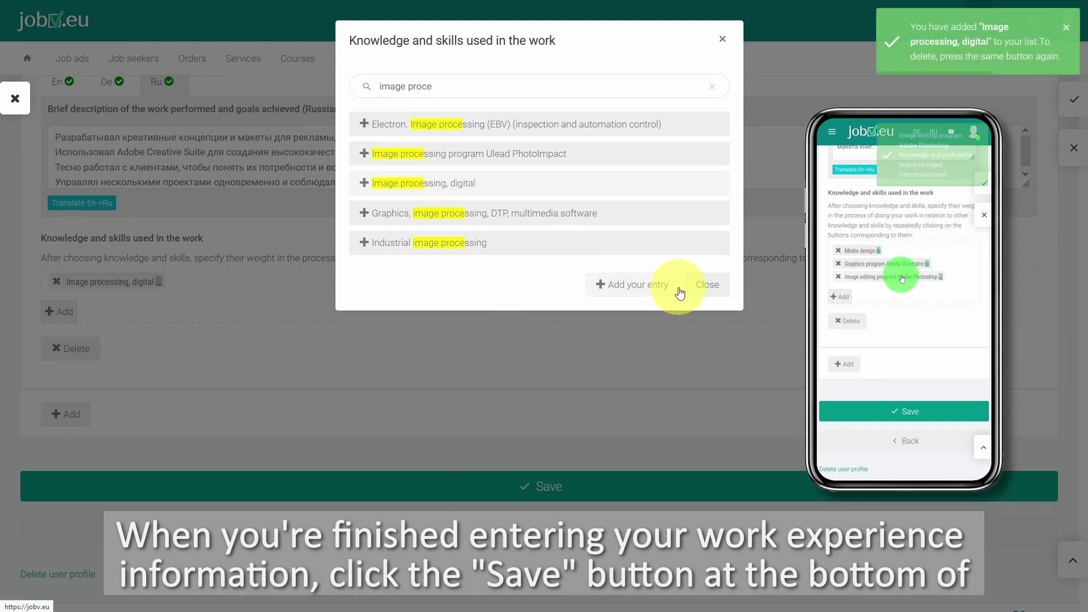
click(712, 88)
text(Photosh)
click(559, 127)
click(699, 170)
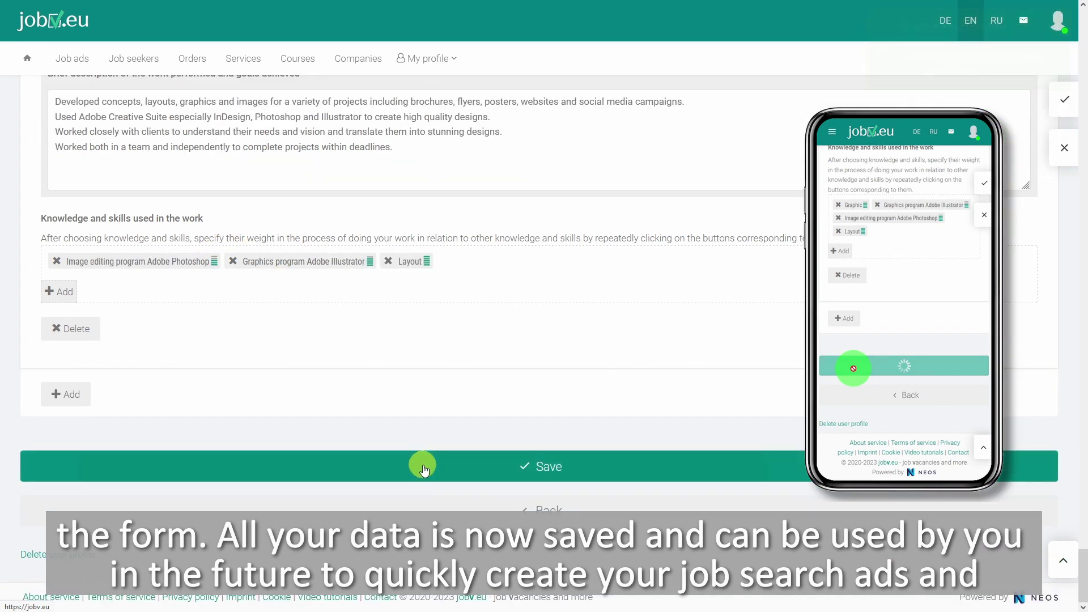
click(422, 464)
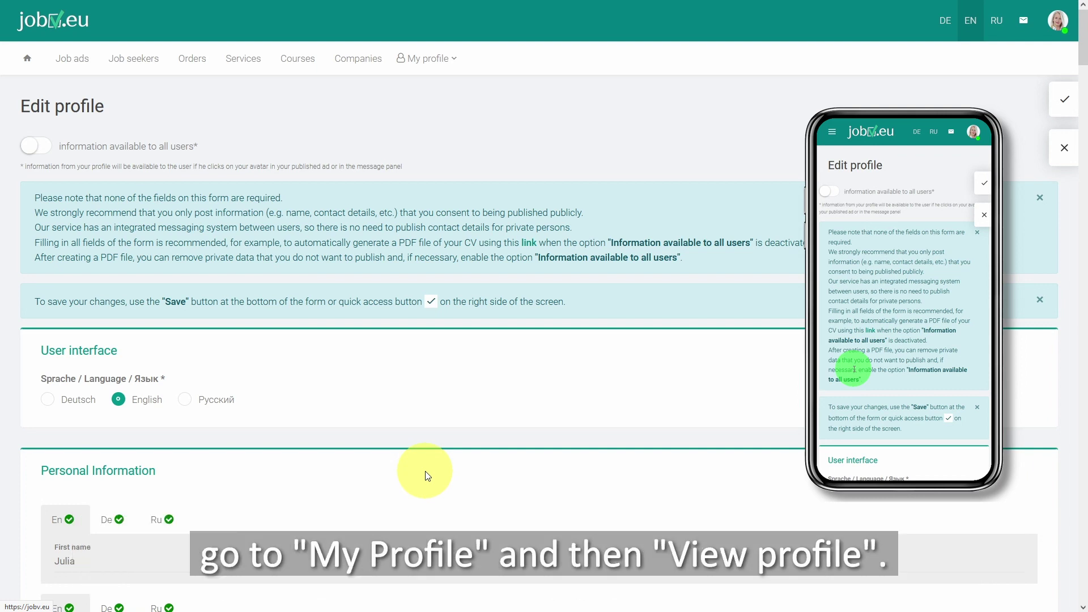
click(429, 64)
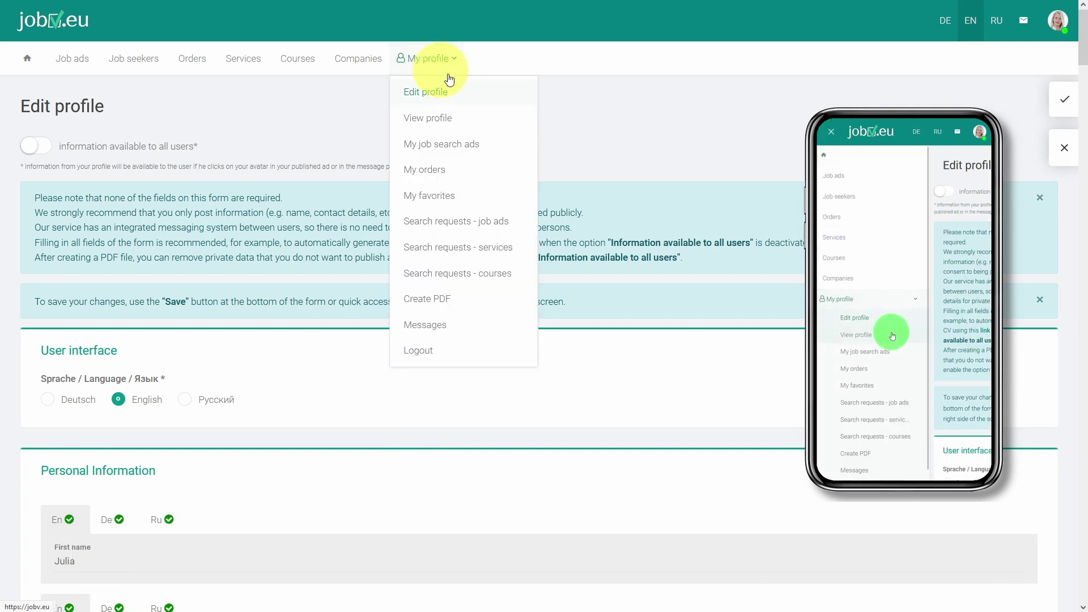
View the public profile and scroll through it.
click(492, 121)
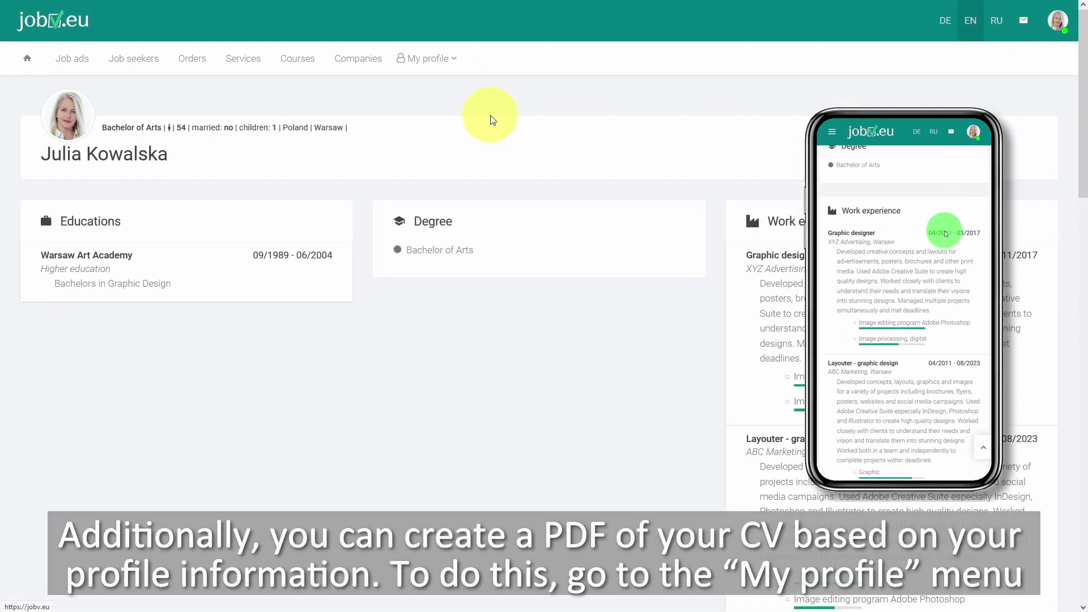
scroll(547, 155, down, 10)
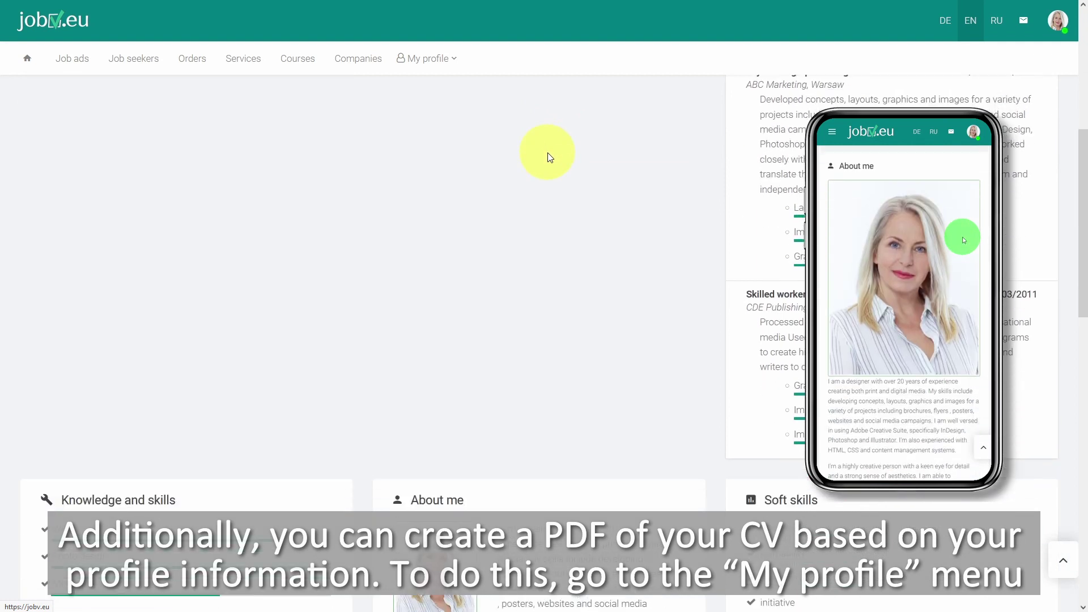
scroll(547, 154, down, 8)
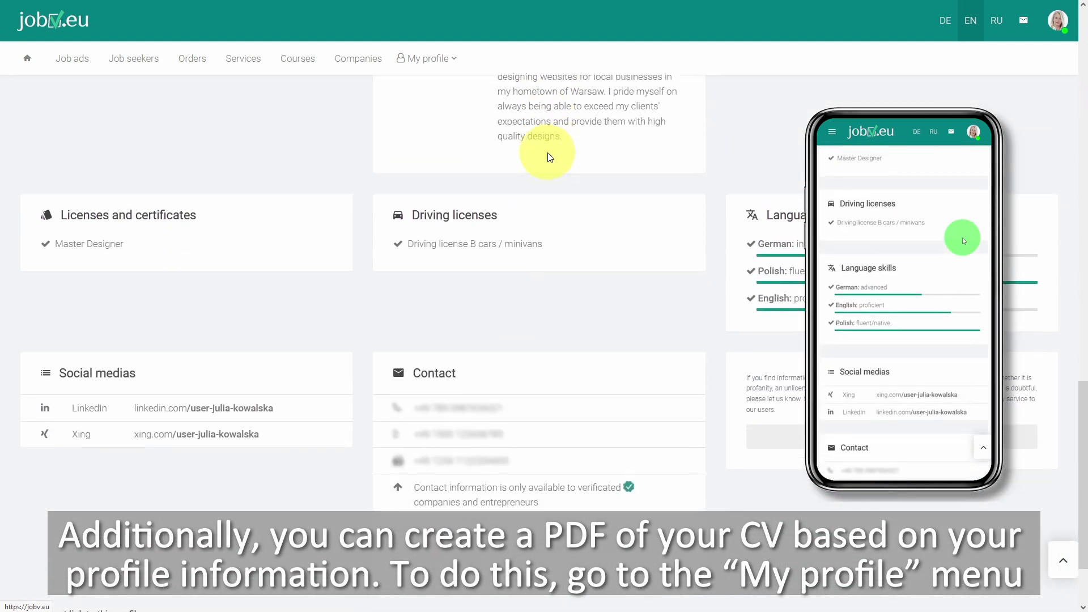
scroll(547, 154, down, 2)
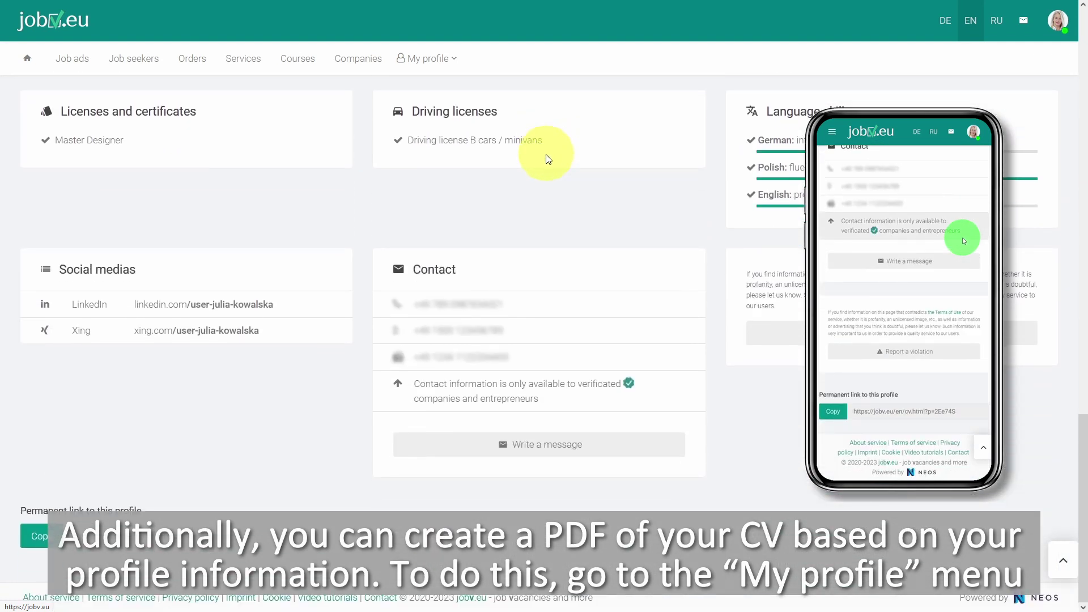
Generate a PDF CV using the second layout.
click(428, 60)
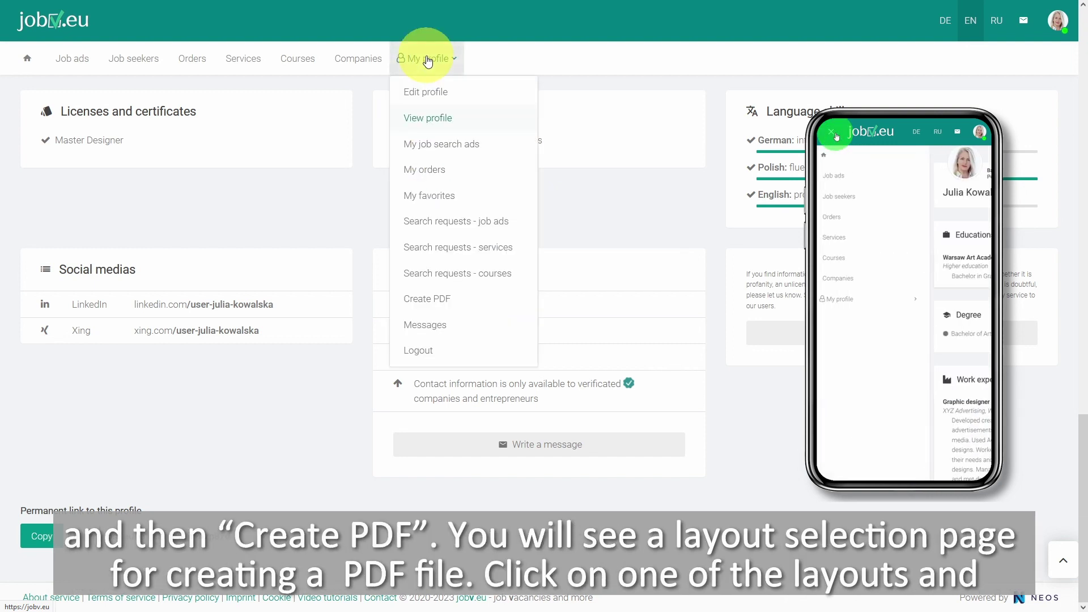
click(438, 305)
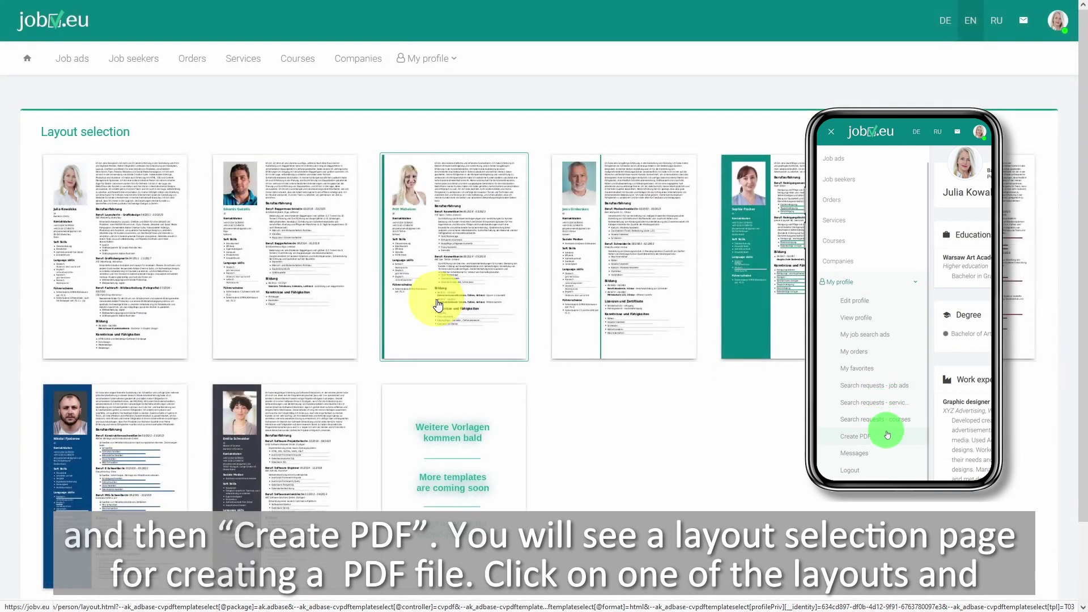
click(290, 286)
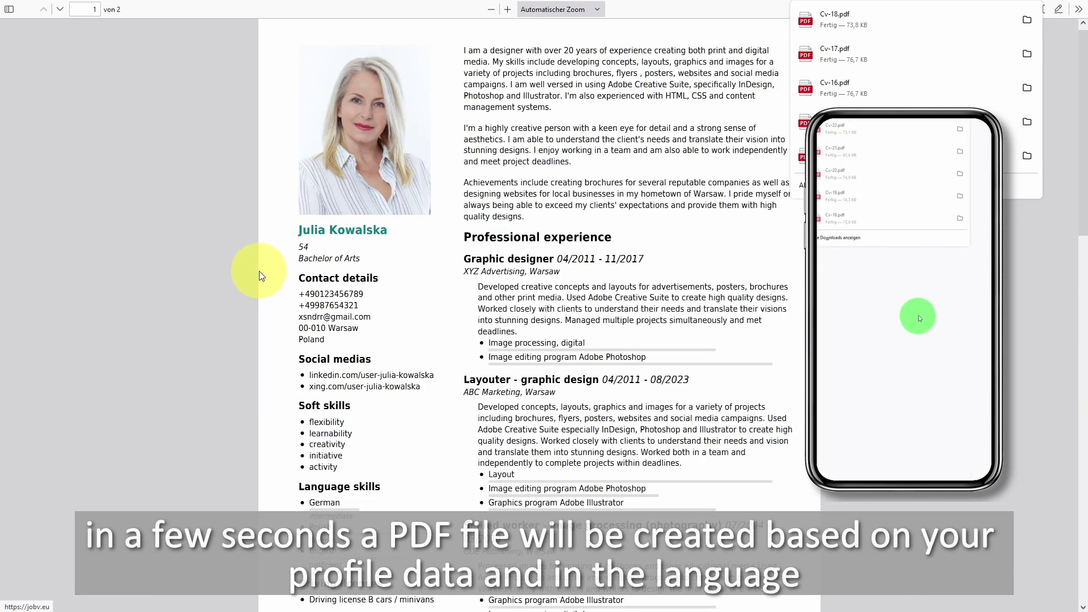
Scroll through the generated English CV PDFs to check them.
scroll(364, 253, down, 3)
scroll(369, 258, down, 1)
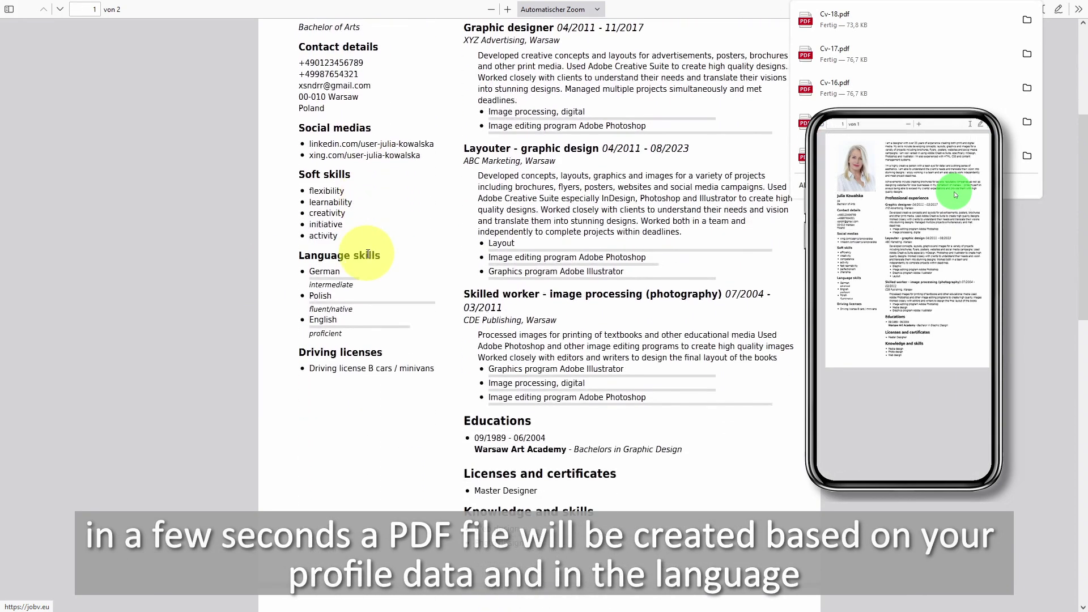
scroll(368, 257, up, 4)
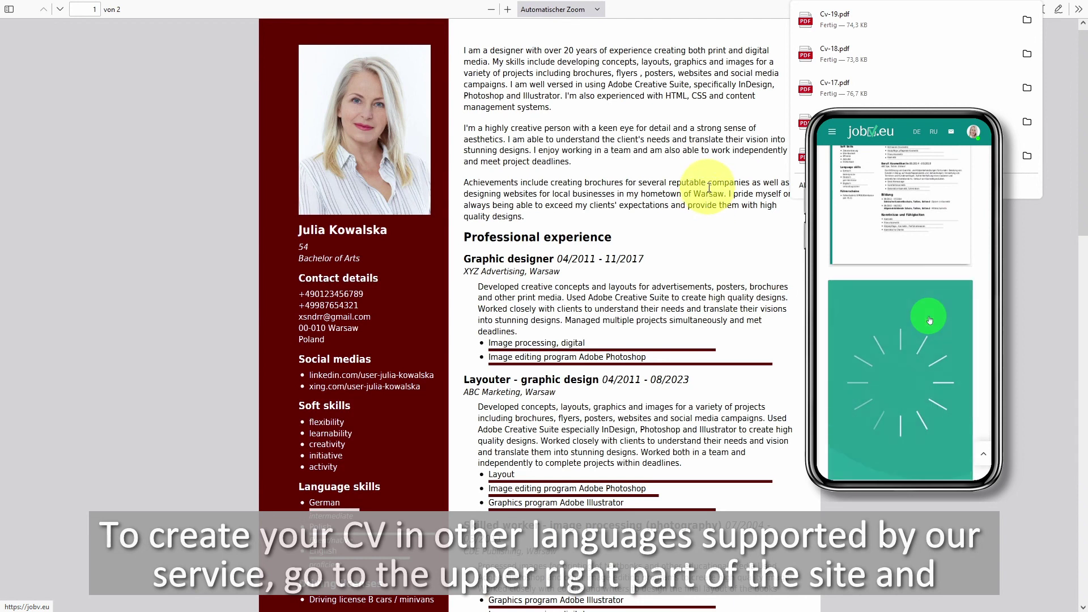
scroll(709, 188, down, 3)
scroll(708, 187, down, 2)
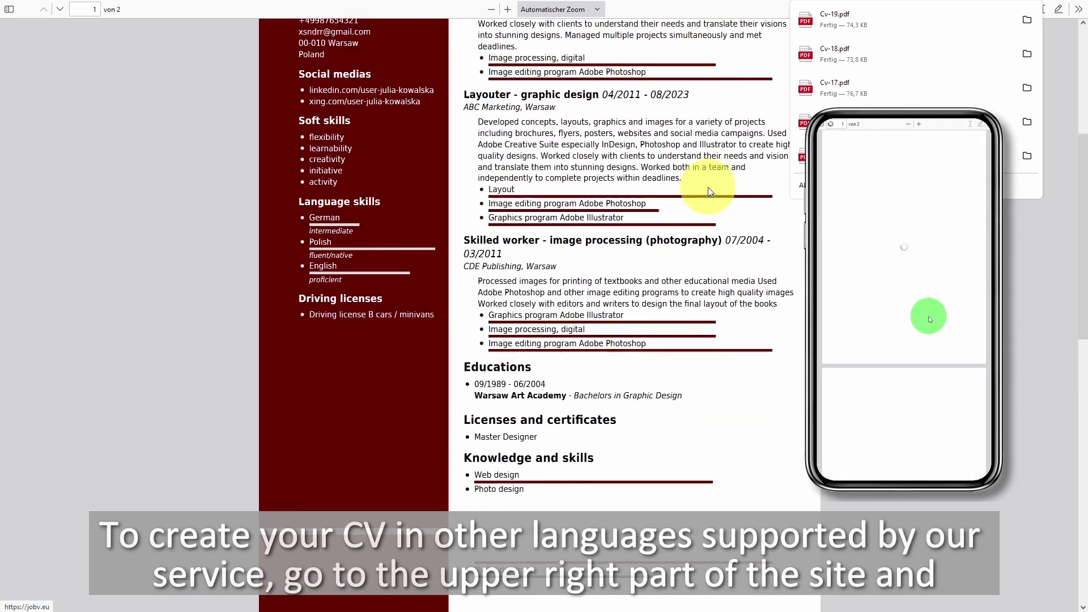
scroll(708, 187, up, 5)
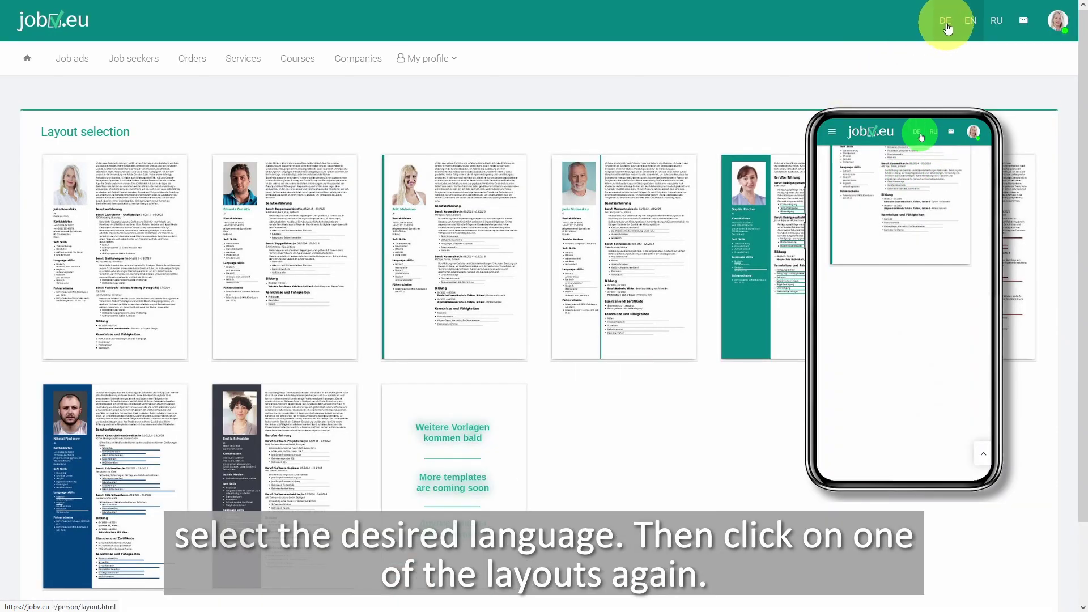
Export the CV as a German PDF in the dark grey layout, then switch the site to Russian.
click(947, 28)
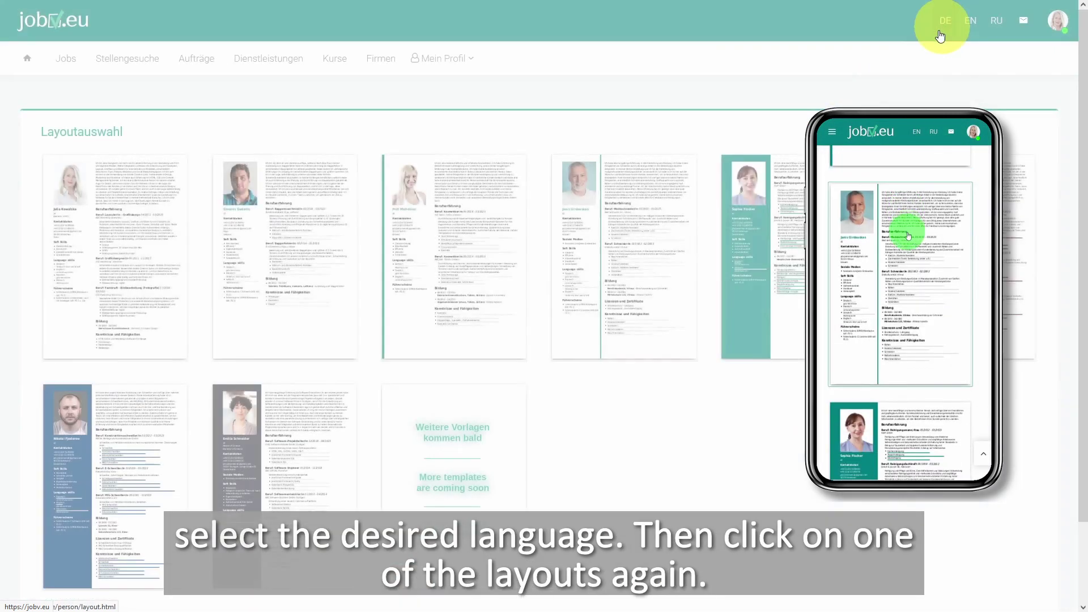
click(301, 502)
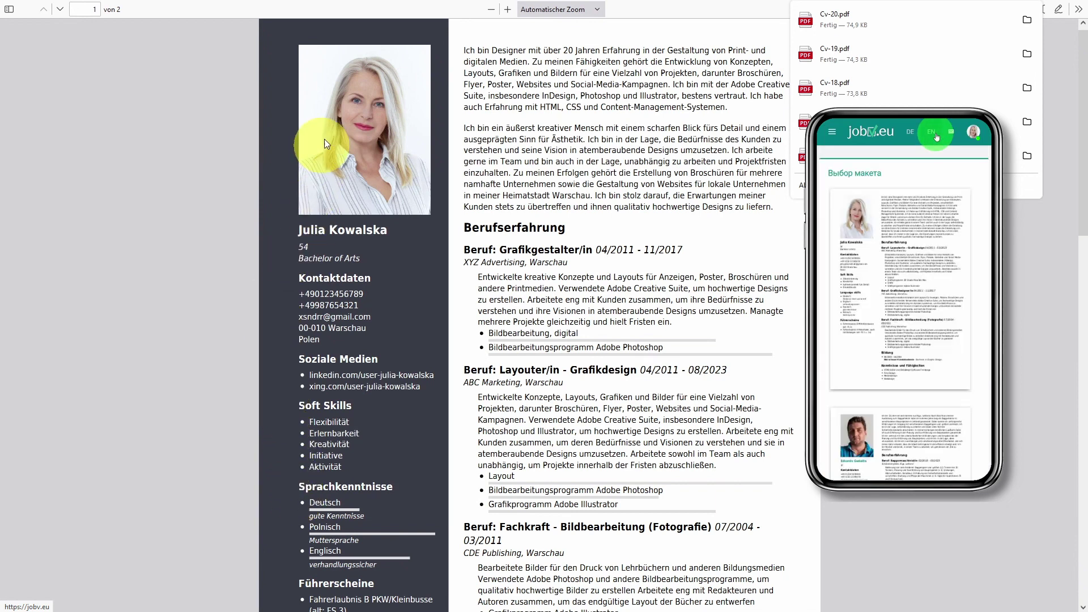
key(alt+Left)
click(1001, 32)
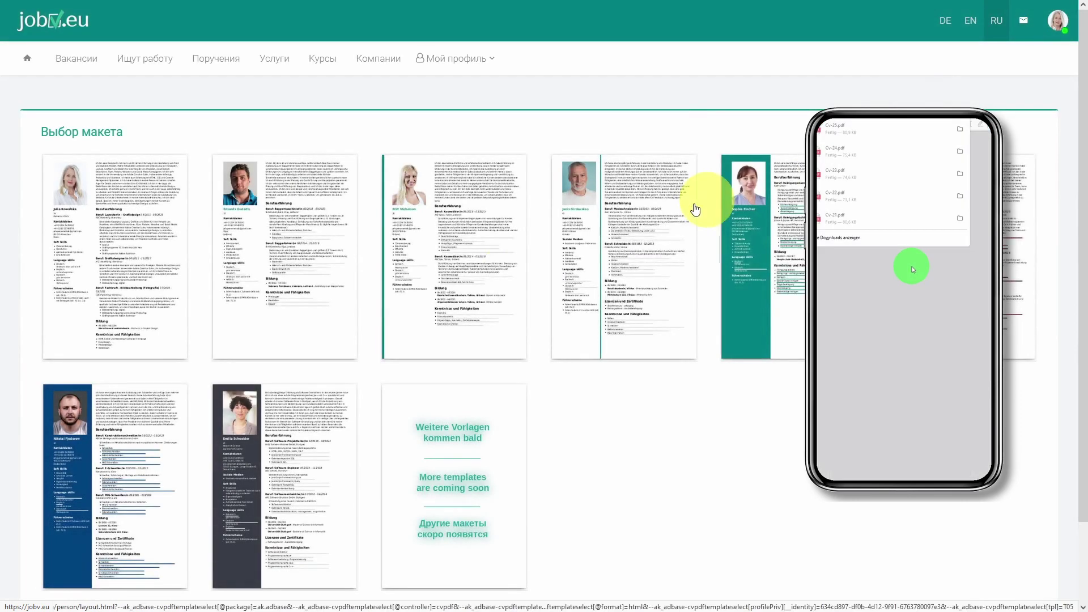
Generate a Russian CV PDF from the blue layout, then return to the English home page.
click(85, 505)
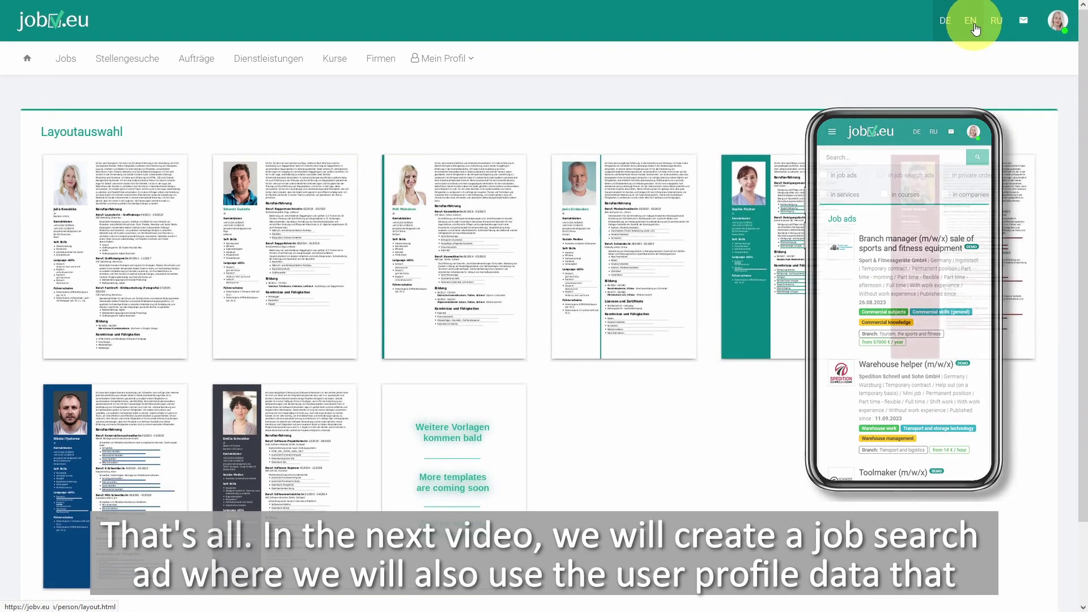
click(972, 24)
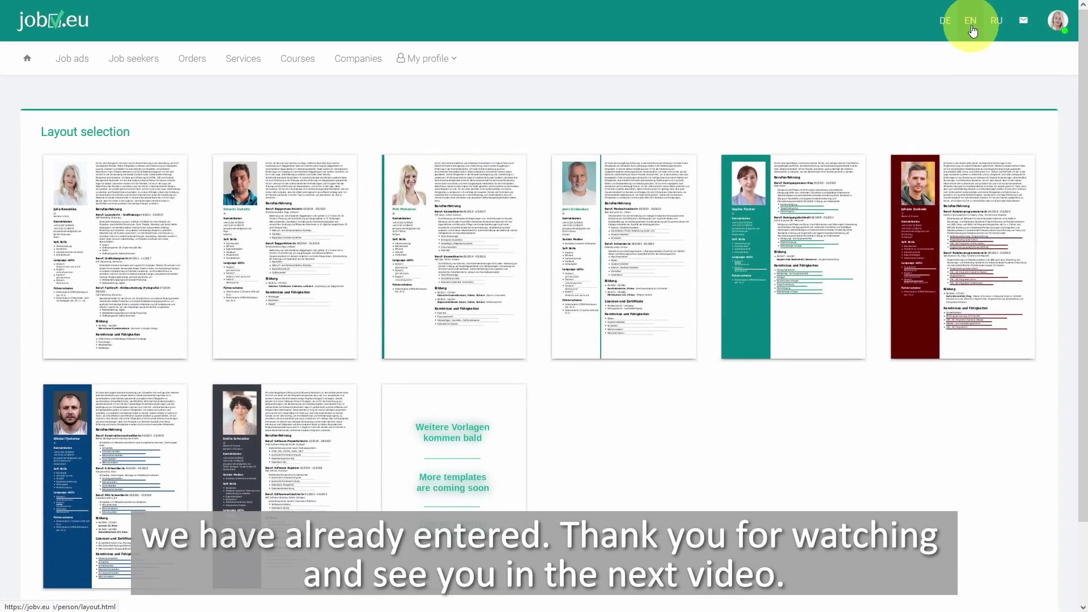
click(36, 71)
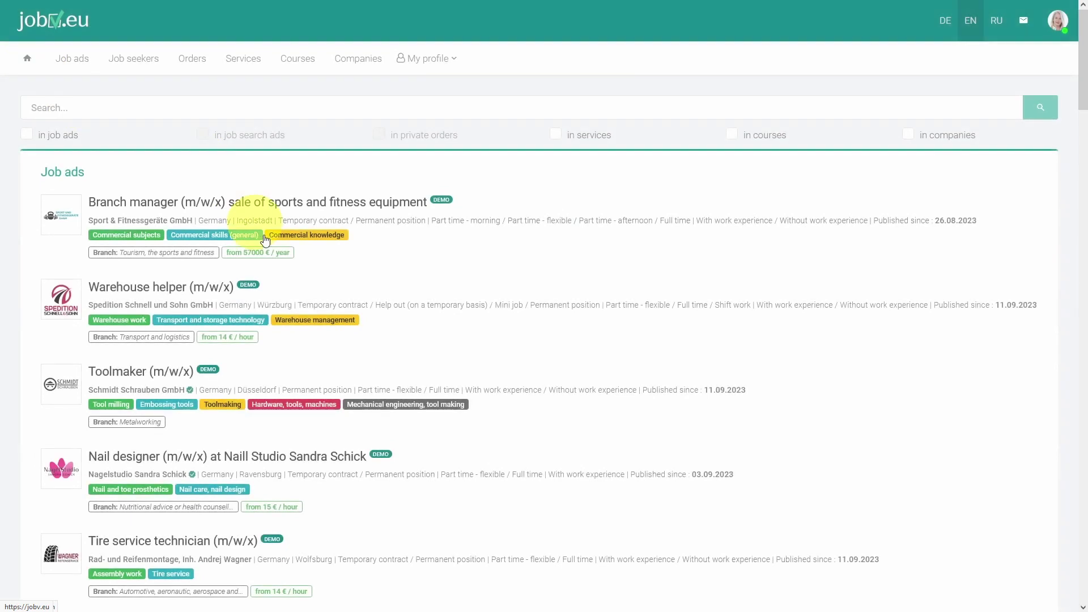